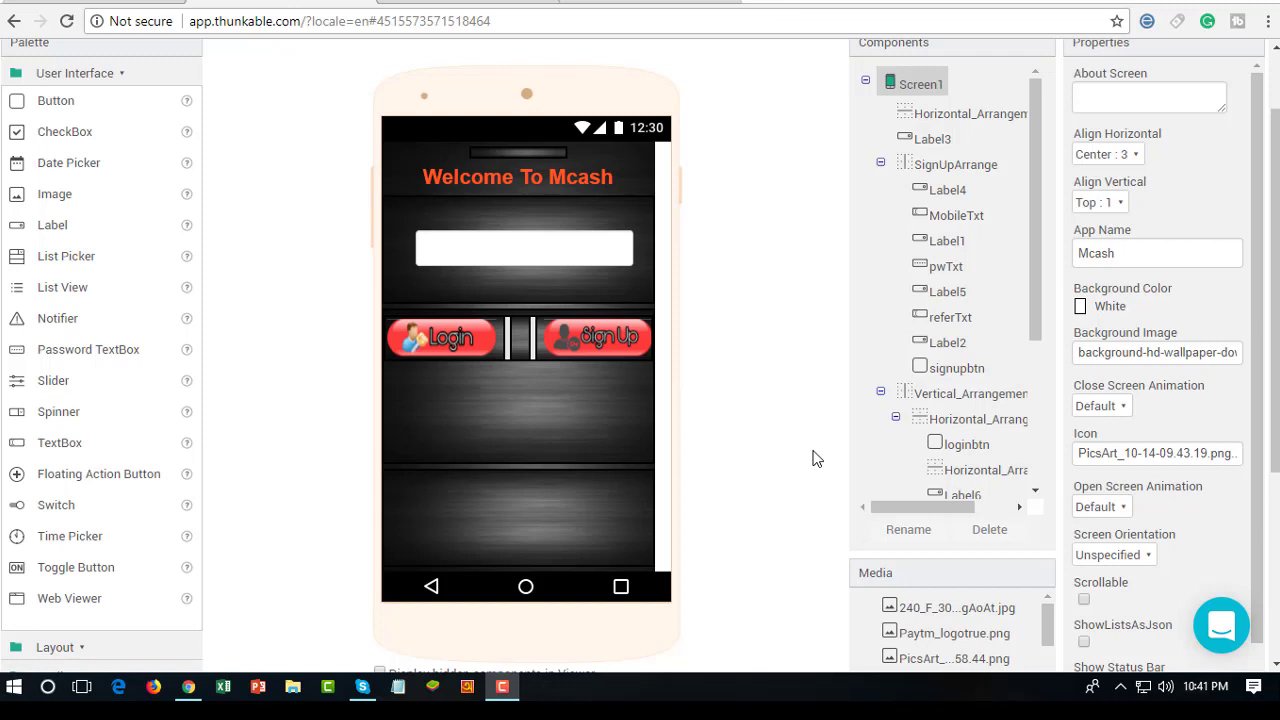
- Sign in to Firebase with the Google account password and go to the console's welcome page
left_click(668, 4)
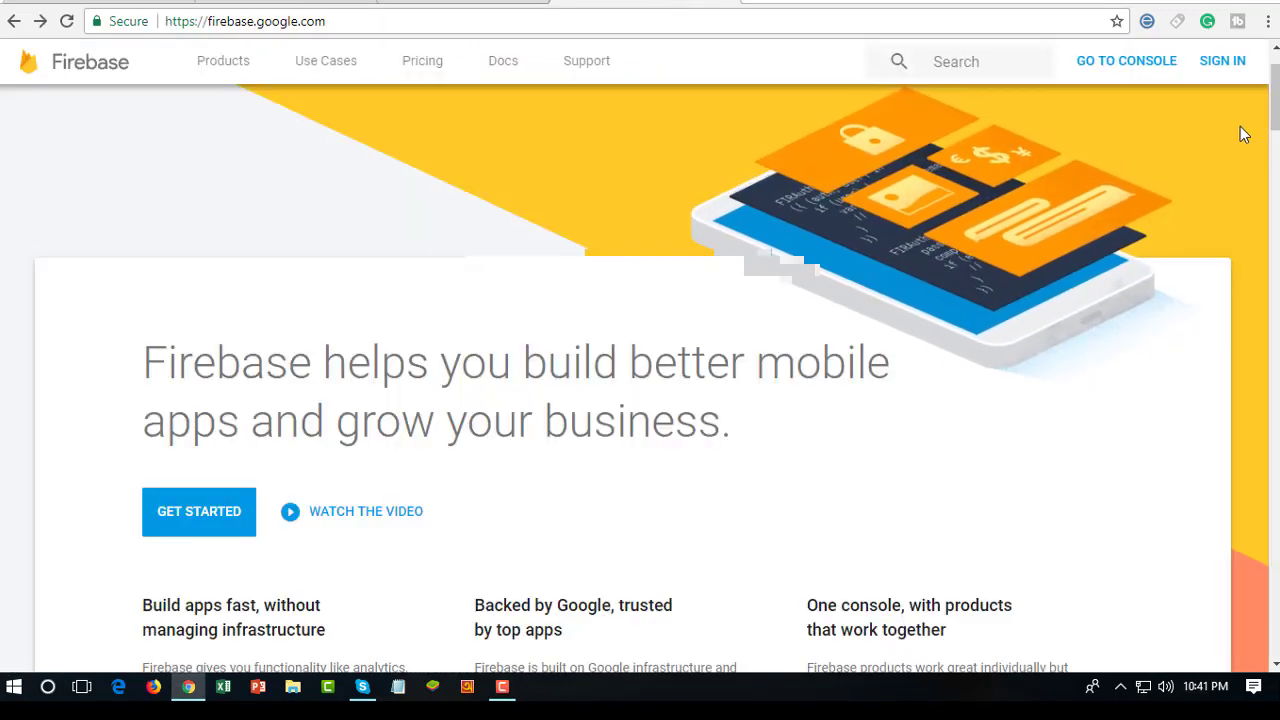
left_click(1236, 64)
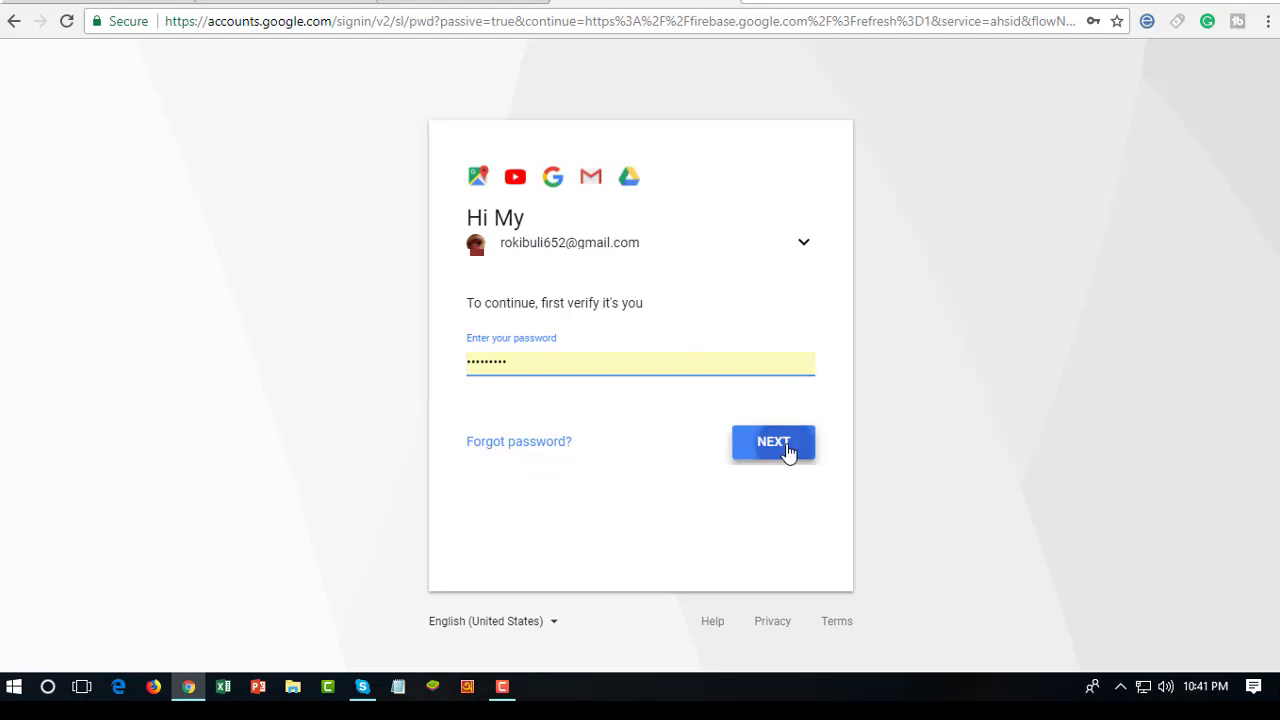
left_click(787, 449)
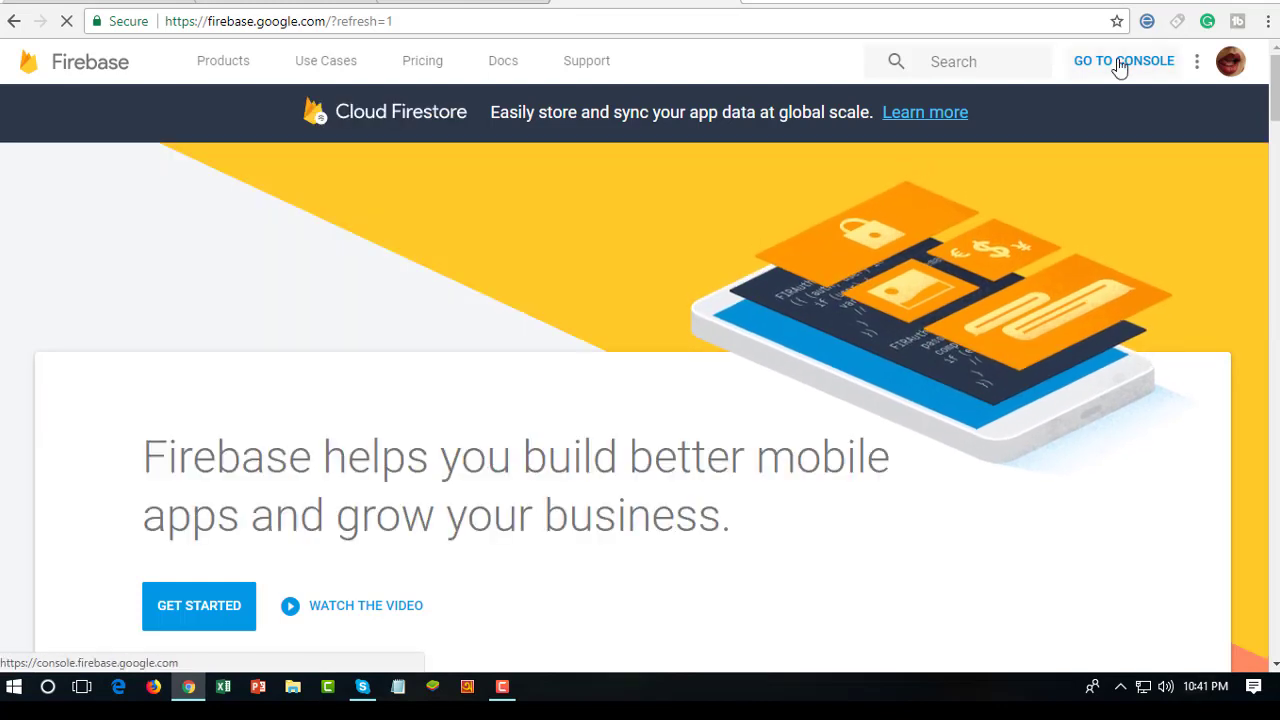
left_click(1120, 64)
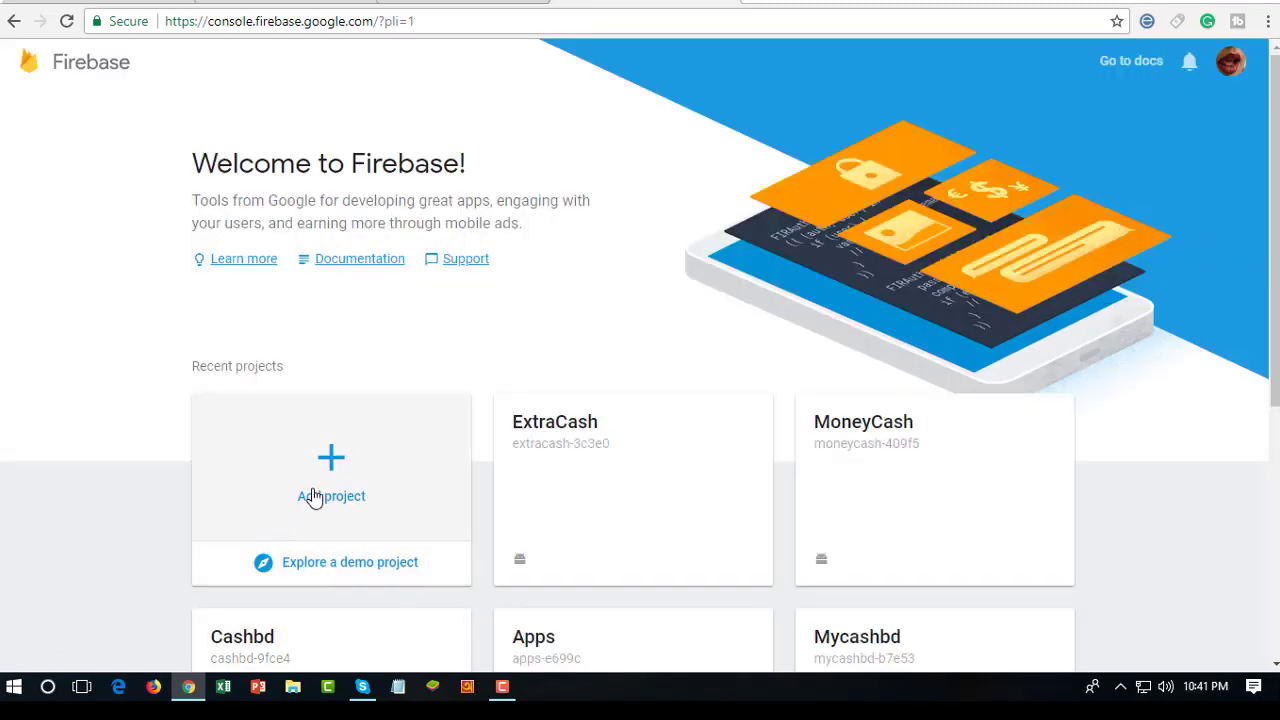
- Start a new Firebase project and name it Demo
scroll(680, 514, "down", 4)
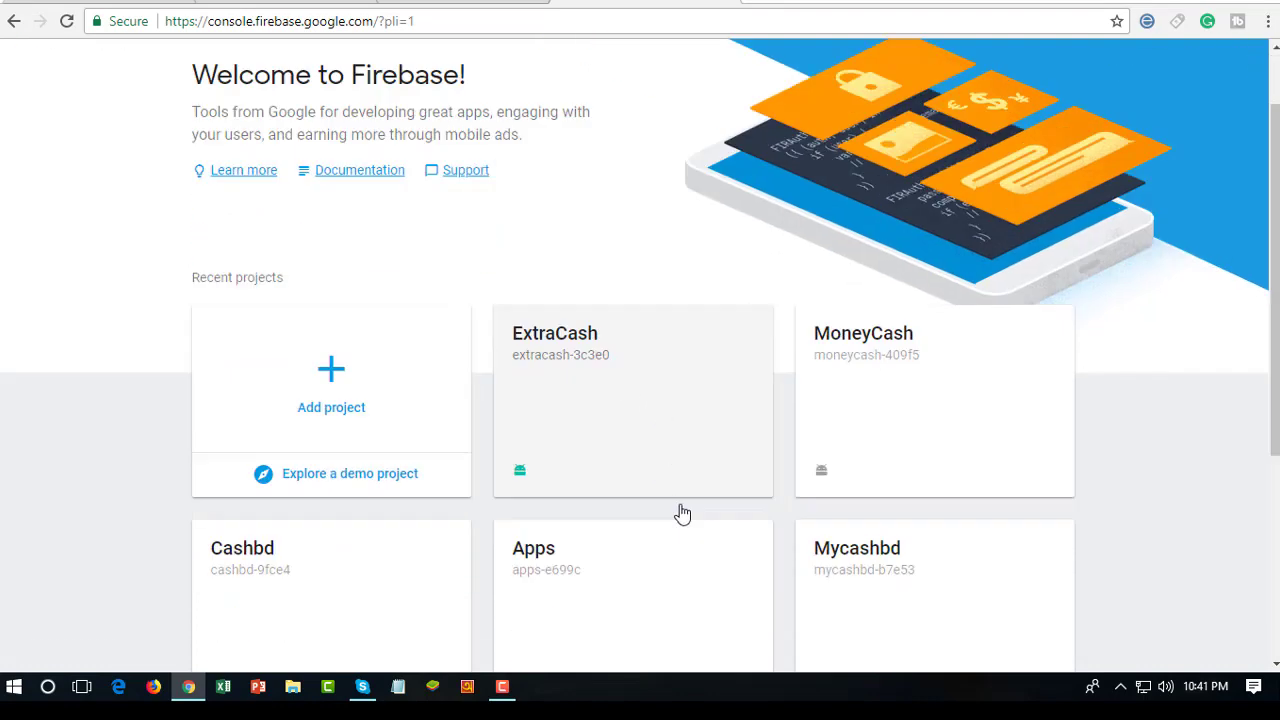
scroll(700, 420, "up", 3)
scroll(700, 590, "down", 3)
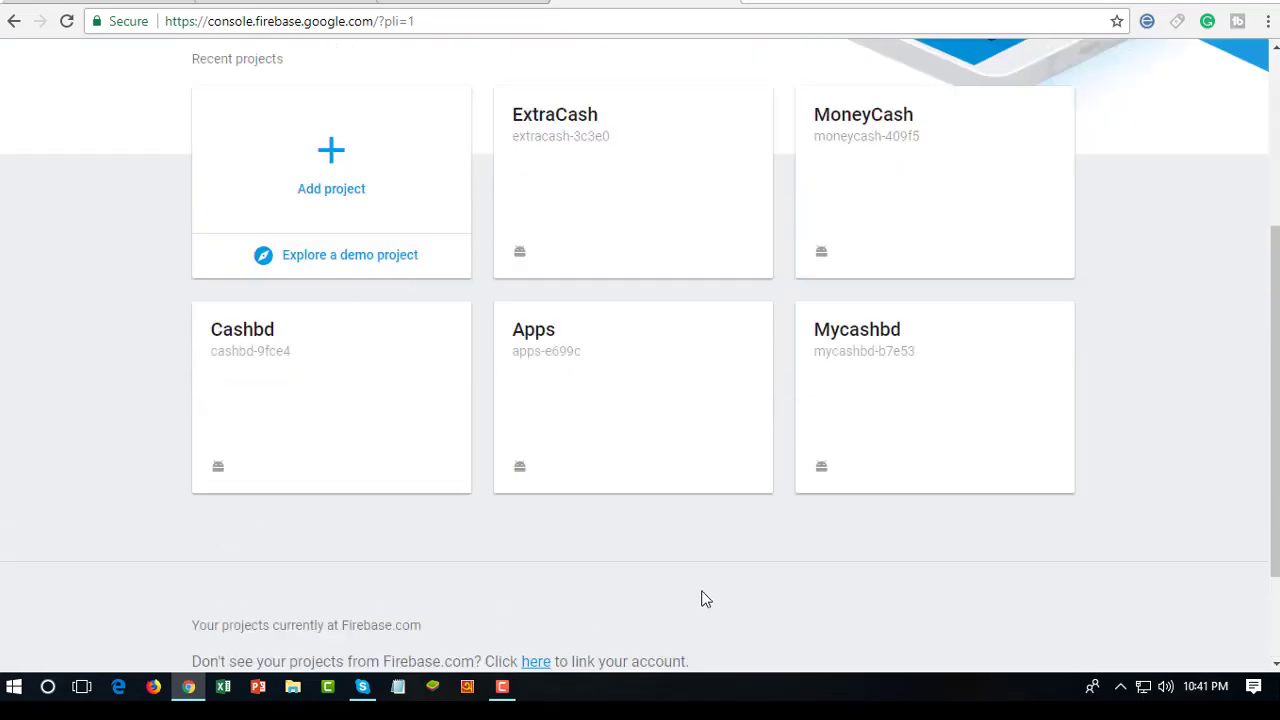
scroll(690, 600, "up", 4)
left_click(331, 498)
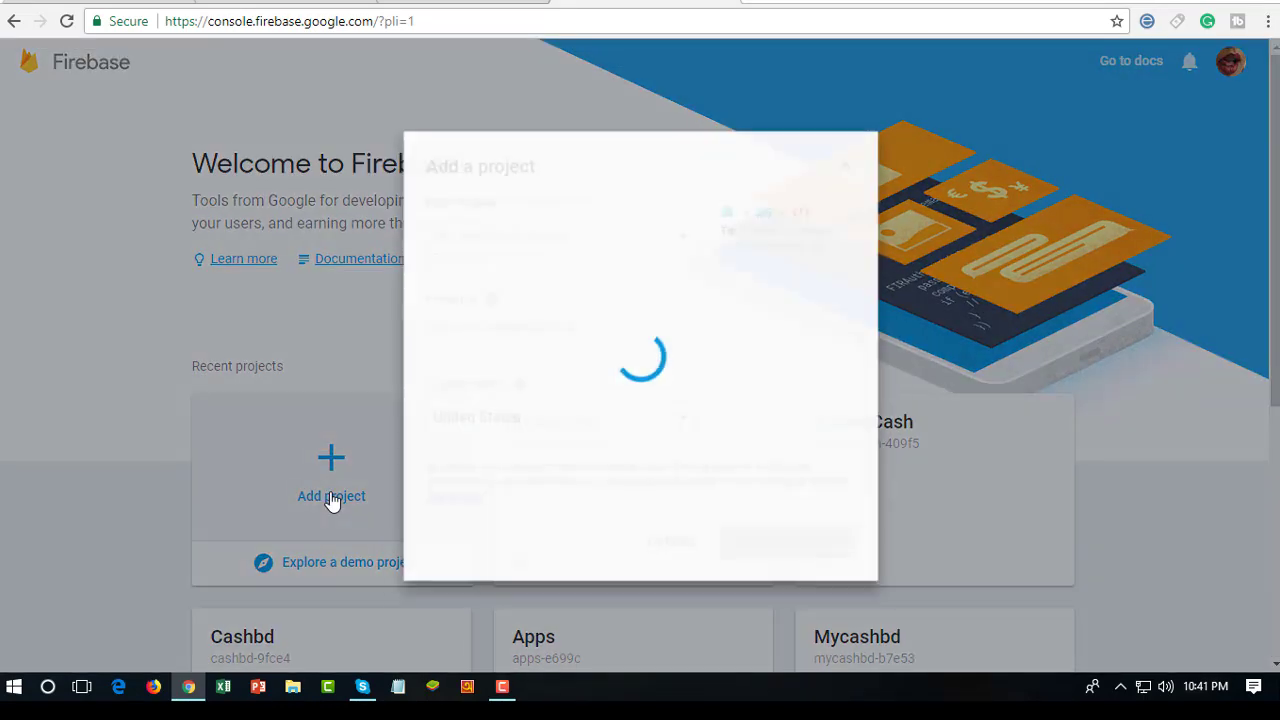
left_click(576, 233)
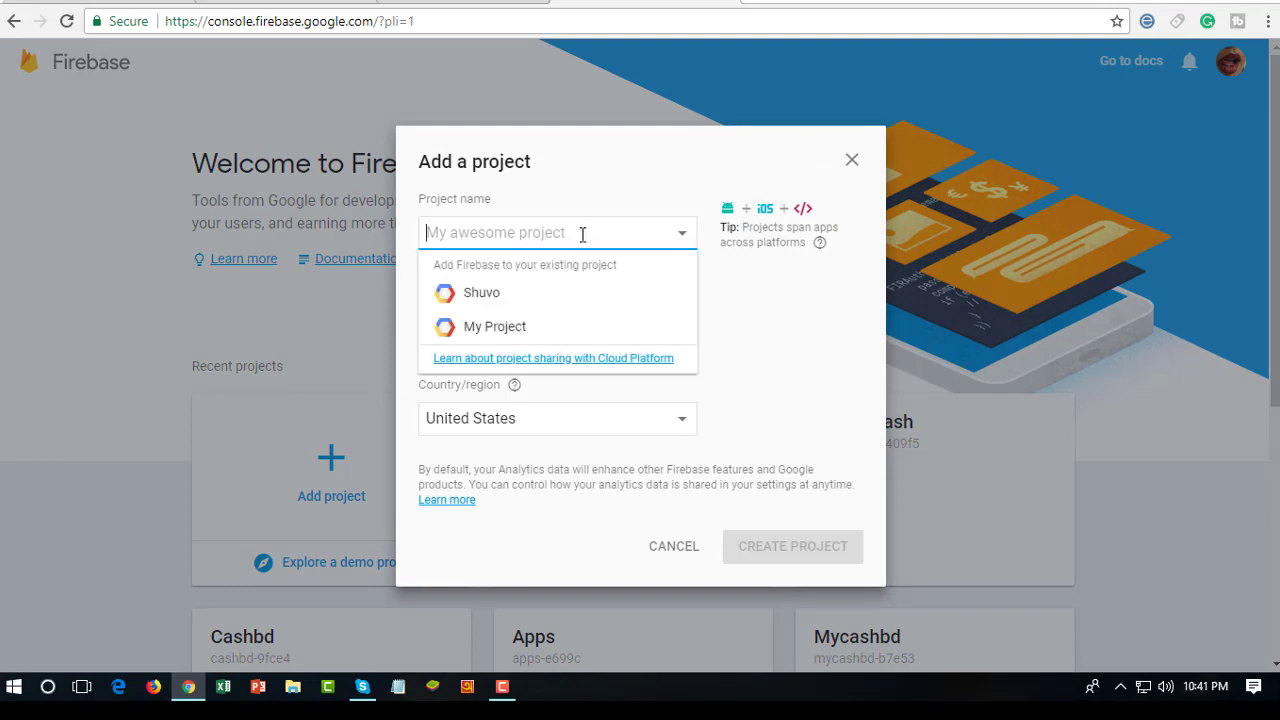
type("Demo")
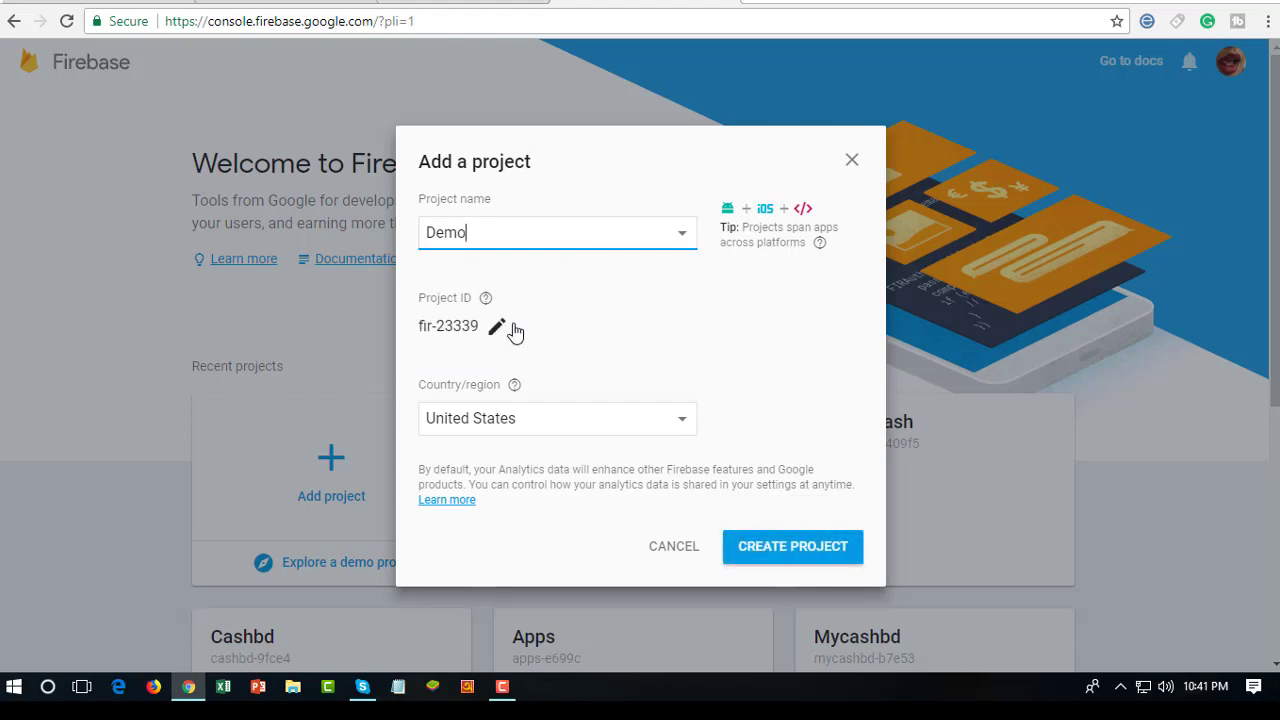
- Choose Bangladesh as the country and create the Demo project
left_click(656, 423)
scroll(651, 429, "up", 3)
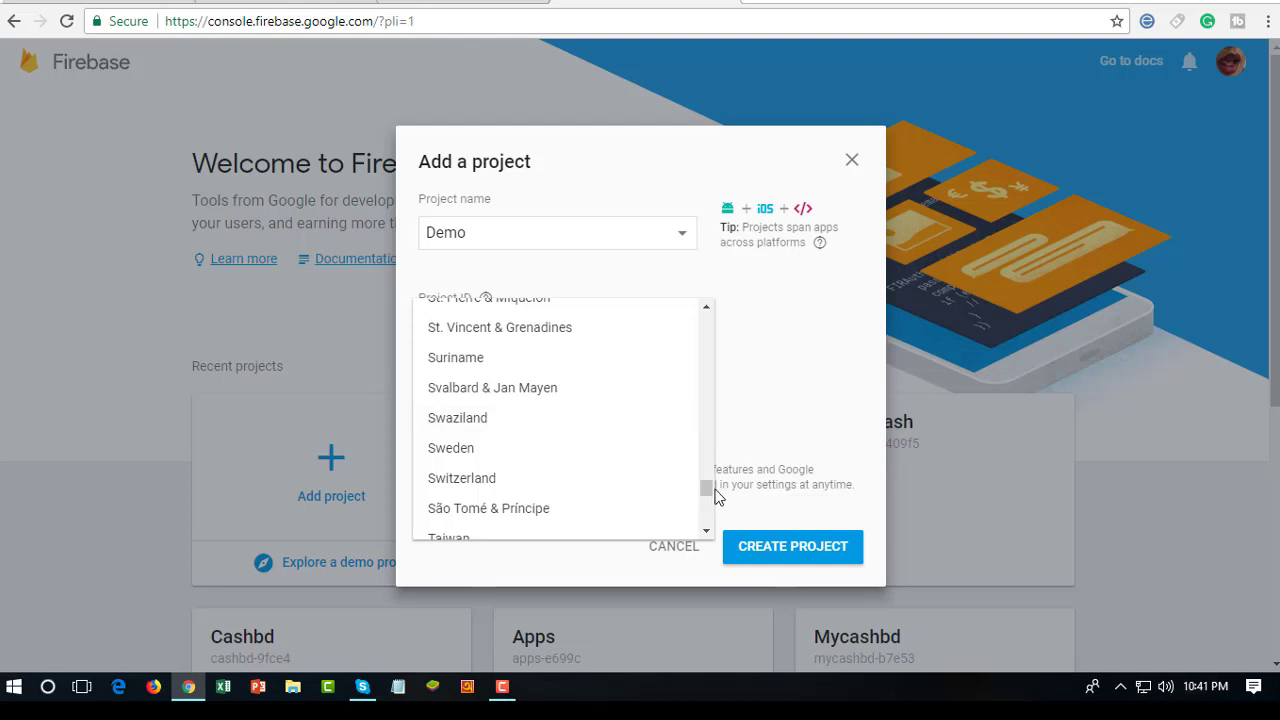
left_click_drag(708, 488, 693, 368)
scroll(632, 374, "up", 15)
scroll(600, 429, "down", 5)
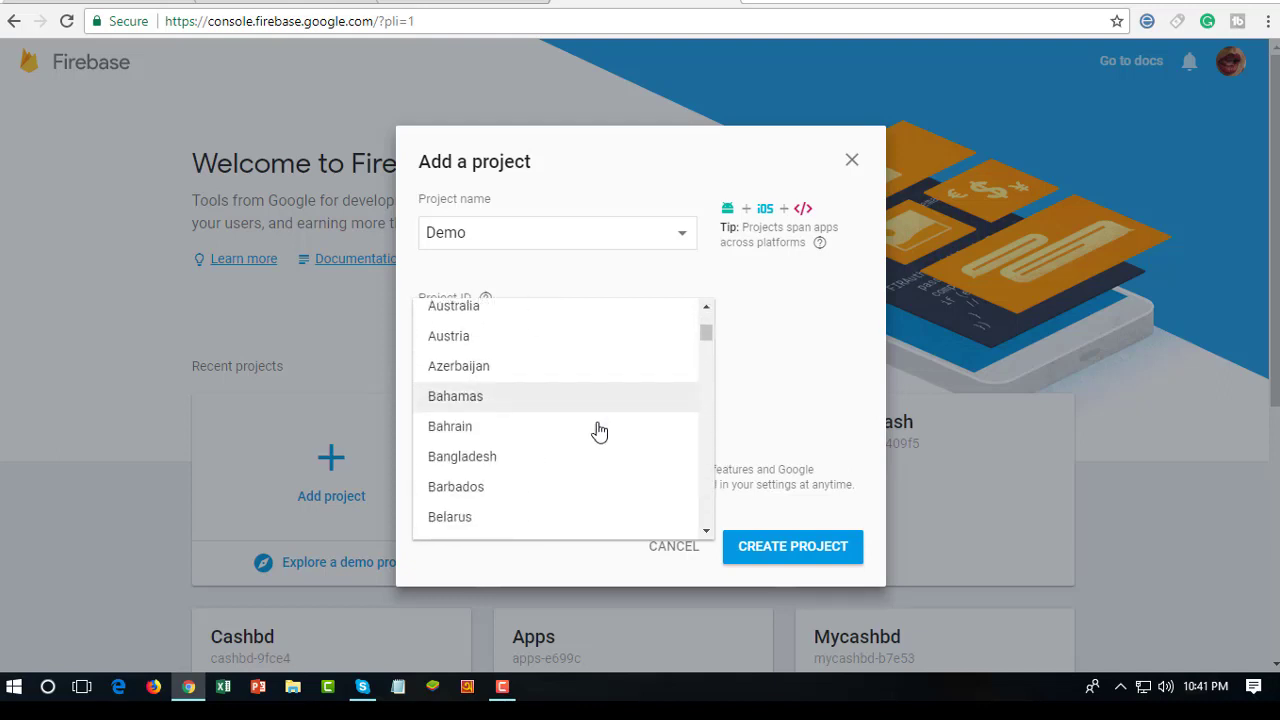
scroll(597, 431, "down", 1)
scroll(546, 353, "up", 1)
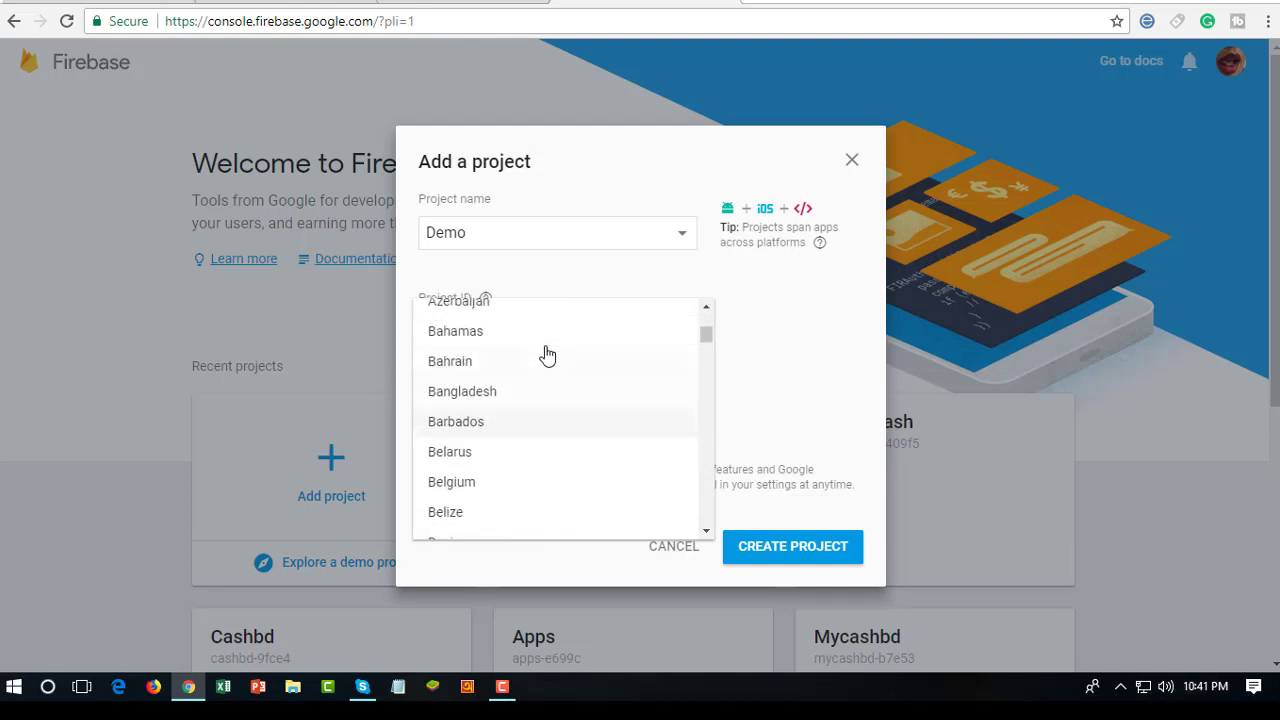
left_click(546, 391)
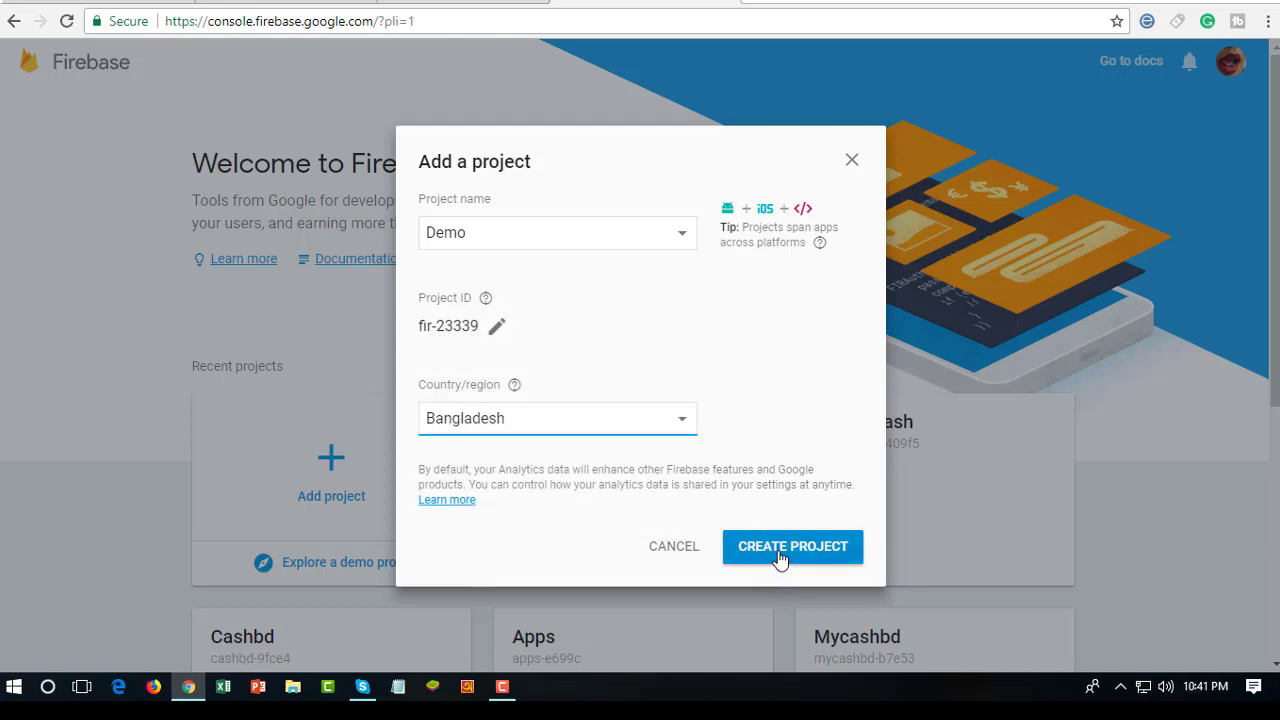
left_click(779, 560)
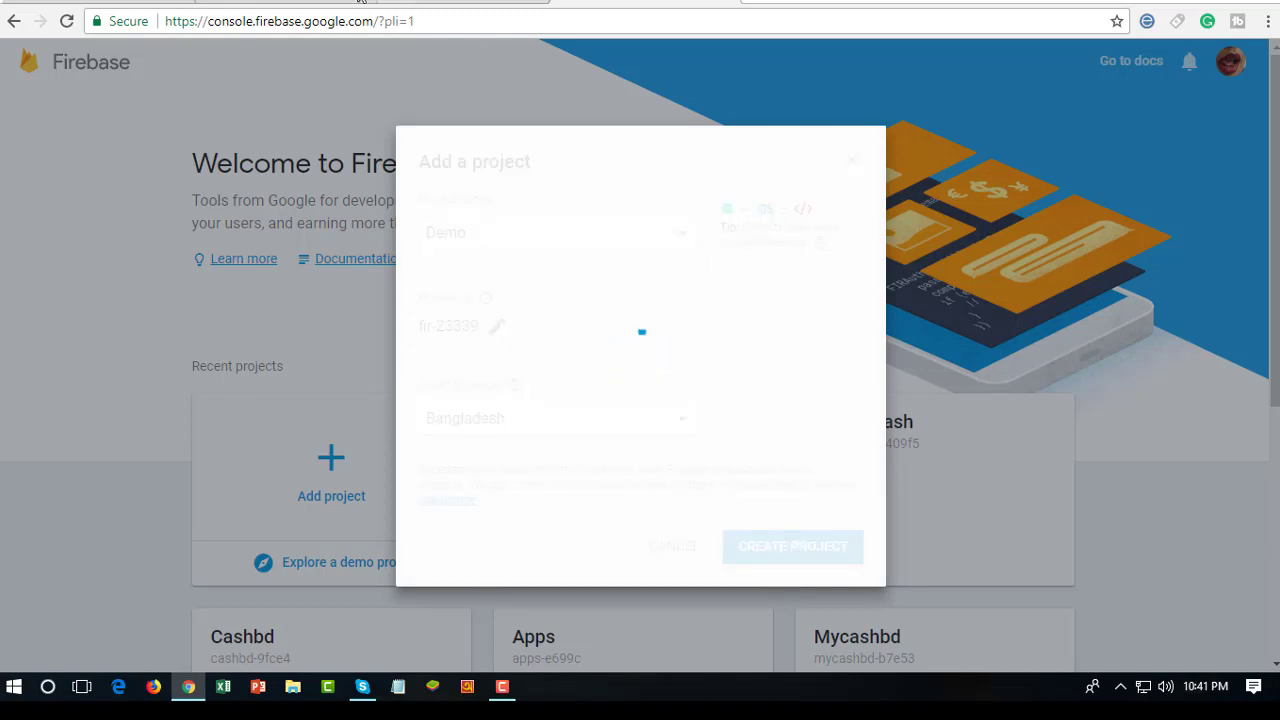
left_click(328, 3)
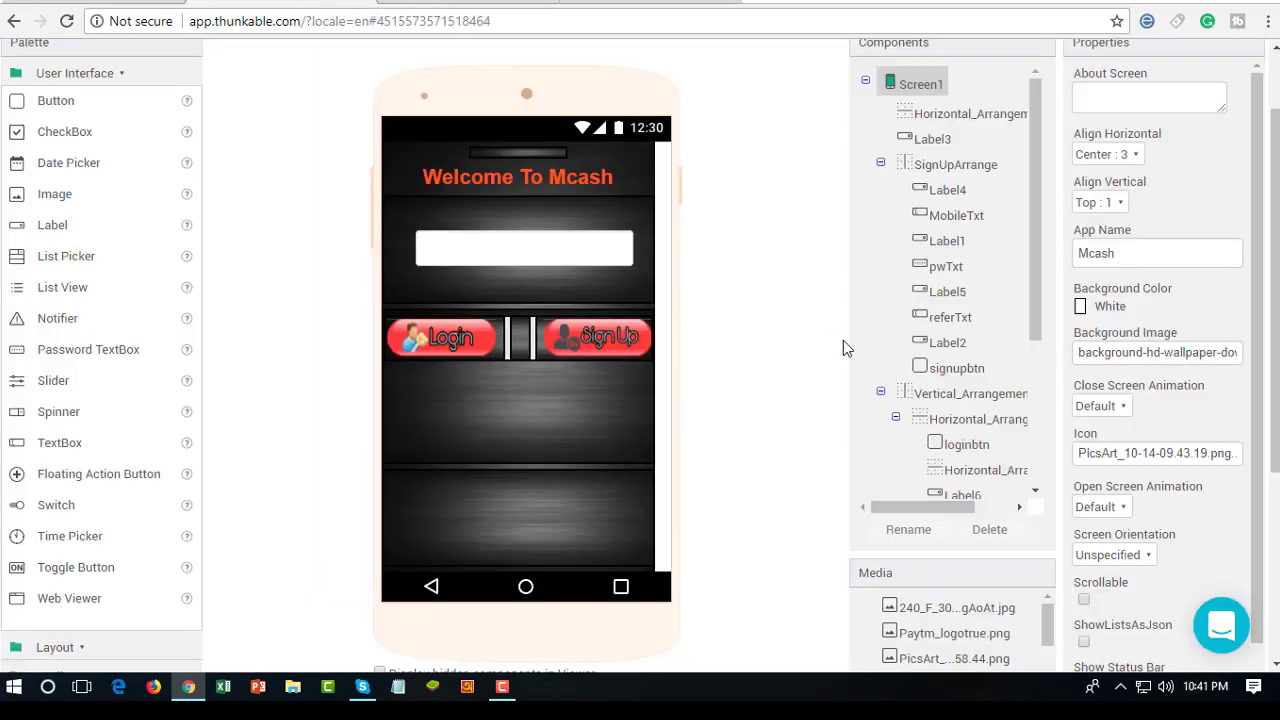
- Inspect Firebase_DB1's Firebase Token and Firebase URL properties
scroll(670, 330, "down", 2)
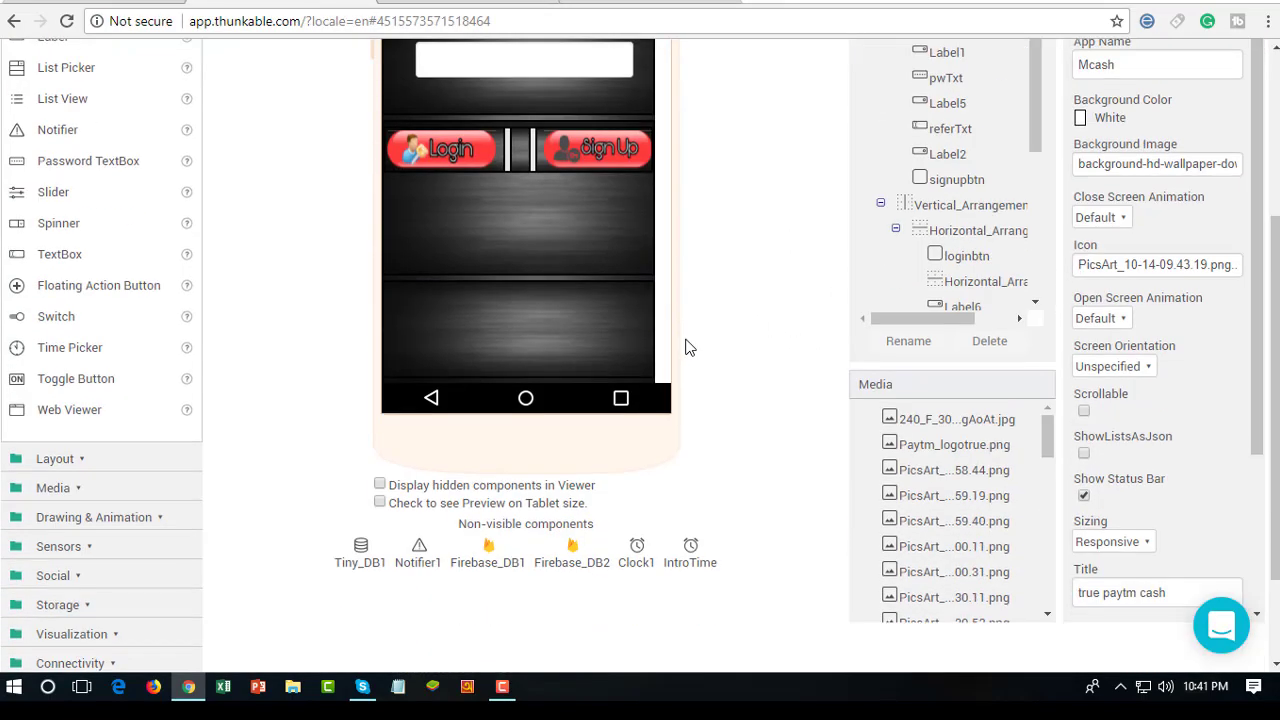
scroll(772, 401, "up", 2)
scroll(790, 414, "down", 1)
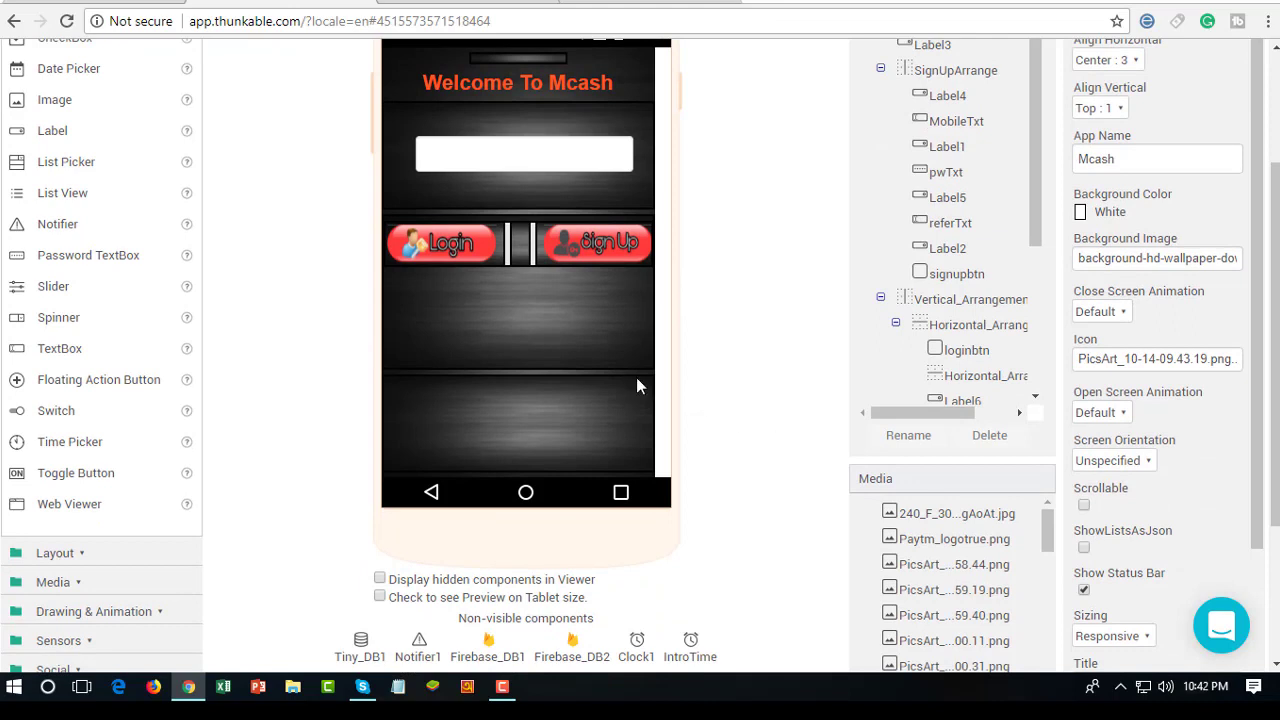
scroll(937, 251, "down", 3)
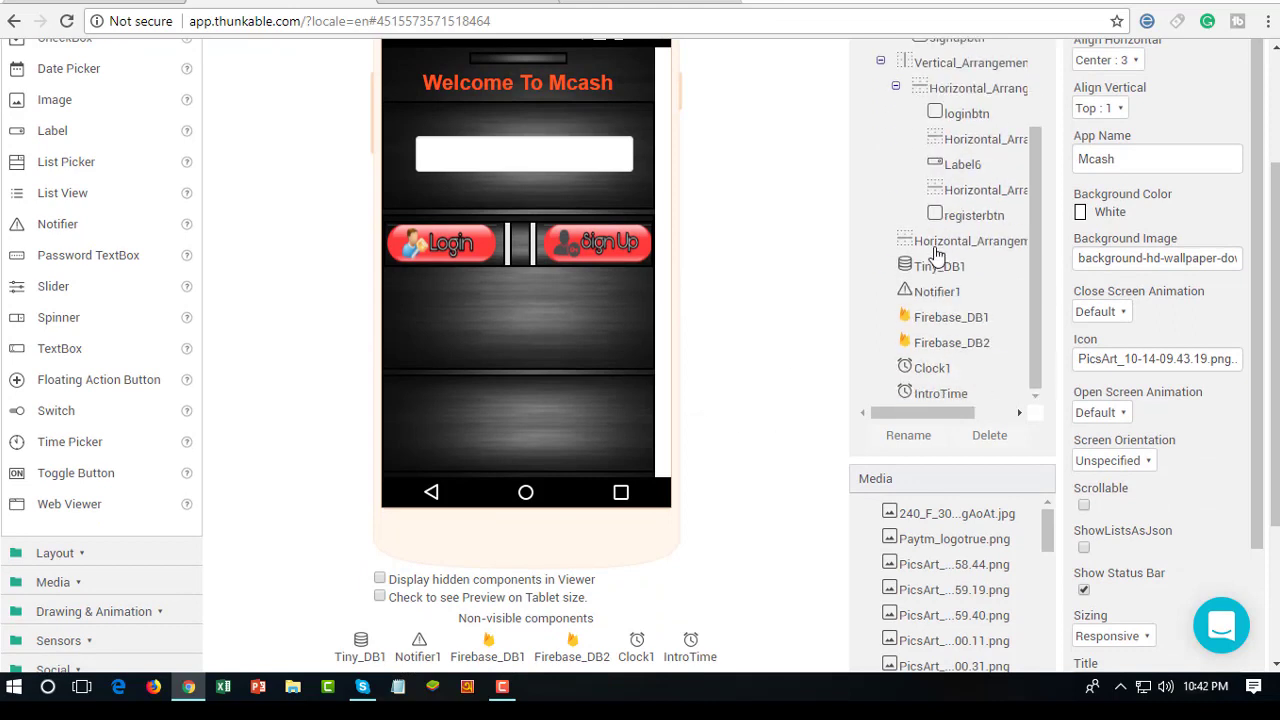
left_click(940, 320)
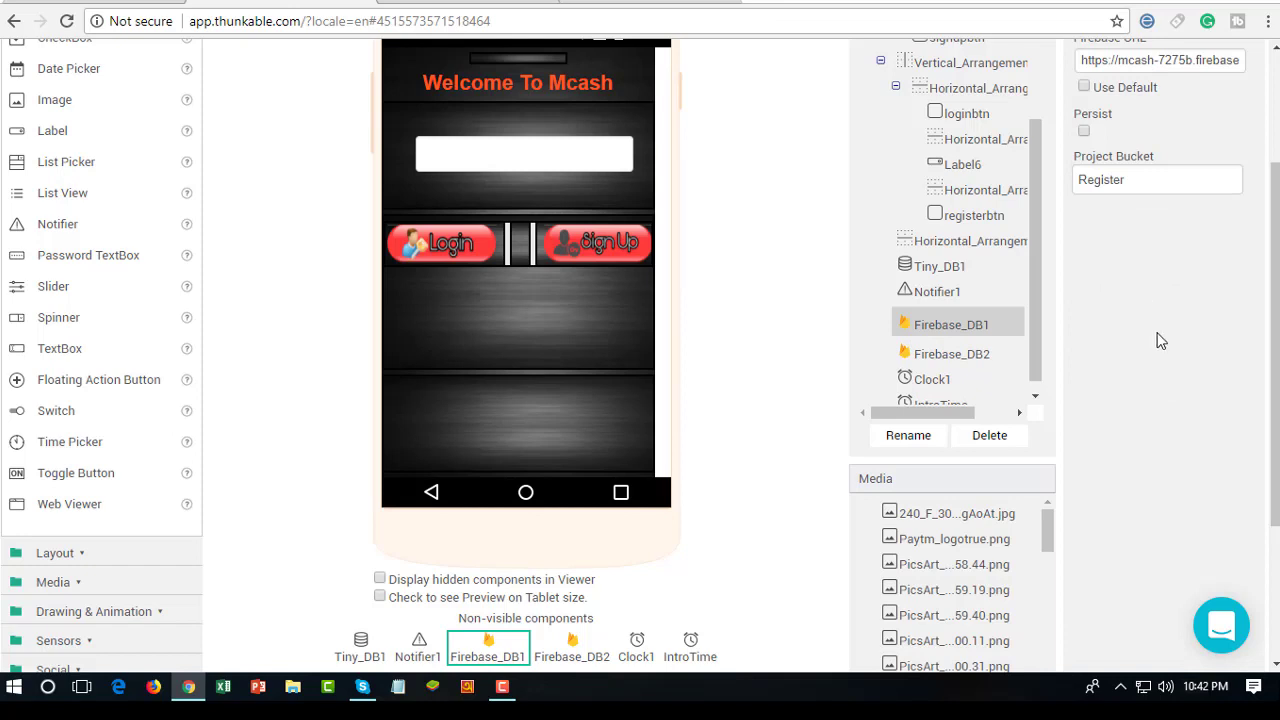
scroll(1160, 341, "up", 2)
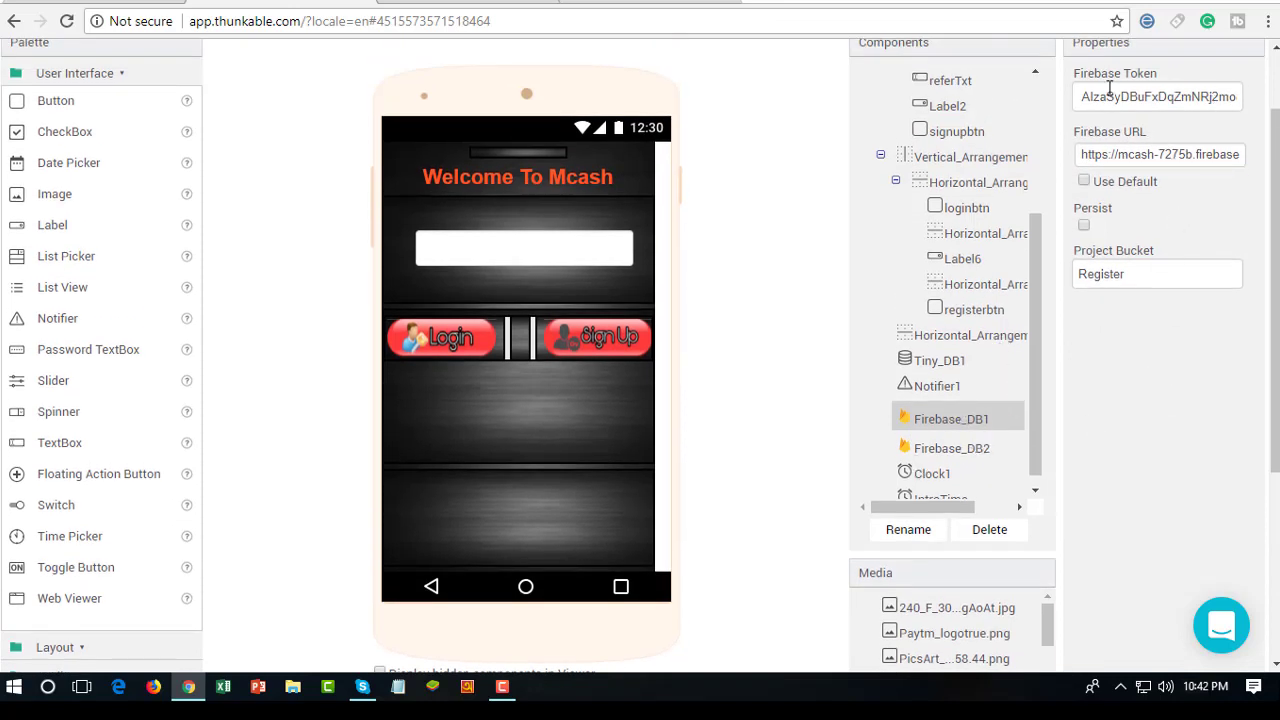
left_click_drag(1163, 83, 1087, 250)
- Check Firebase_DB2's Firebase URL and Firebase Token values
left_click(952, 449)
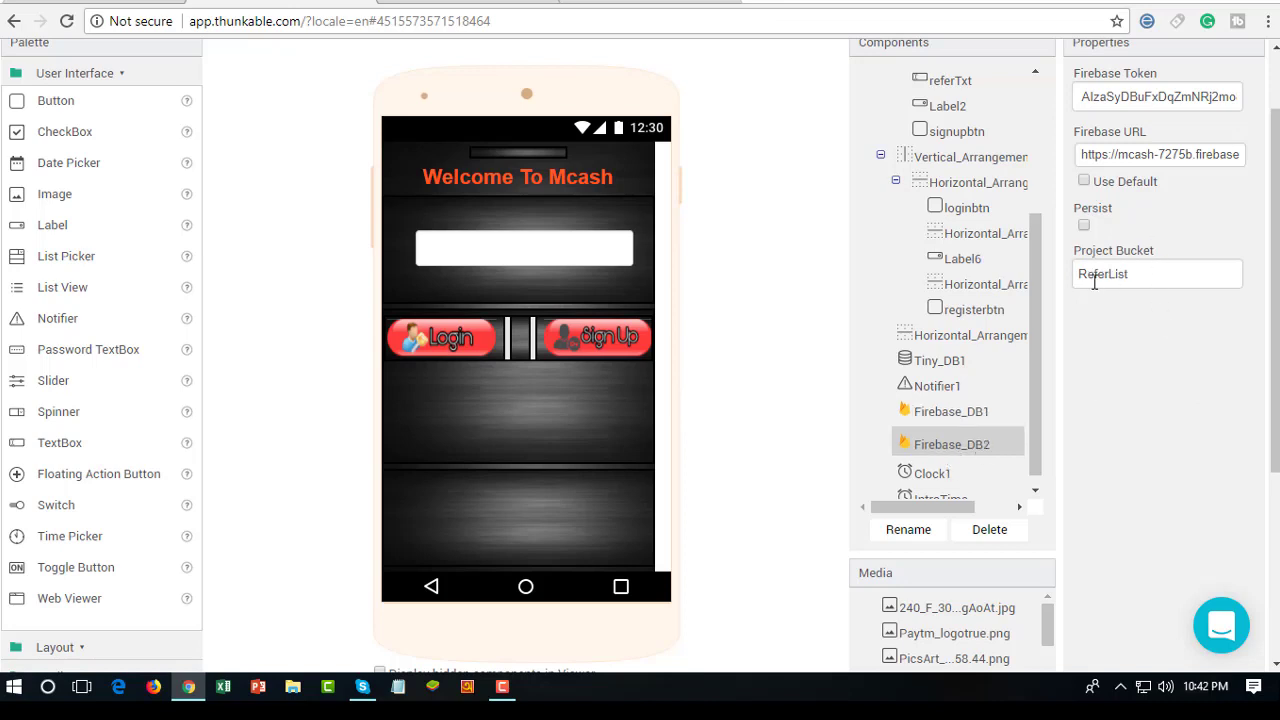
left_click_drag(1175, 150, 1133, 108)
left_click(1132, 97)
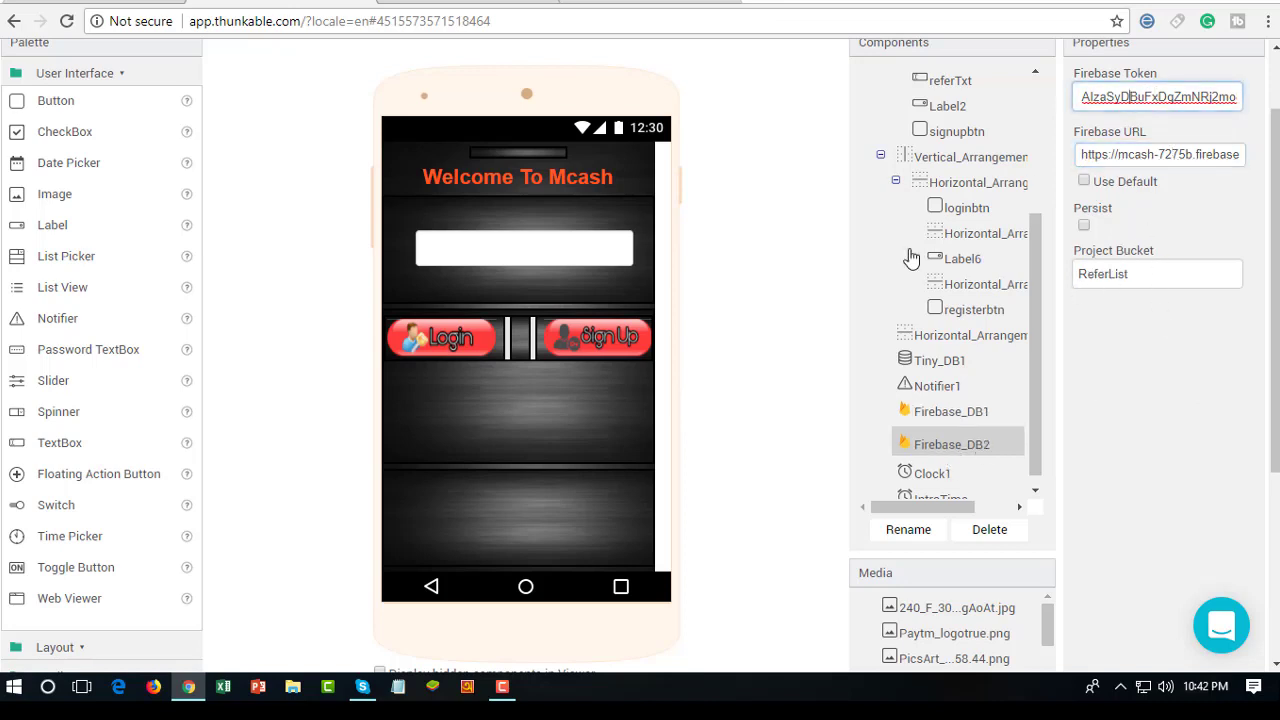
left_click(808, 280)
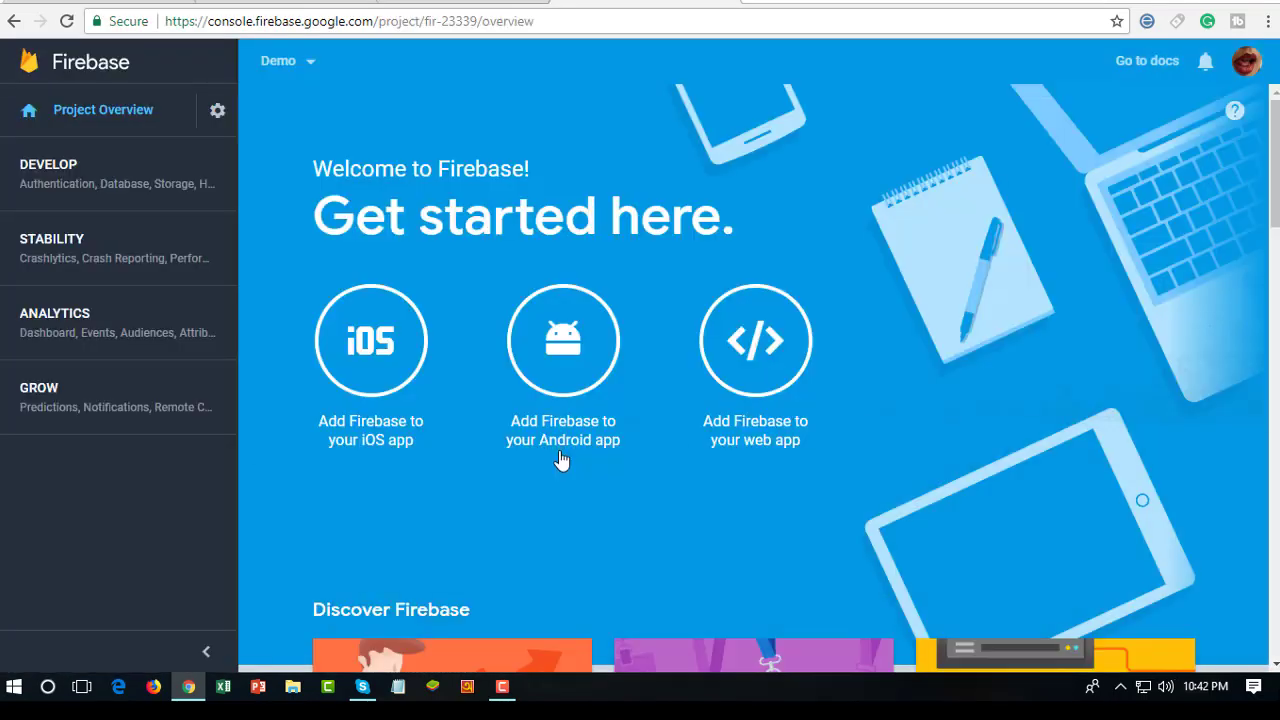
- Open the Demo project's general settings under Project Settings
left_click(198, 112)
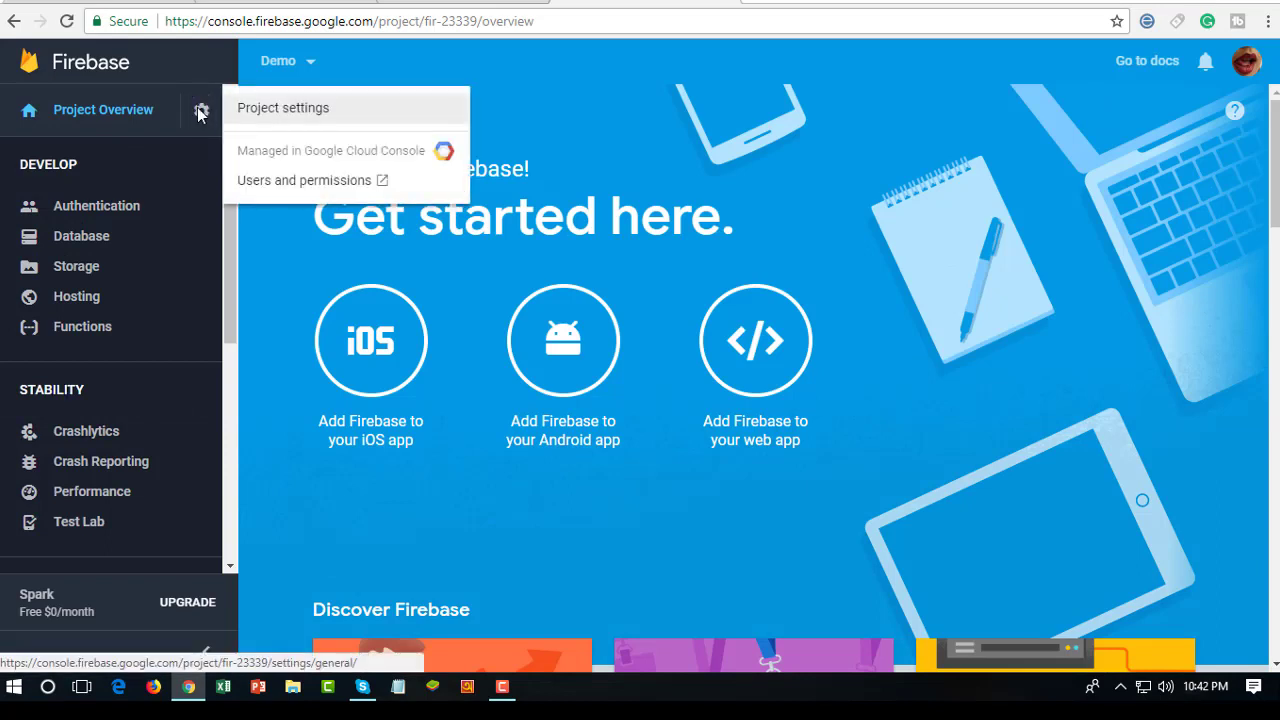
left_click(119, 110)
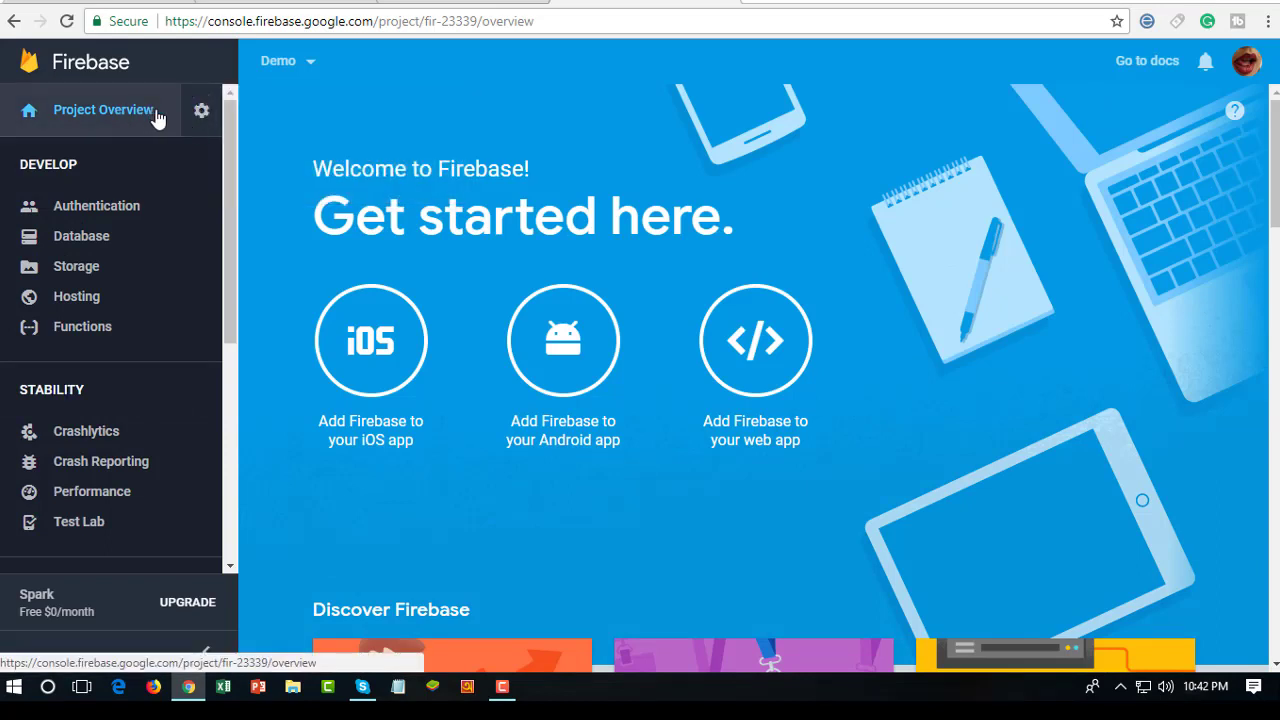
left_click(200, 110)
left_click(280, 115)
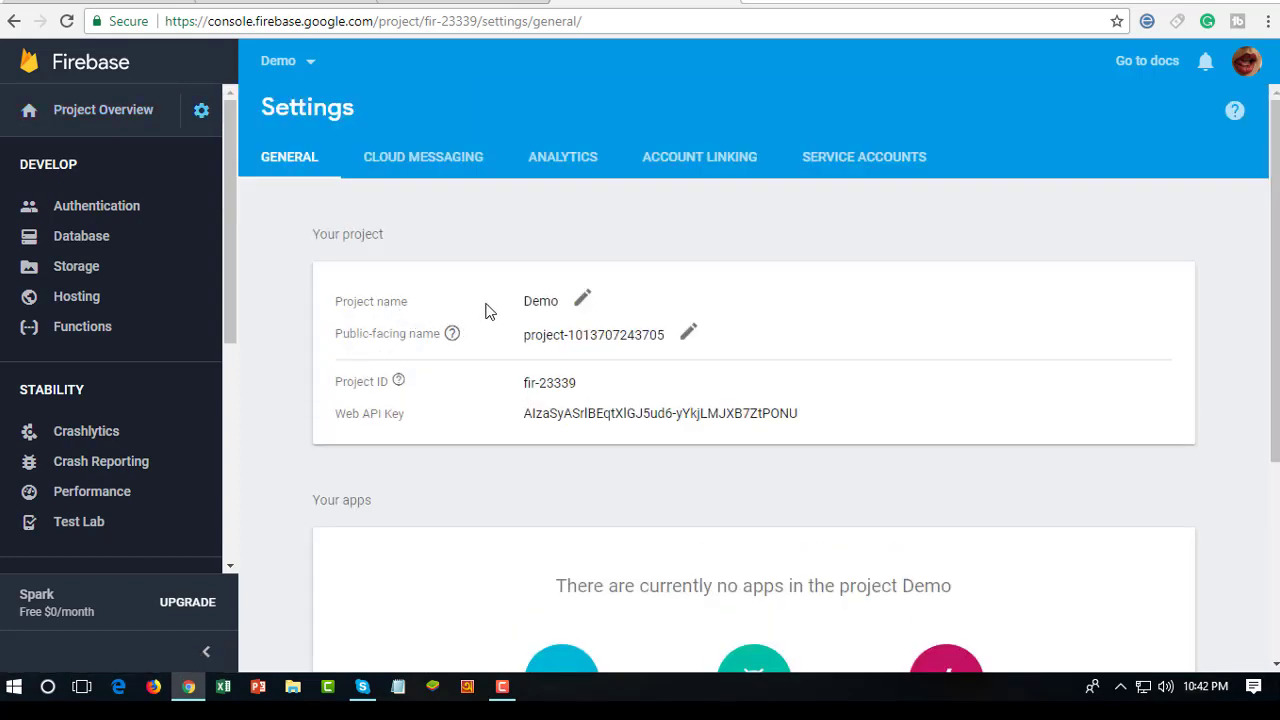
left_click_drag(485, 311, 822, 434)
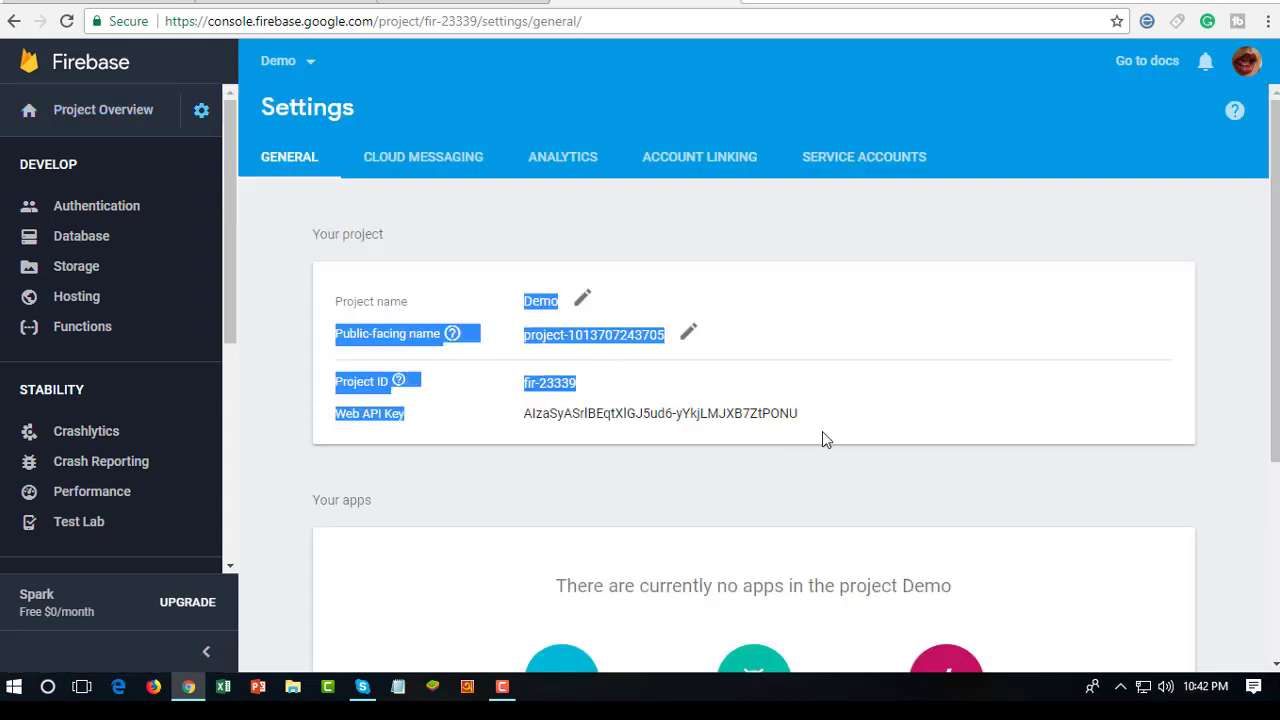
left_click(206, 279)
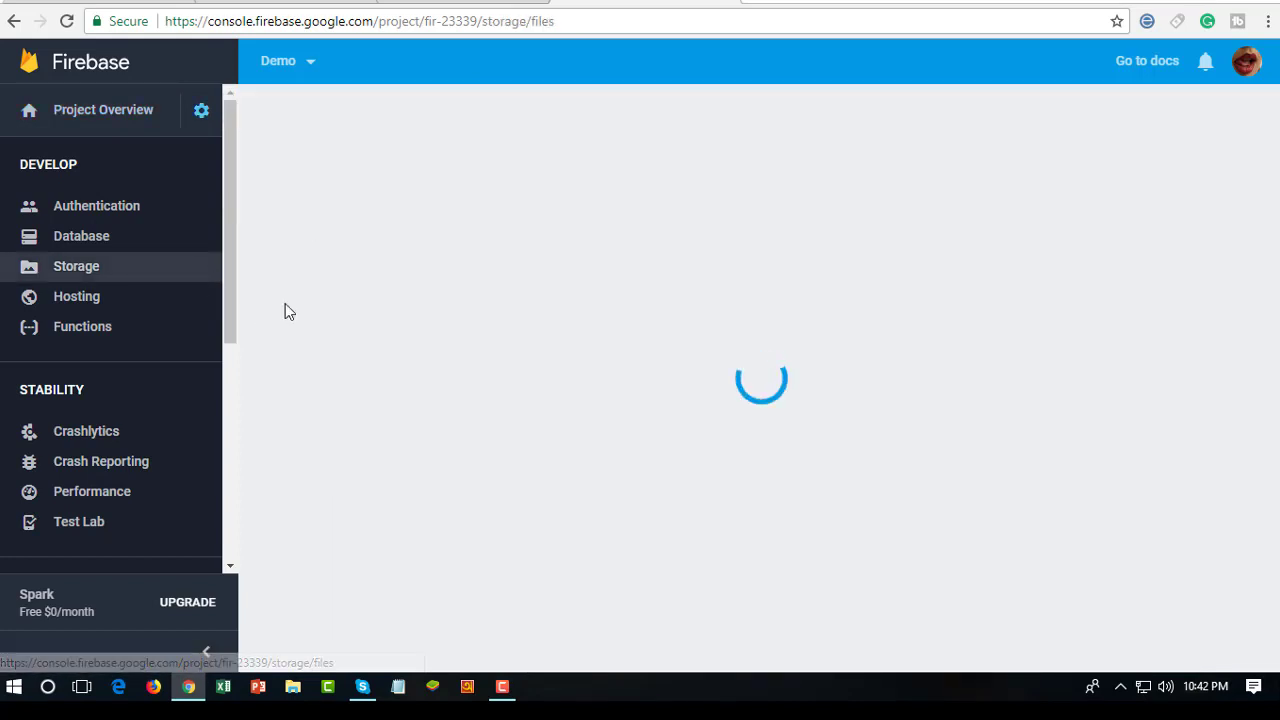
left_click(200, 113)
left_click(283, 118)
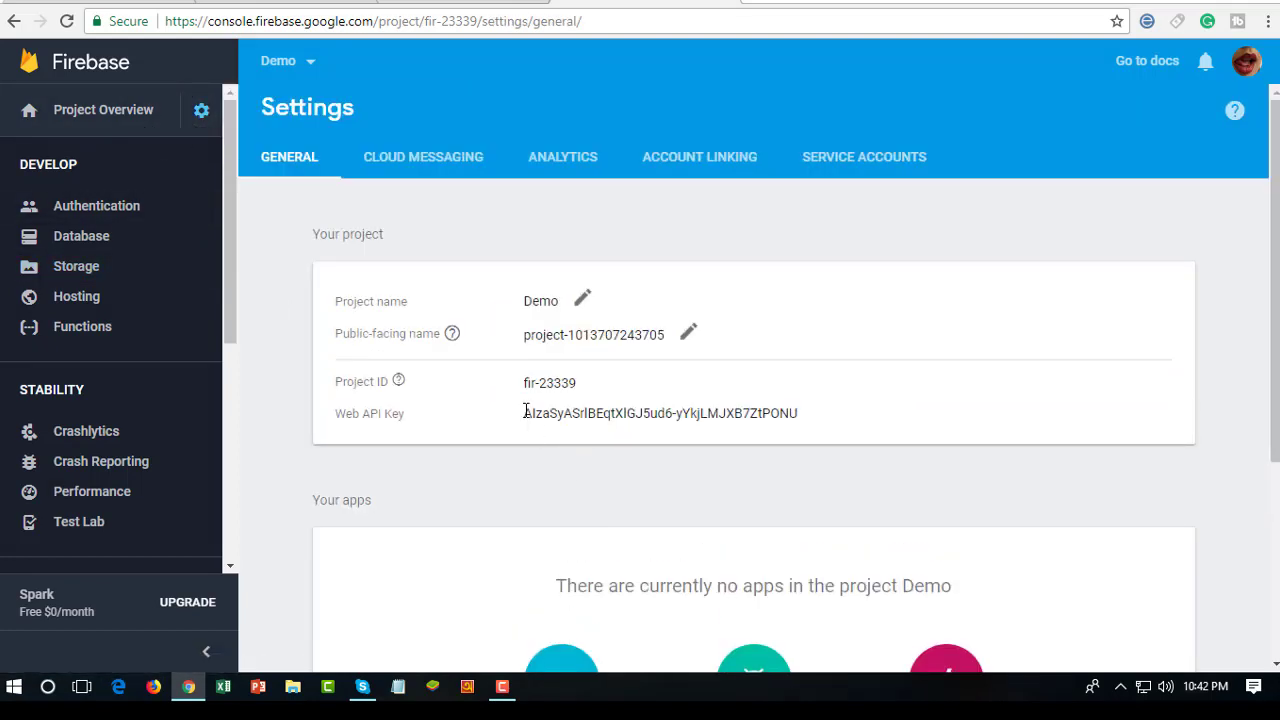
- Copy the Web API Key and paste it into a blank Notepad note
triple_click(812, 420)
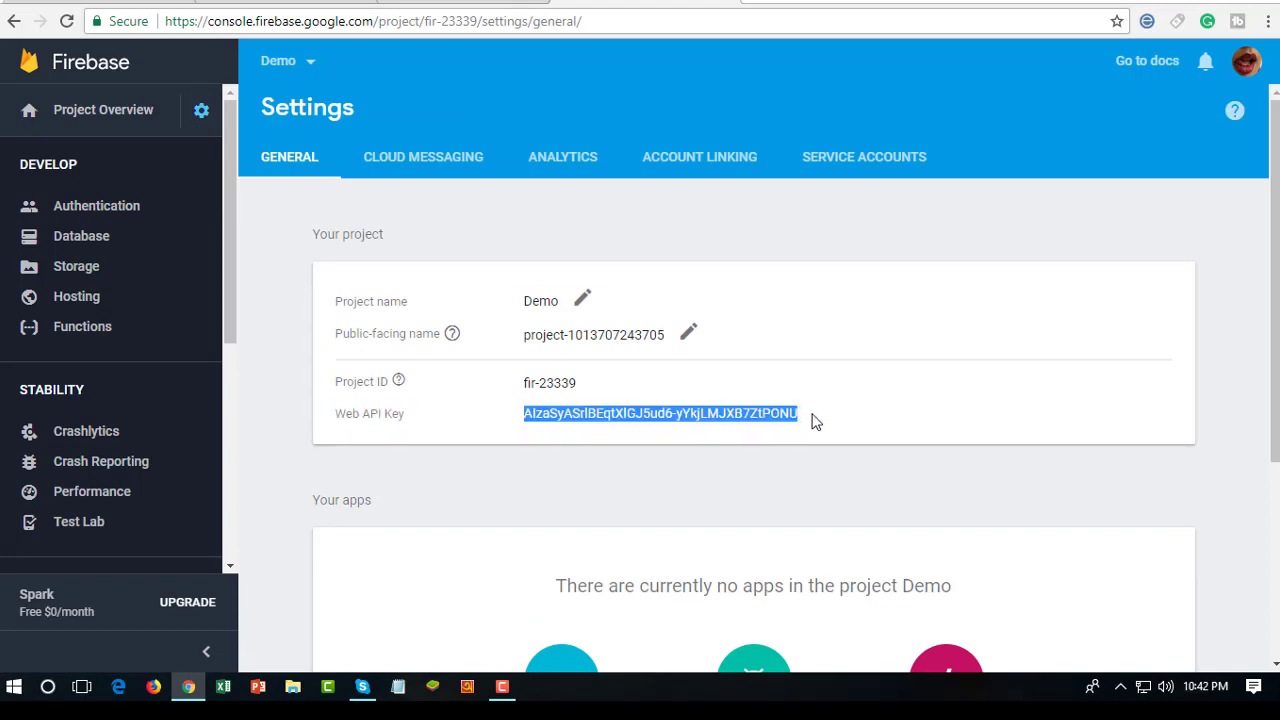
right_click(745, 418)
left_click(778, 437)
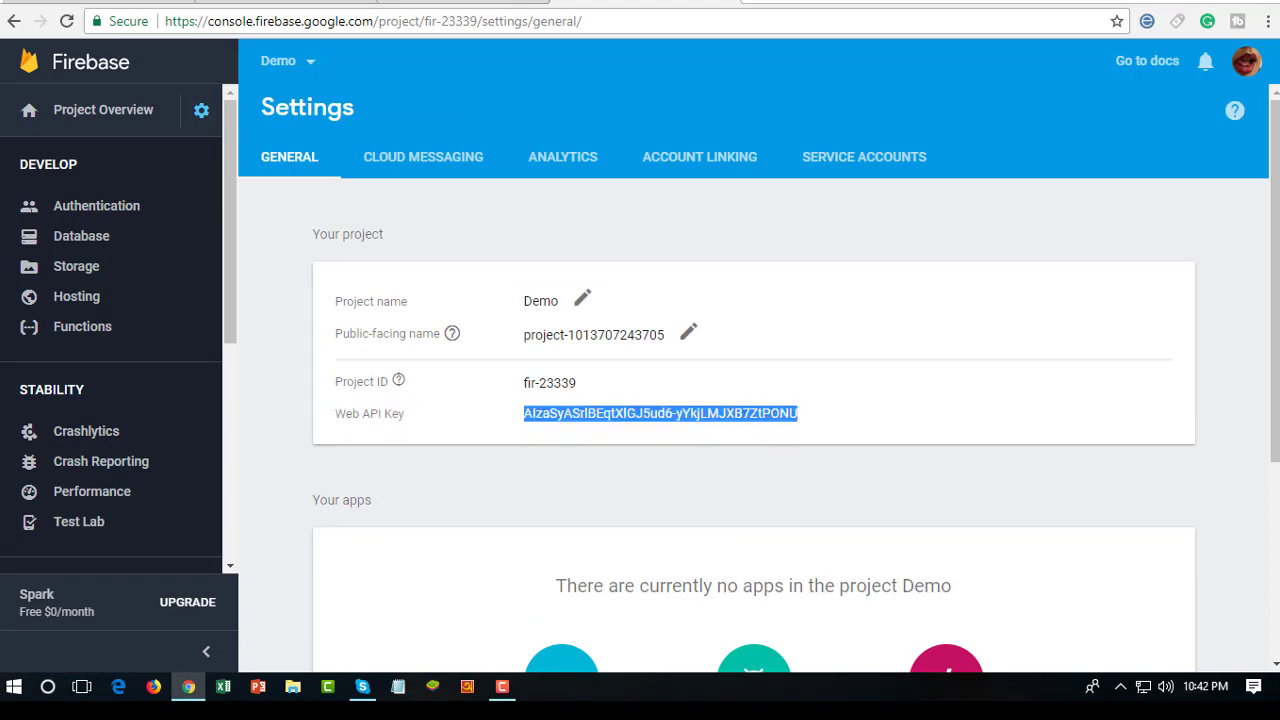
left_click(396, 690)
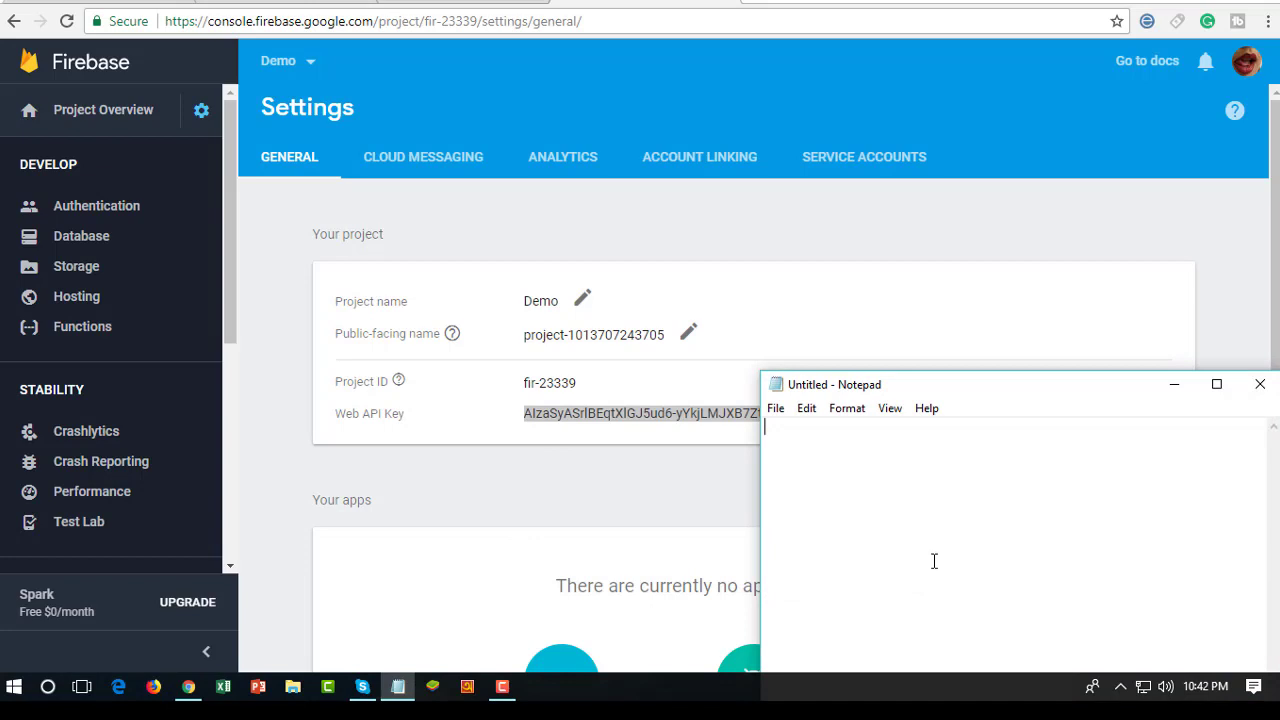
key("ctrl+v")
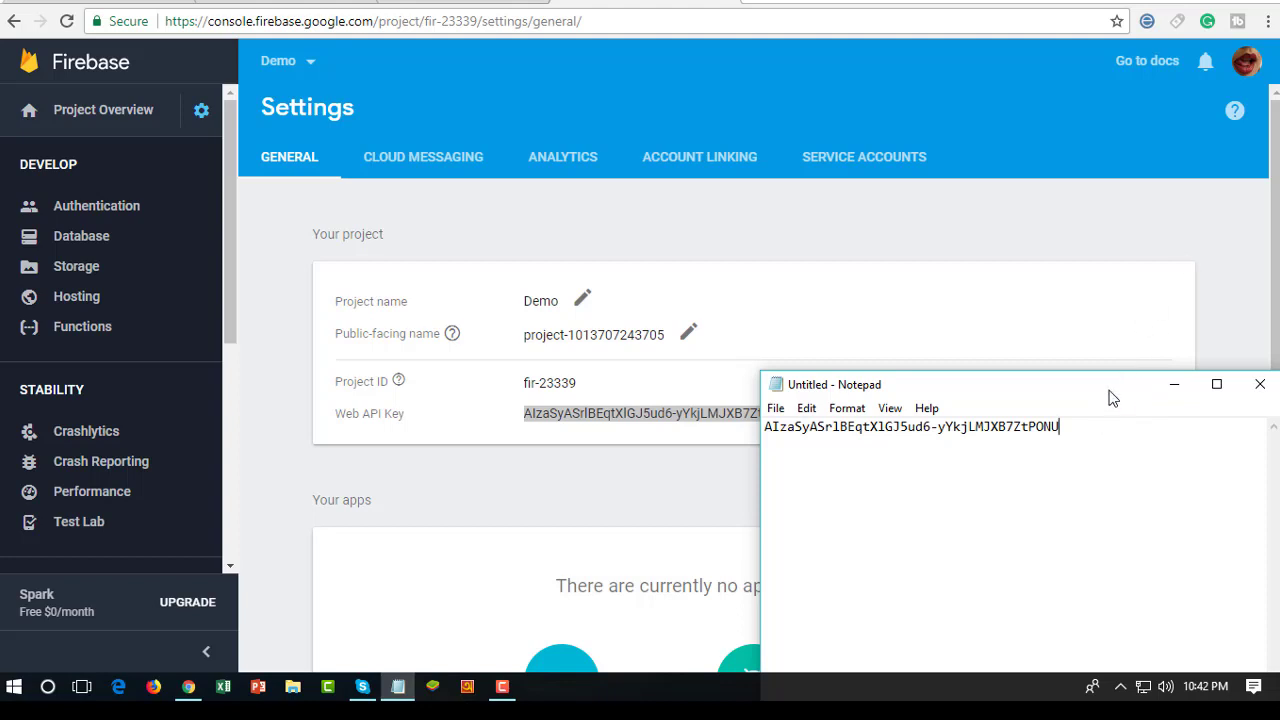
left_click_drag(1110, 396, 1135, 380)
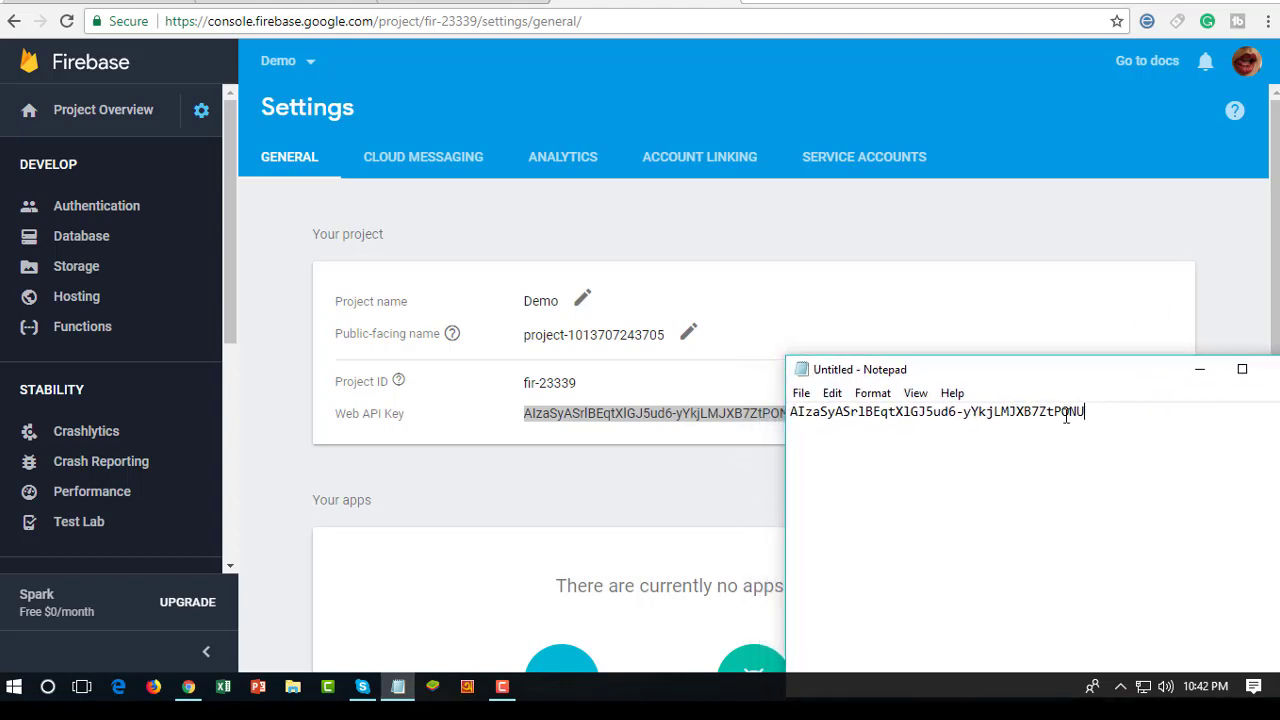
left_click(720, 494)
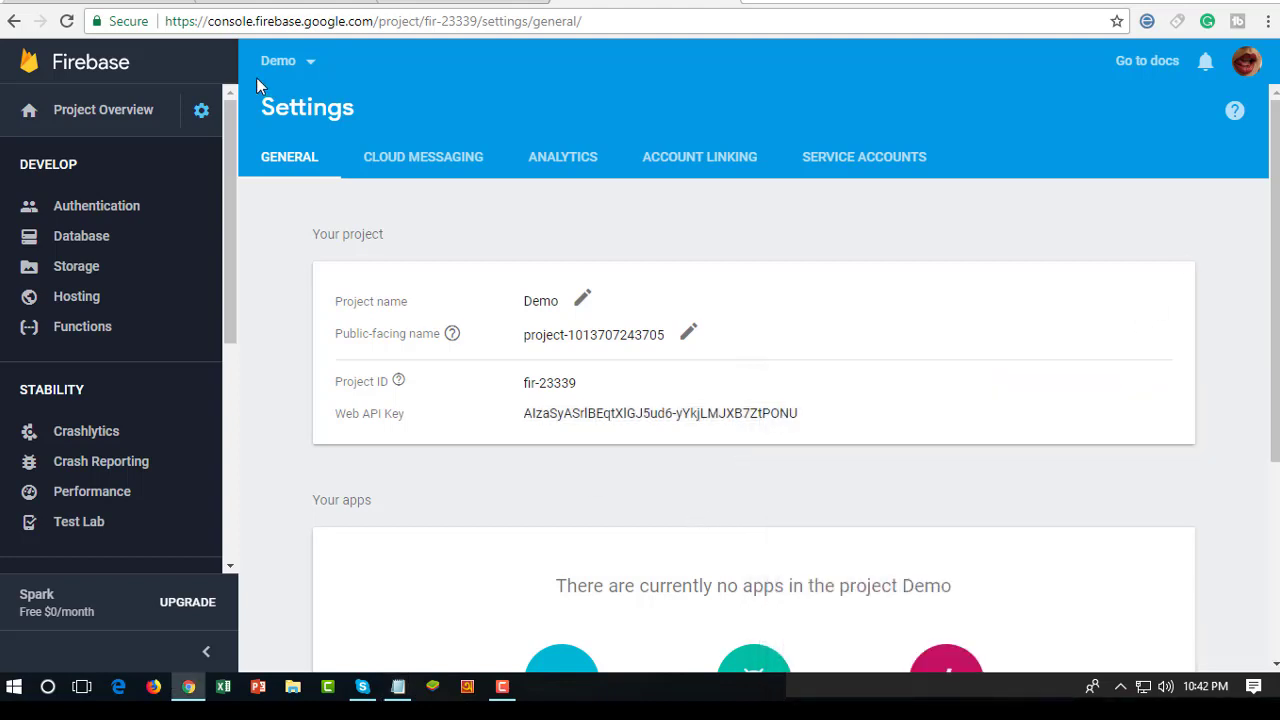
- Set up the Realtime Database and start a new child under the fir-23339 root
left_click(151, 238)
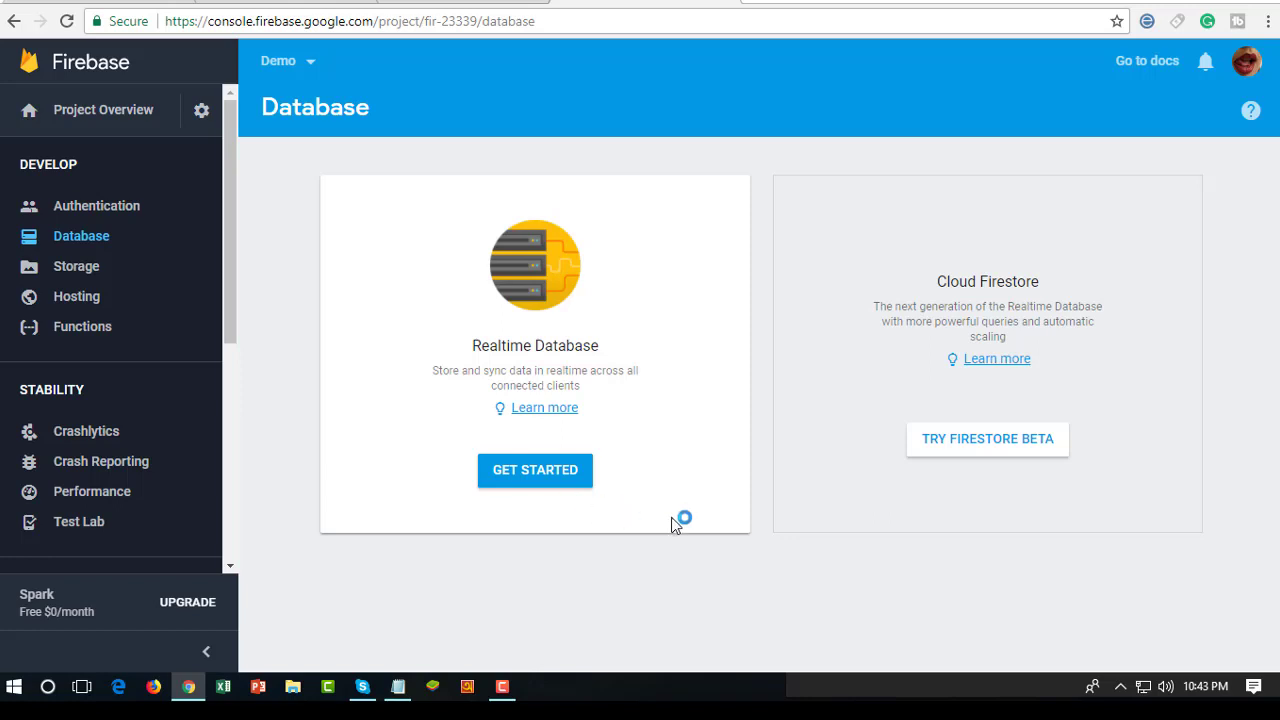
left_click(552, 480)
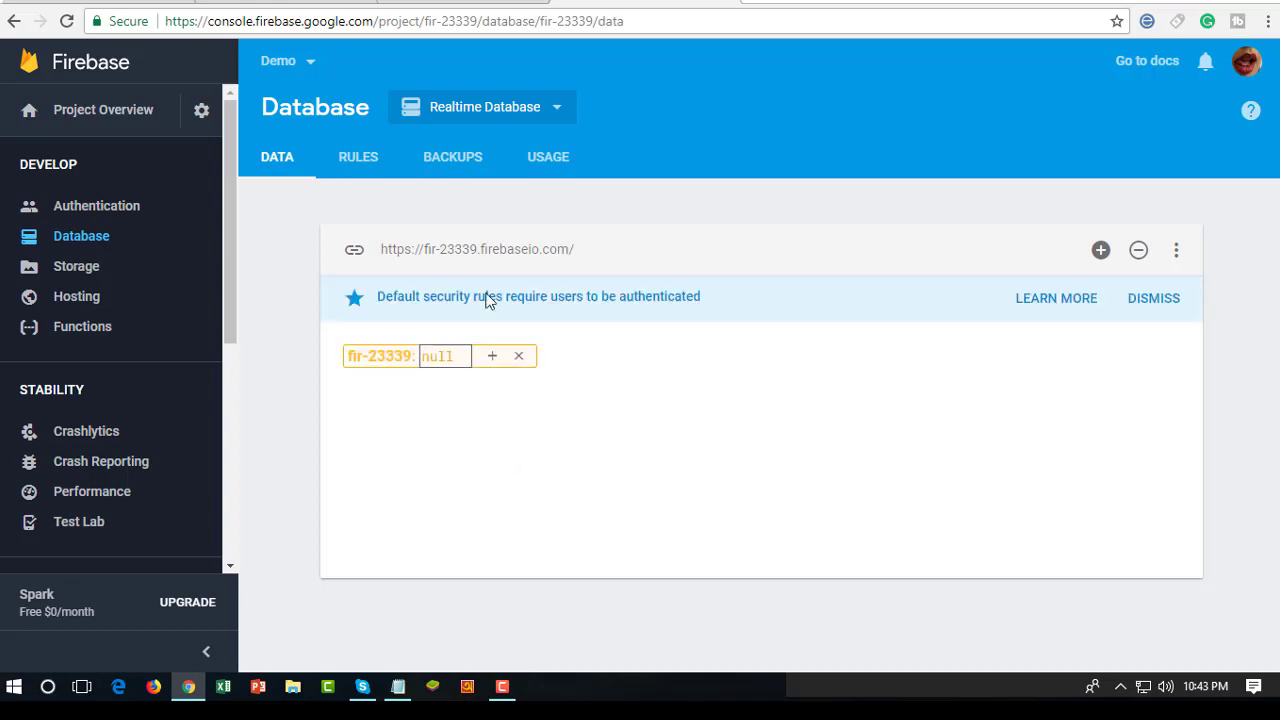
left_click_drag(594, 249, 309, 251)
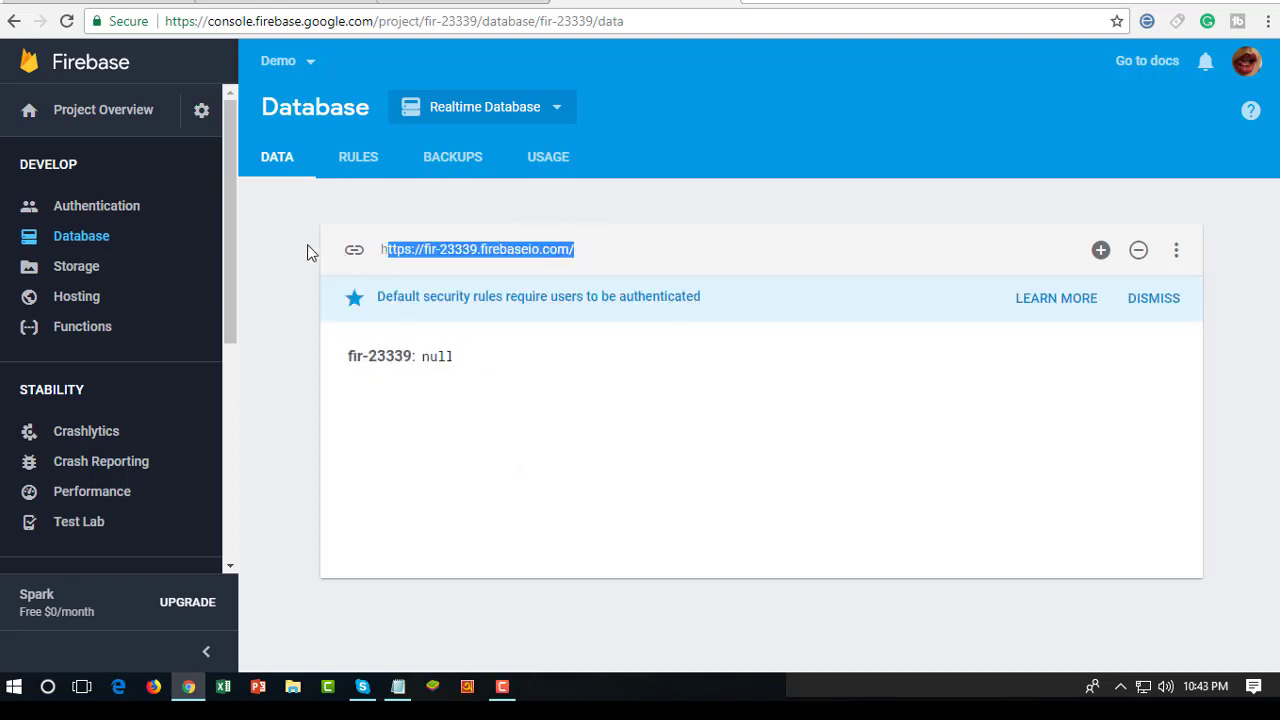
left_click(309, 251)
mouse_move(390, 357)
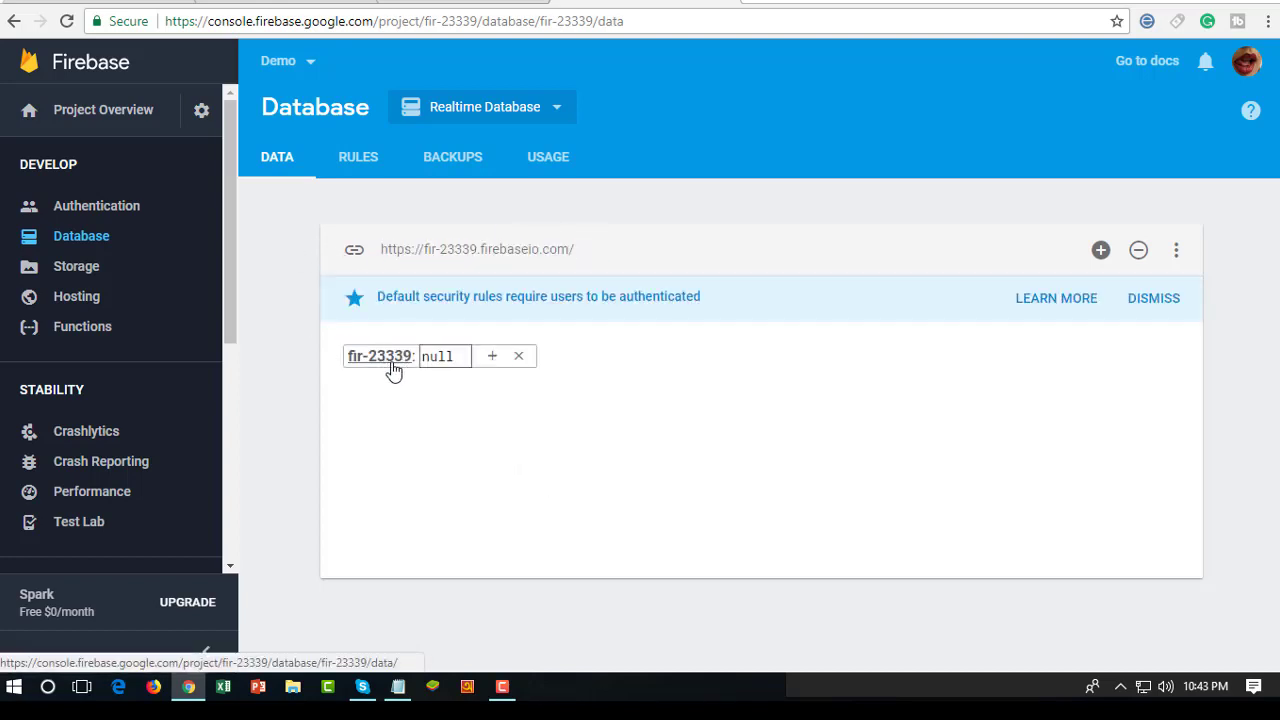
left_click(492, 358)
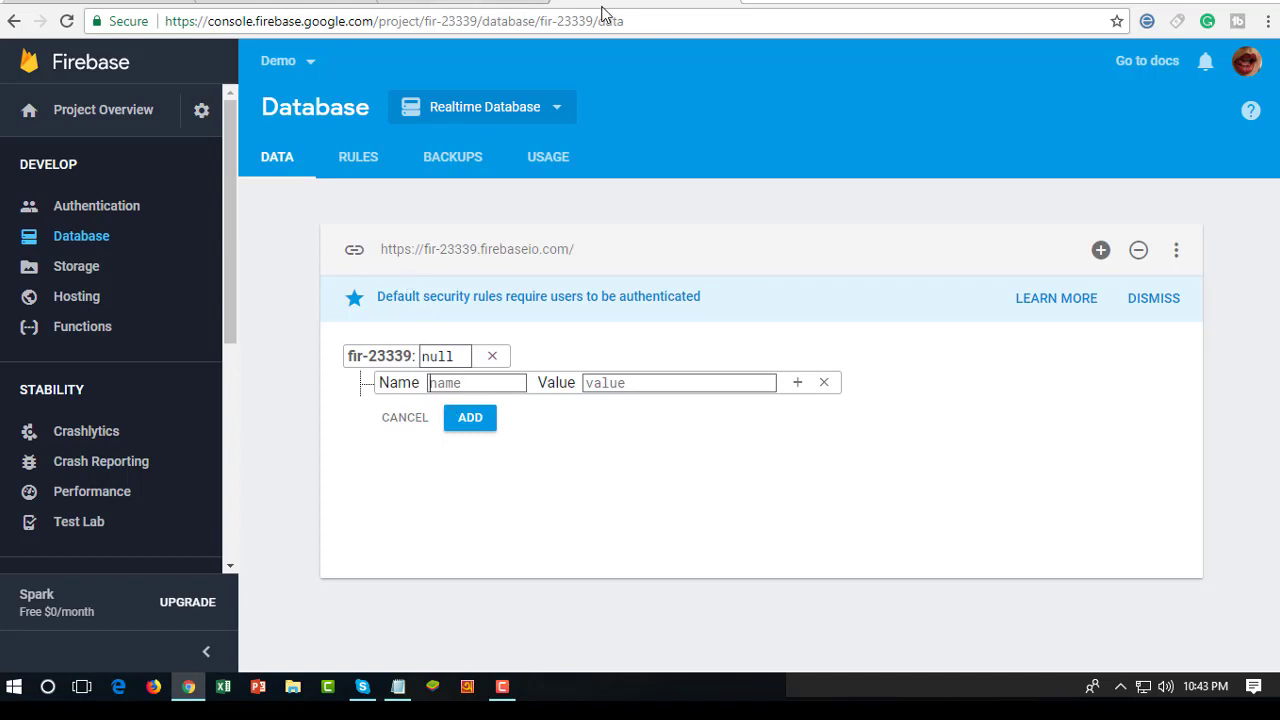
left_click(293, 2)
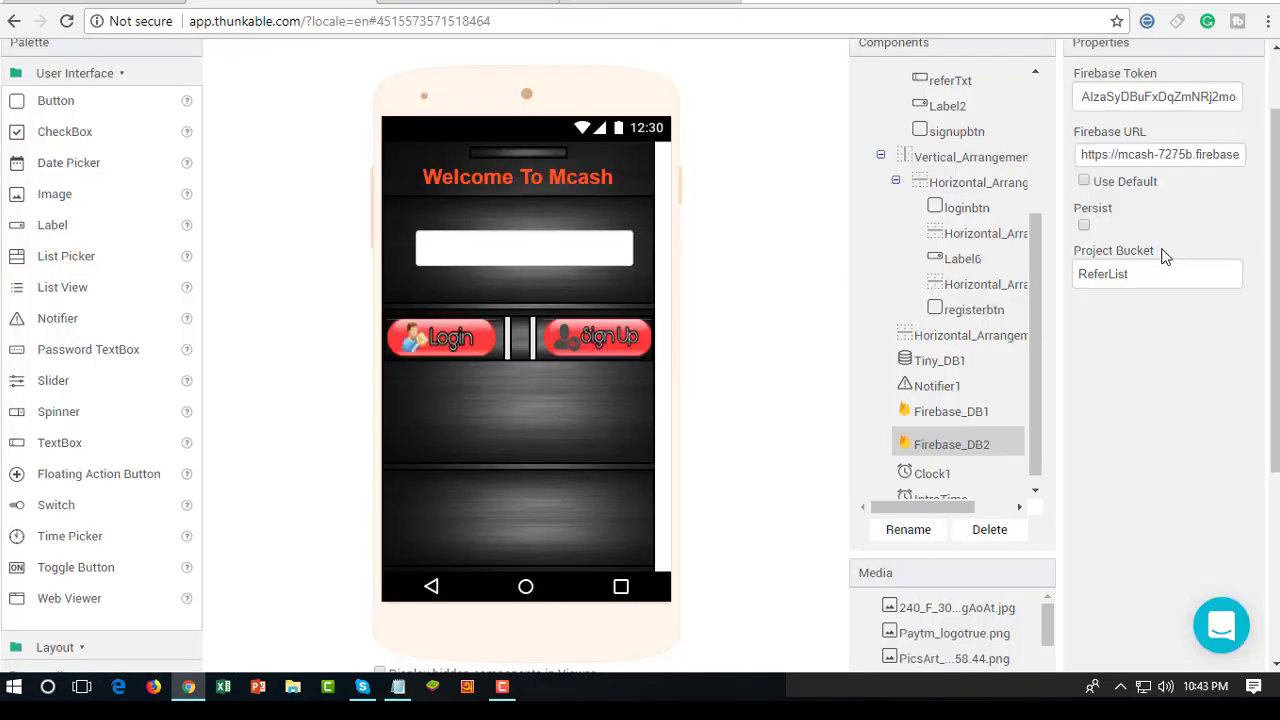
- Select and copy Firebase_DB2's Project Bucket name, ReferList
left_click(1141, 273)
left_click(1097, 308)
left_click(1137, 274)
key("ctrl+c")
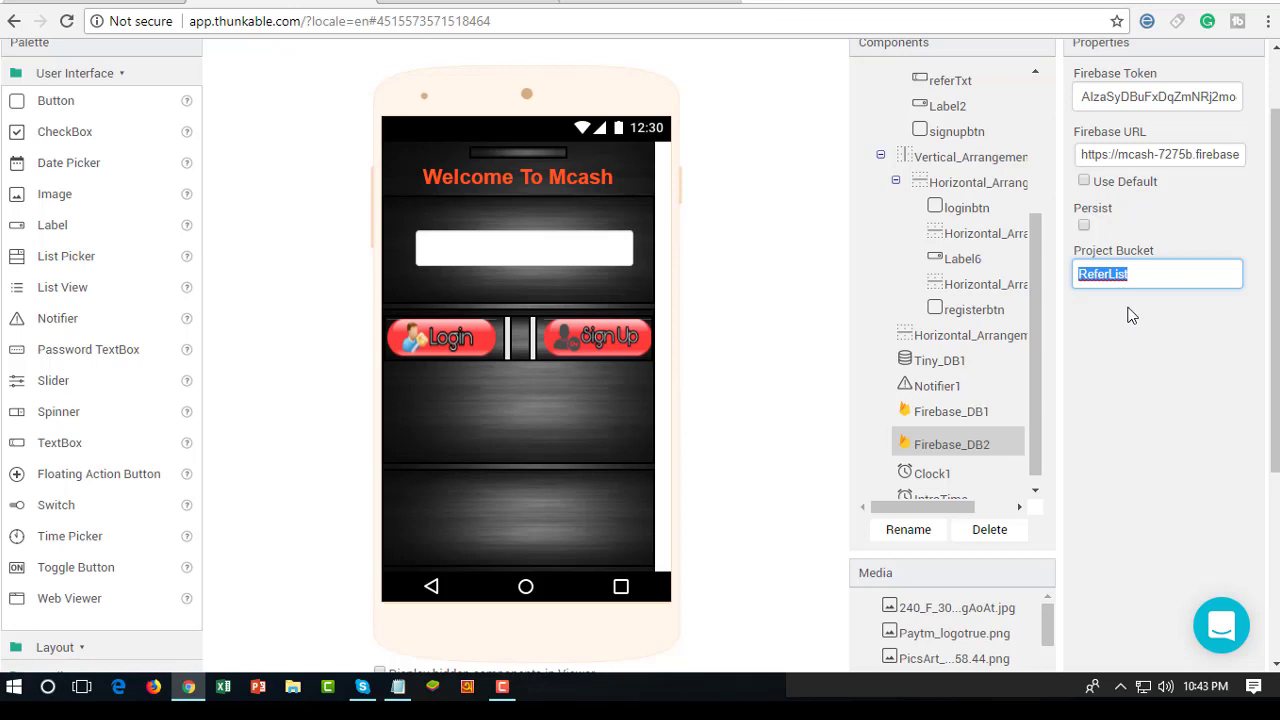
- Add a child named ReferList with value 'a' under the database root
key("ctrl+Tab")
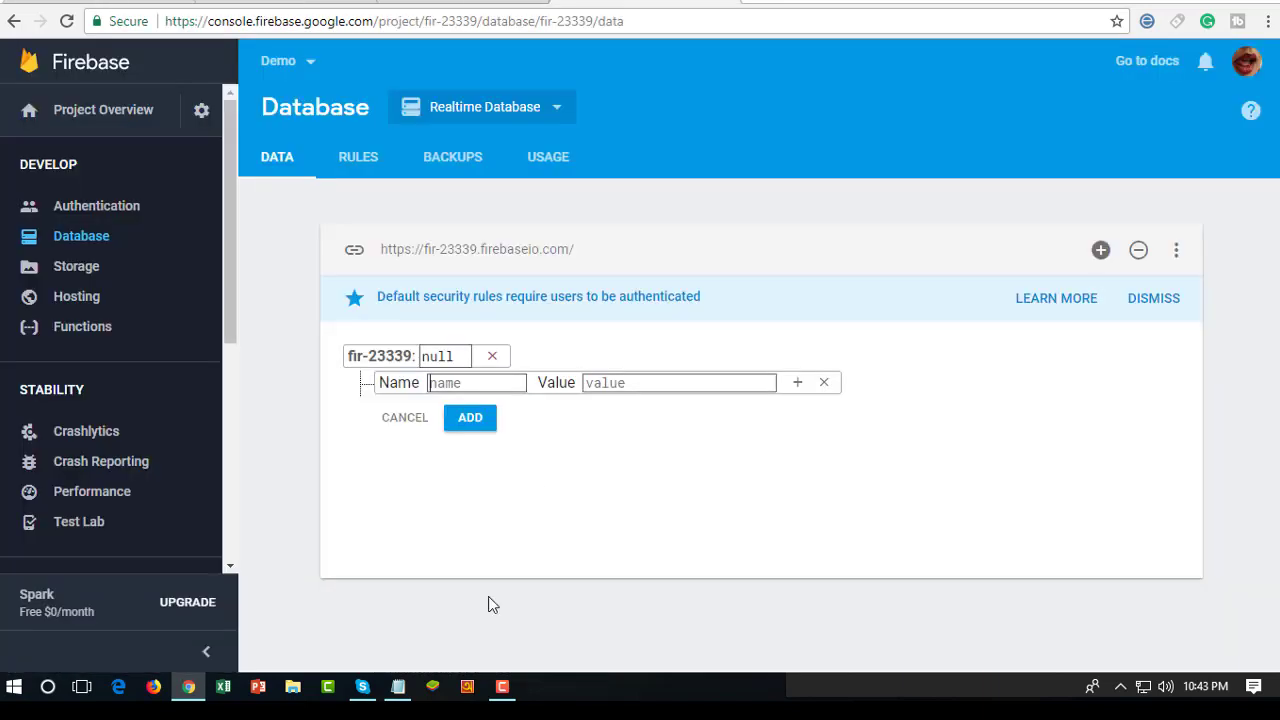
key("ctrl+v")
left_click(632, 388)
type("a")
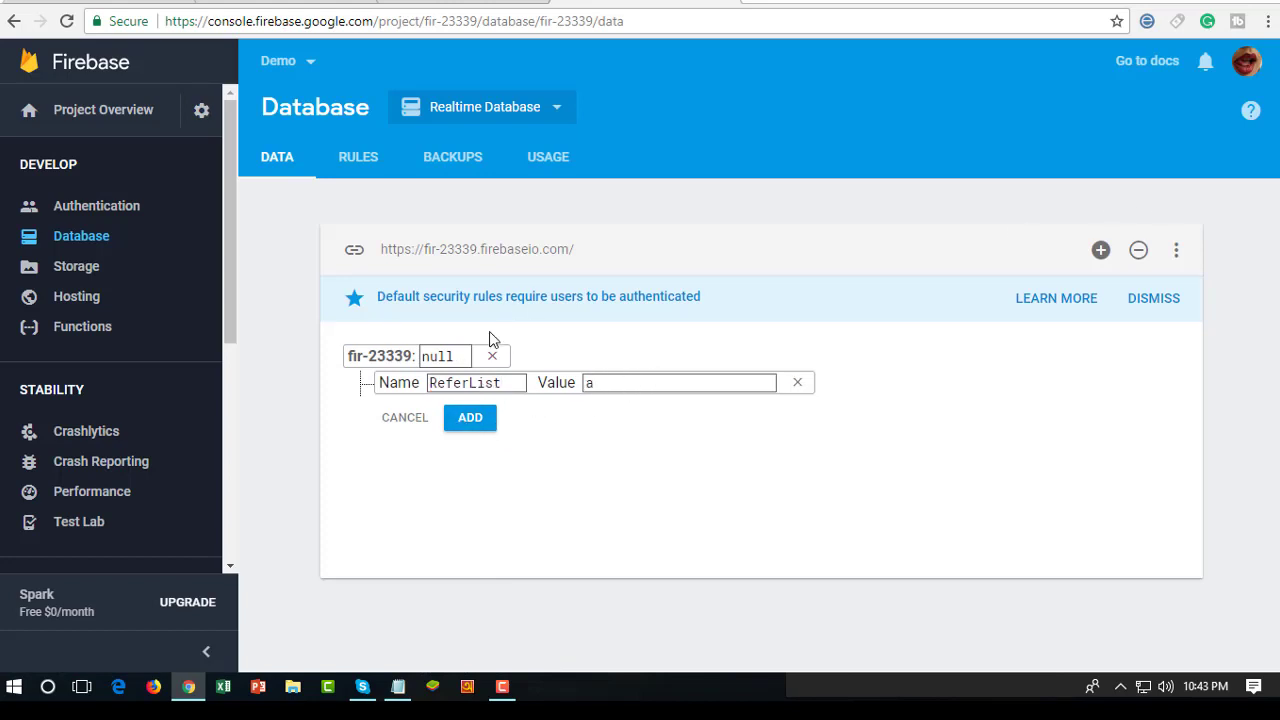
left_click(472, 420)
mouse_move(417, 390)
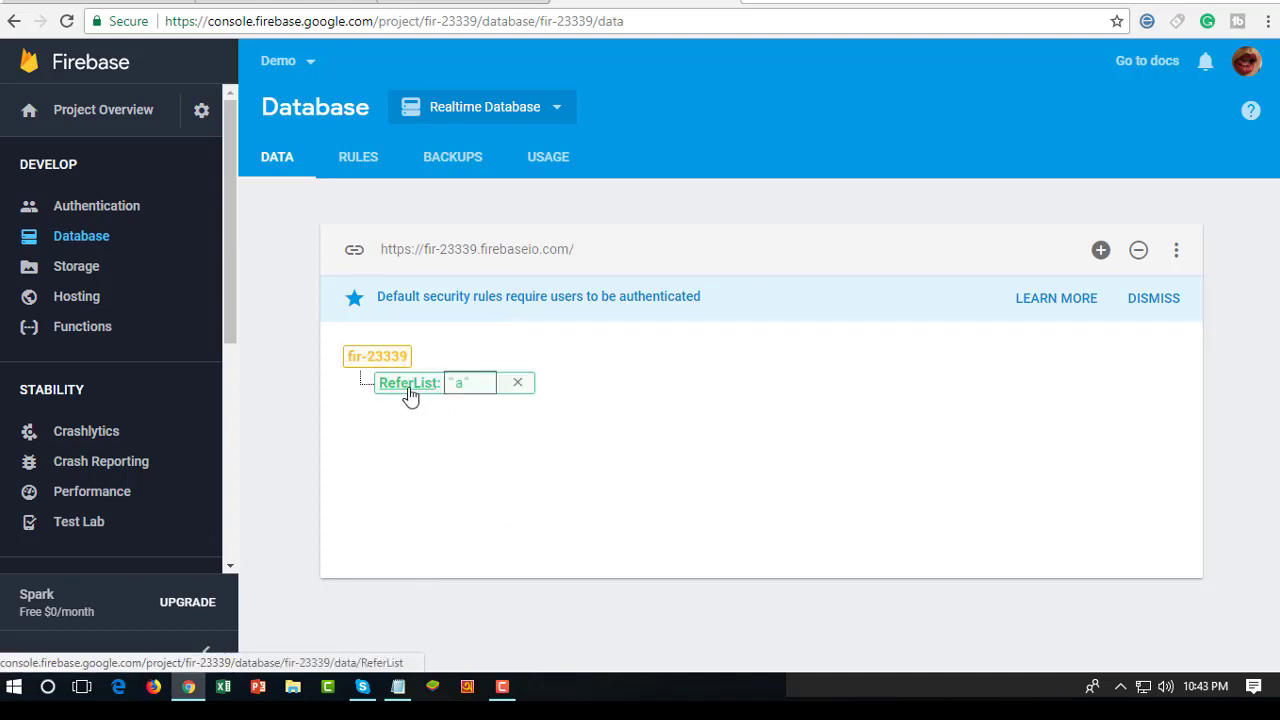
left_click(405, 388)
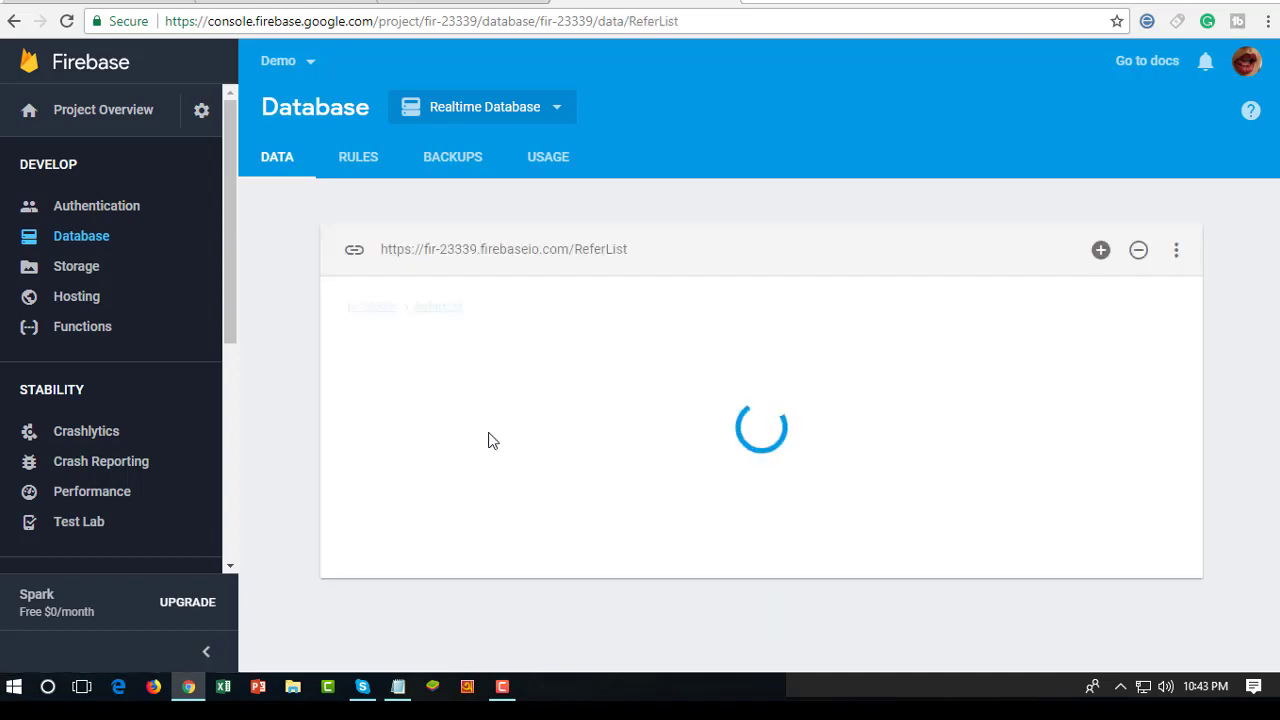
left_click_drag(628, 249, 549, 249)
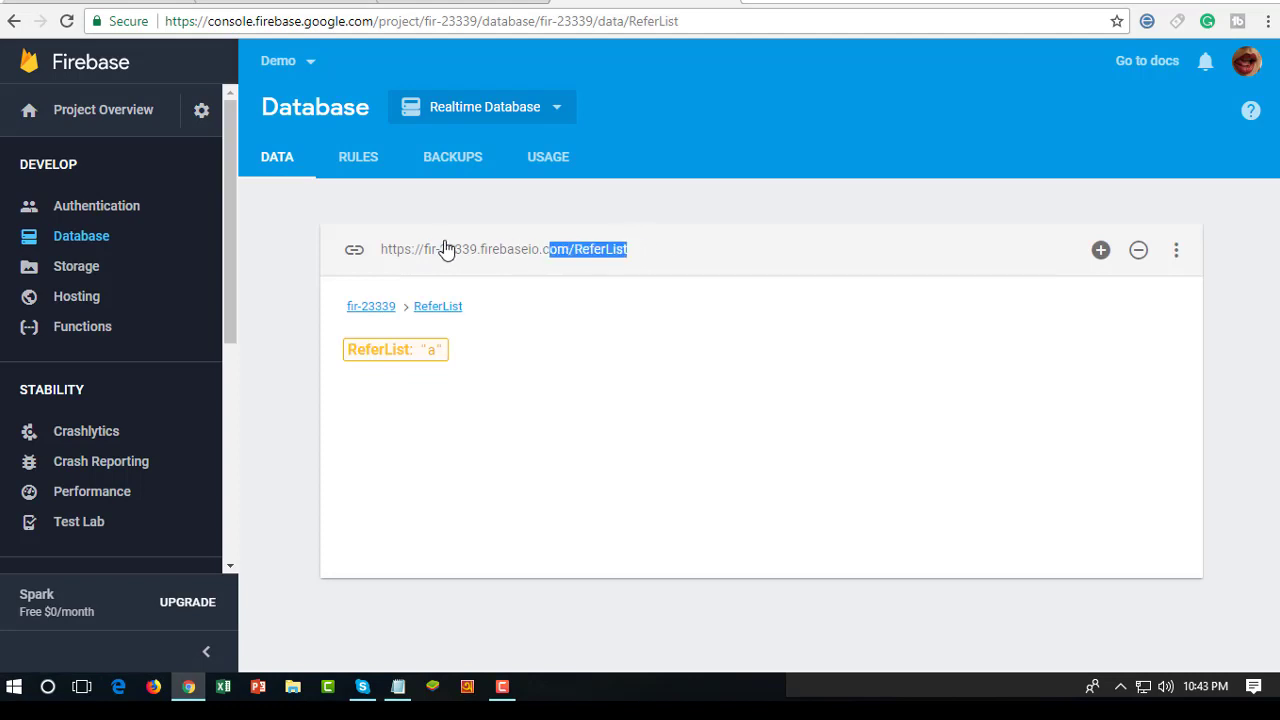
left_click(648, 240)
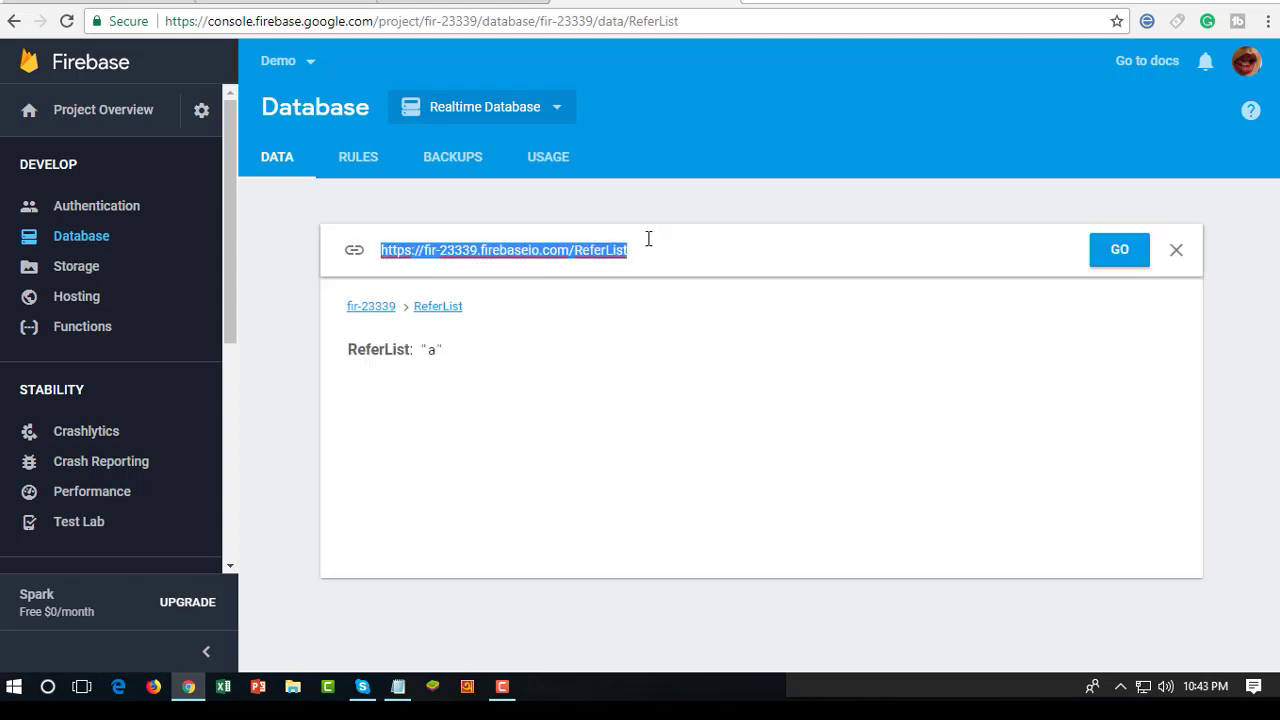
right_click(561, 266)
left_click(577, 296)
- Point Firebase_DB2 at the ReferList URL and set its Firebase Token to the new API key
left_click(337, 5)
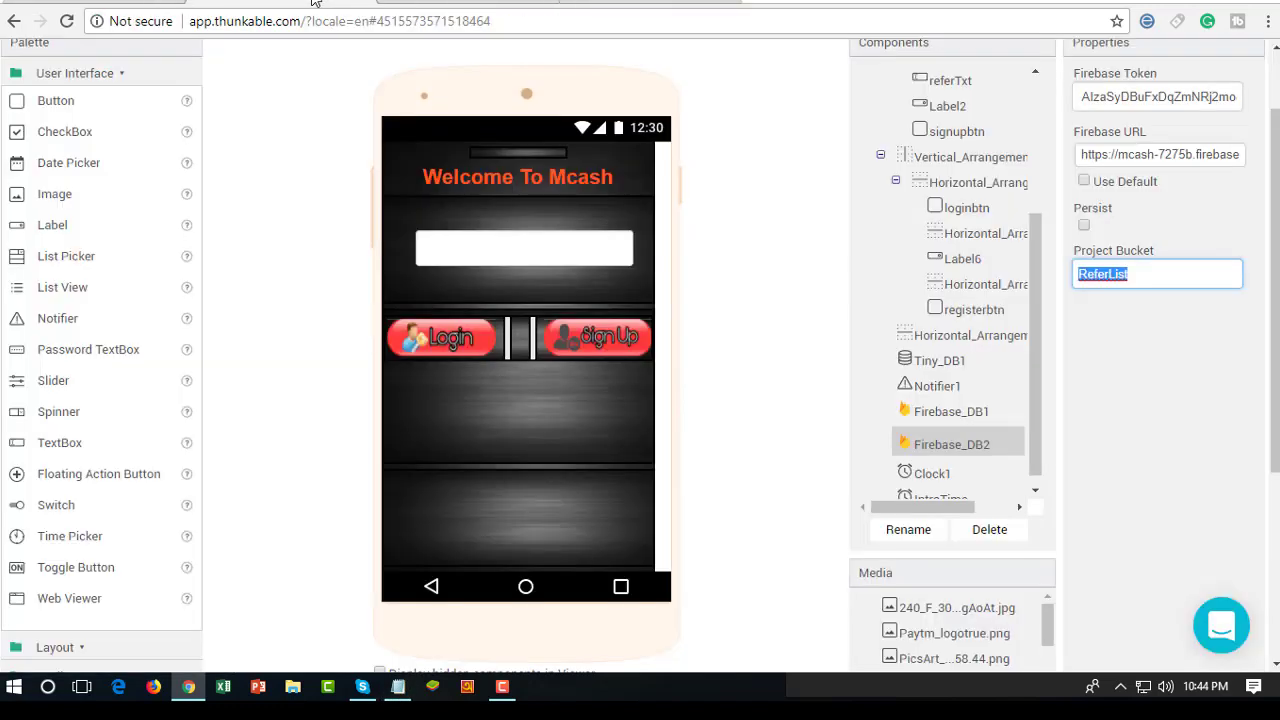
triple_click(1125, 155)
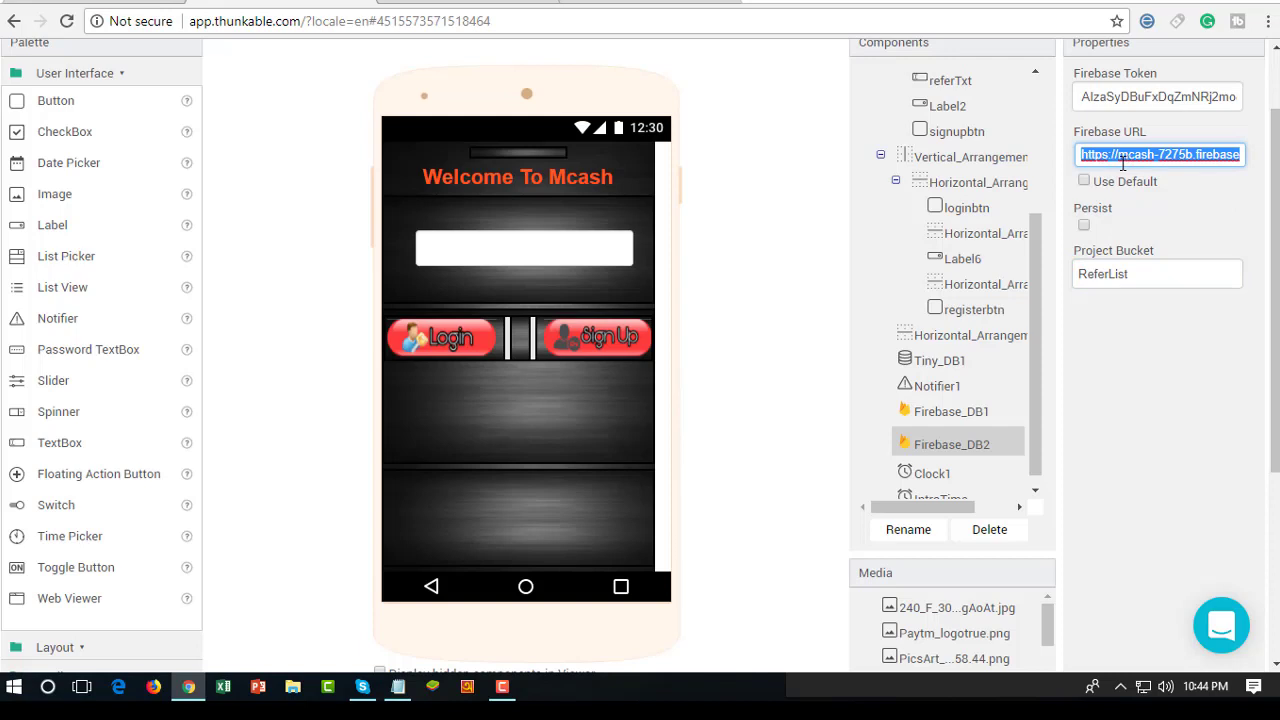
key("ctrl+v")
left_click(1150, 388)
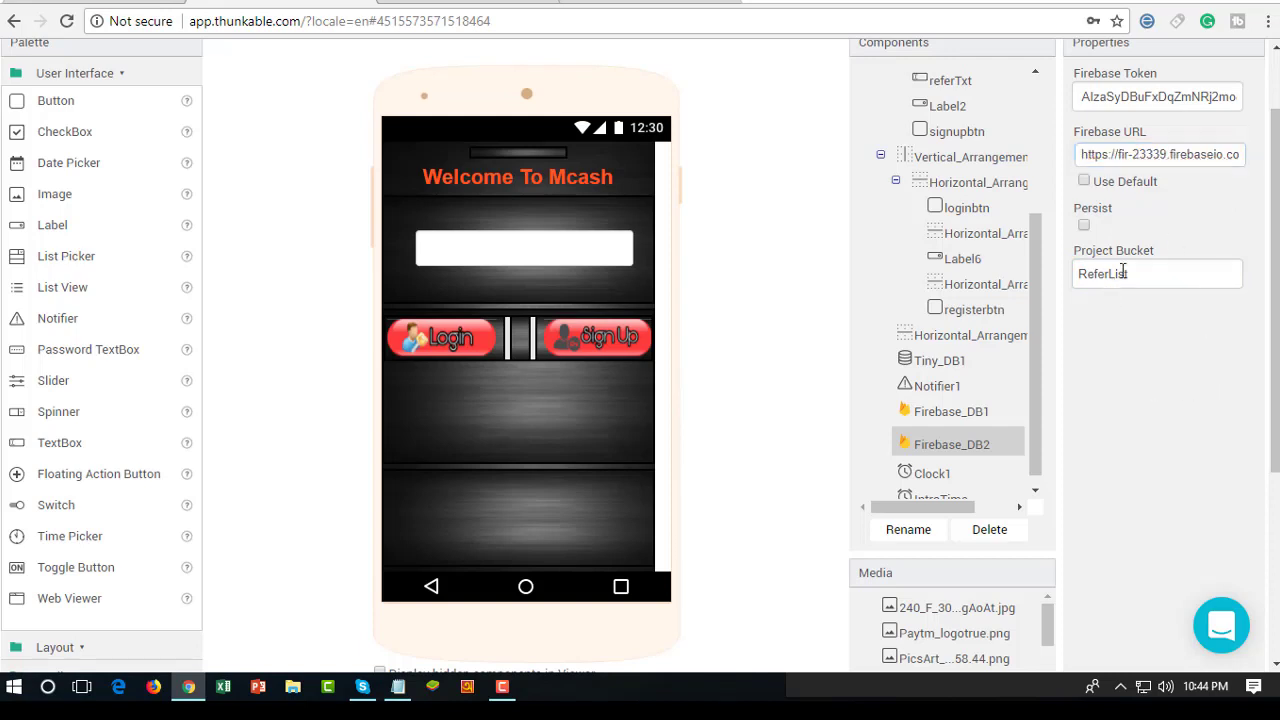
double_click(1161, 96)
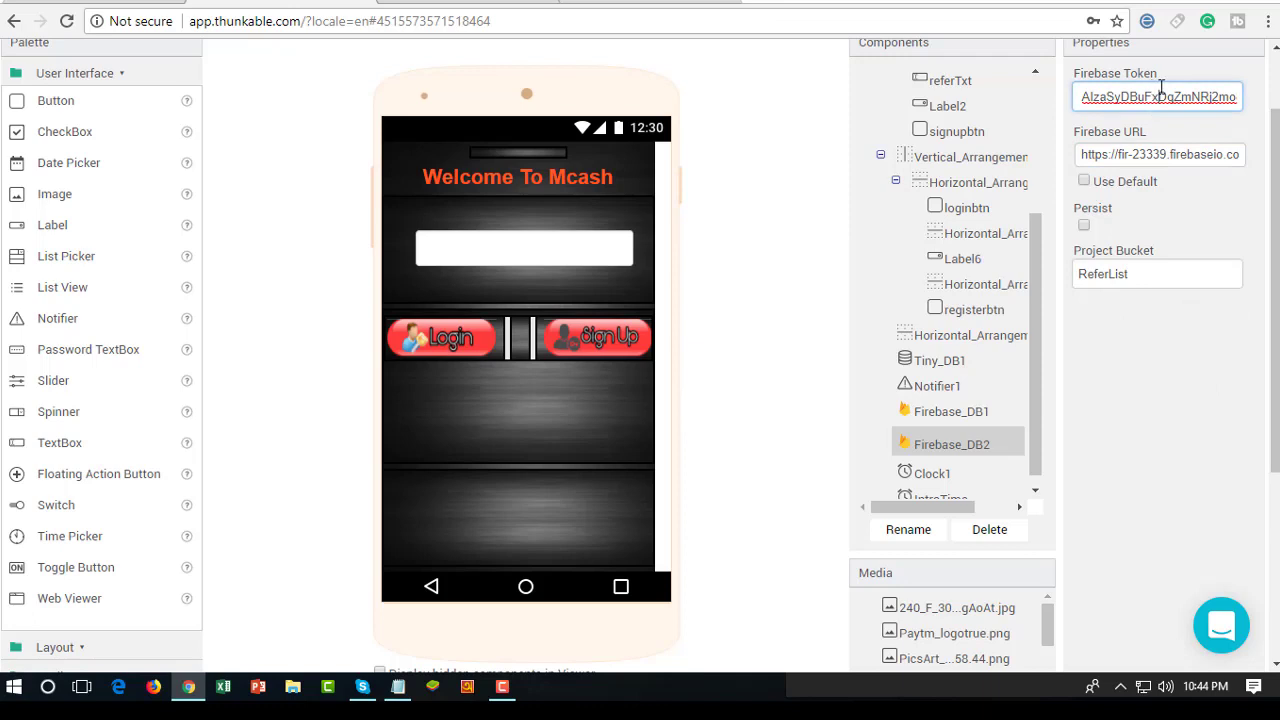
left_click(396, 688)
key("ctrl+a")
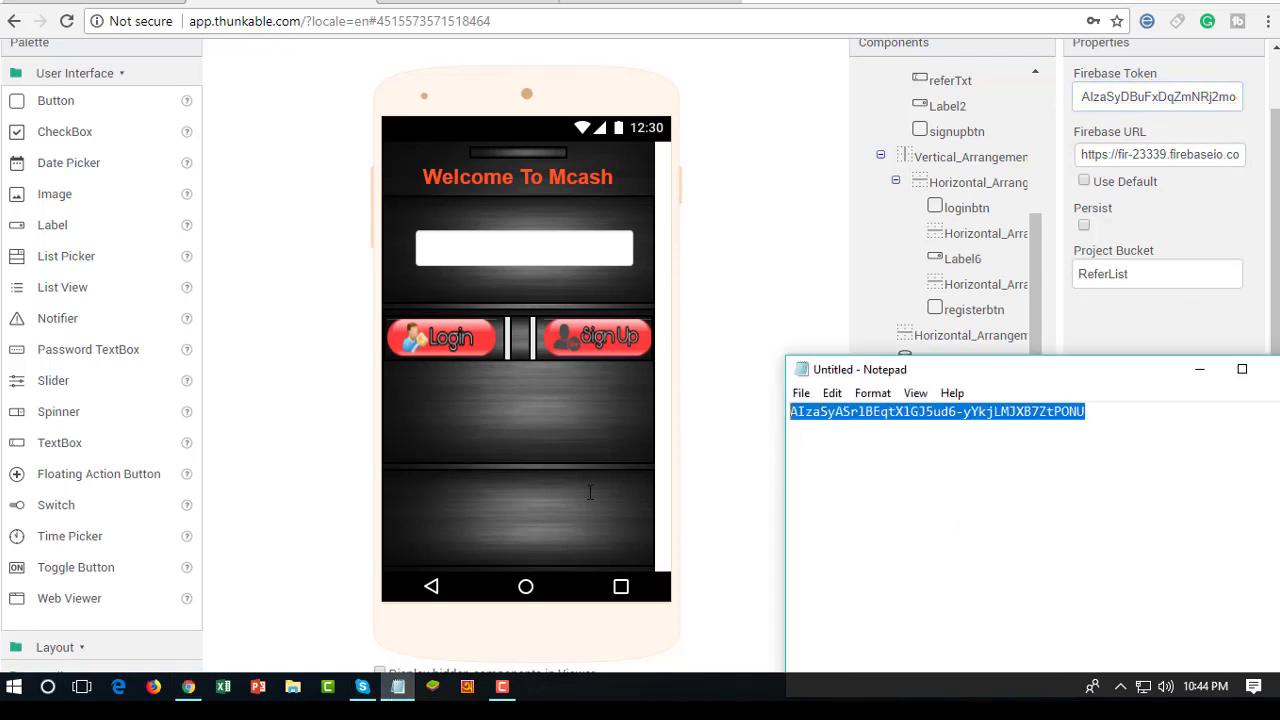
left_click(1138, 96)
key("ctrl+a")
key("ctrl+v")
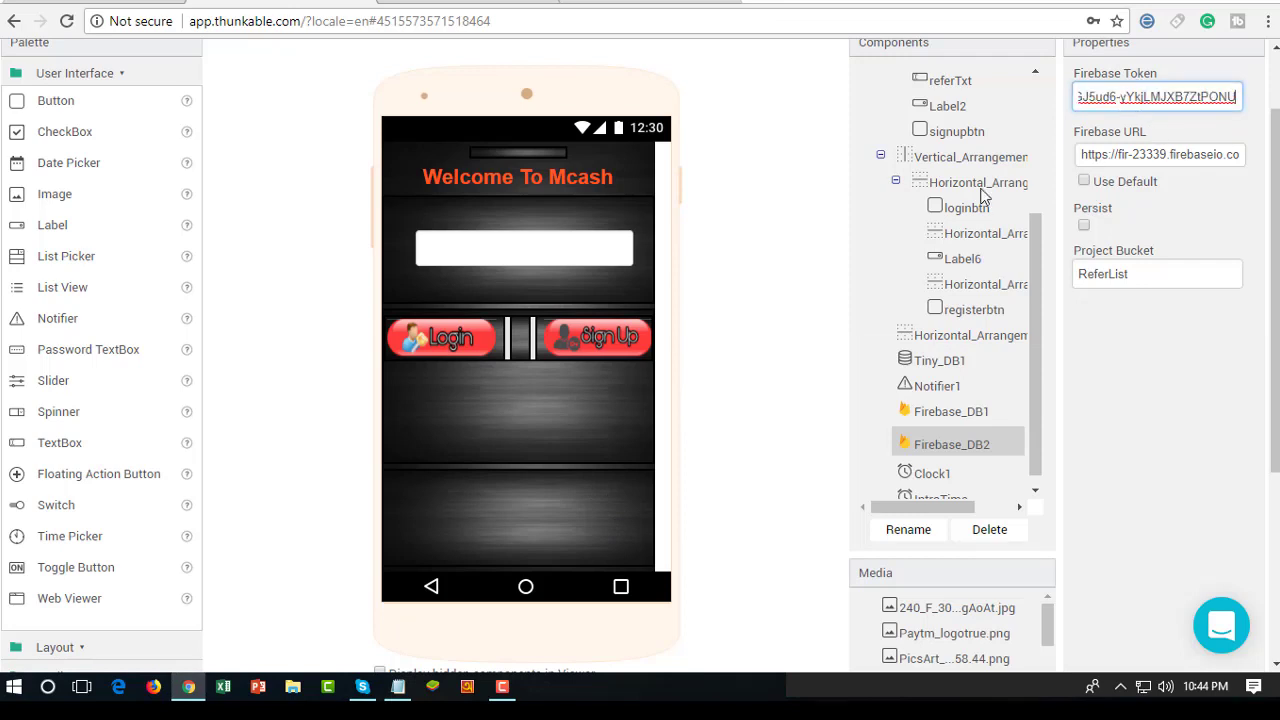
key("Return")
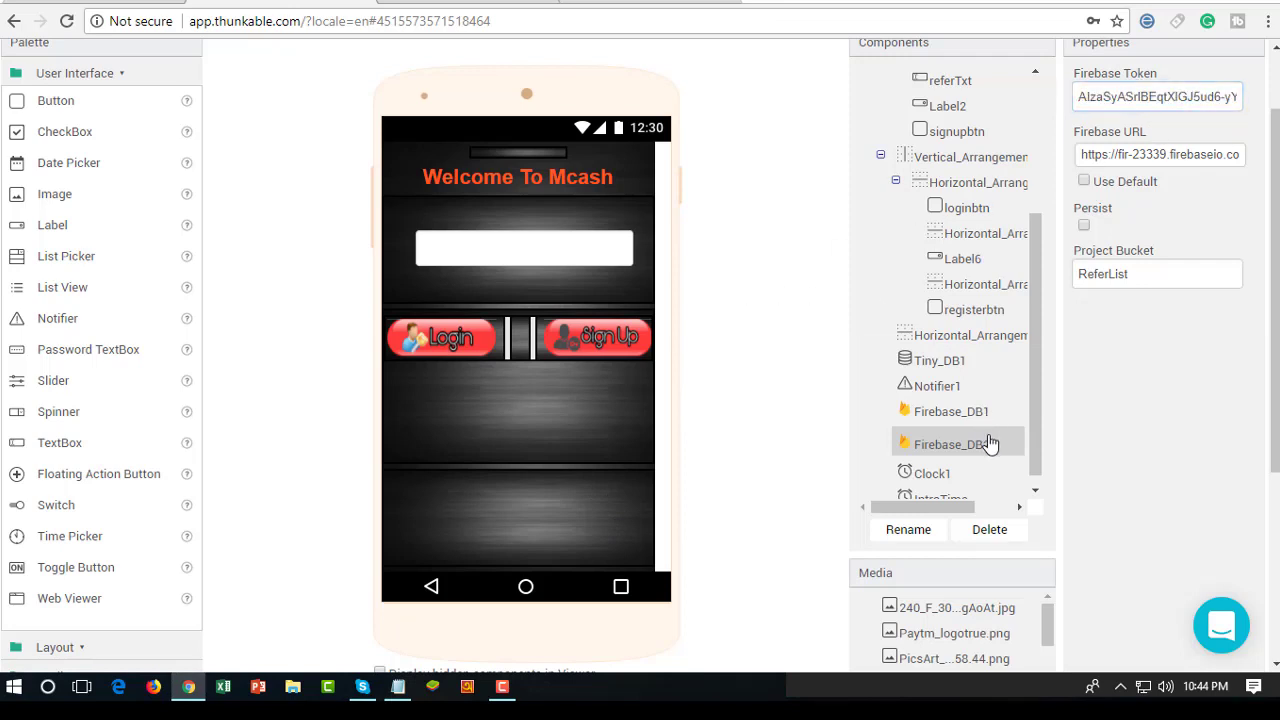
- Give Firebase_DB1 the new API key as its token and copy its Register bucket name
left_click(978, 415)
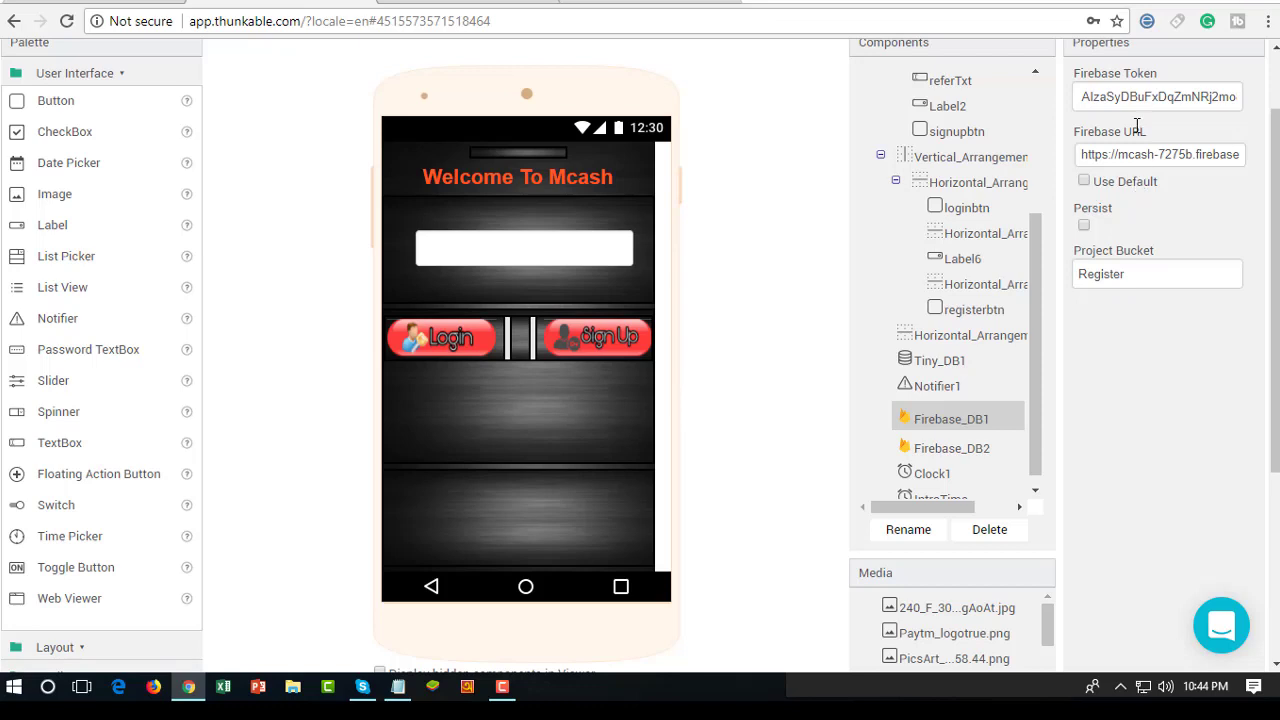
left_click(1147, 97)
double_click(1147, 97)
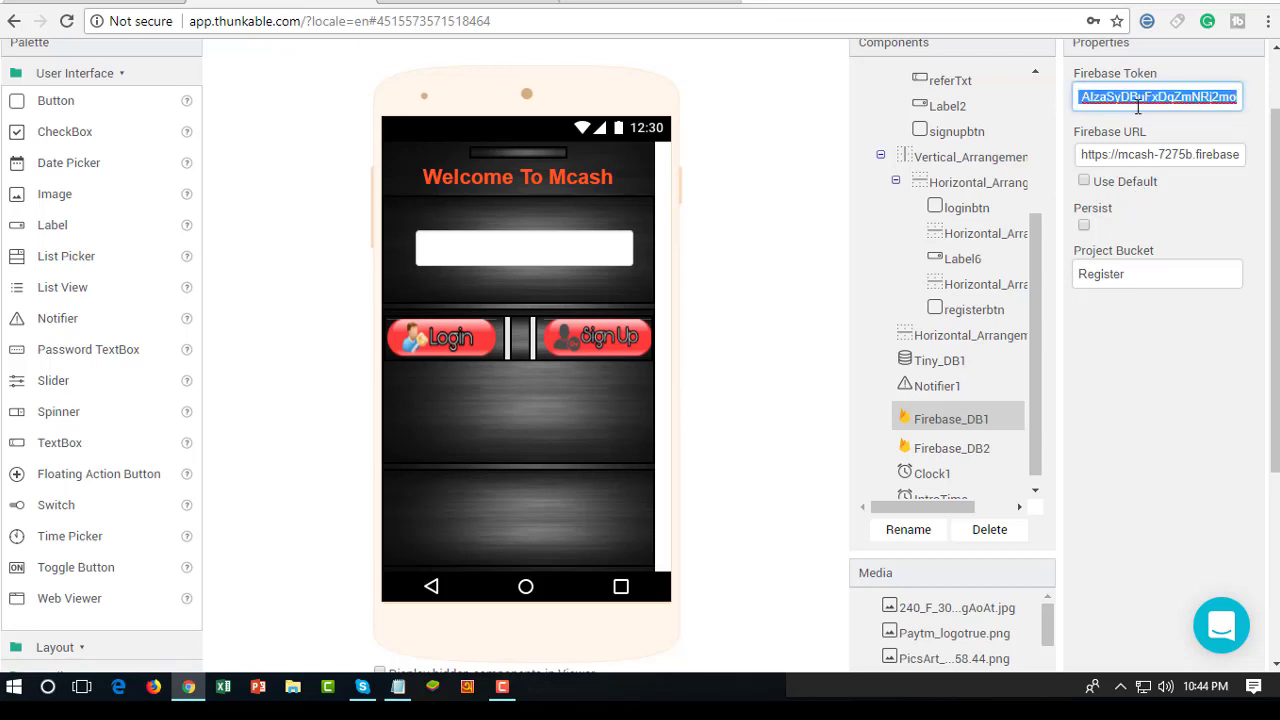
key("ctrl+v")
key("Return")
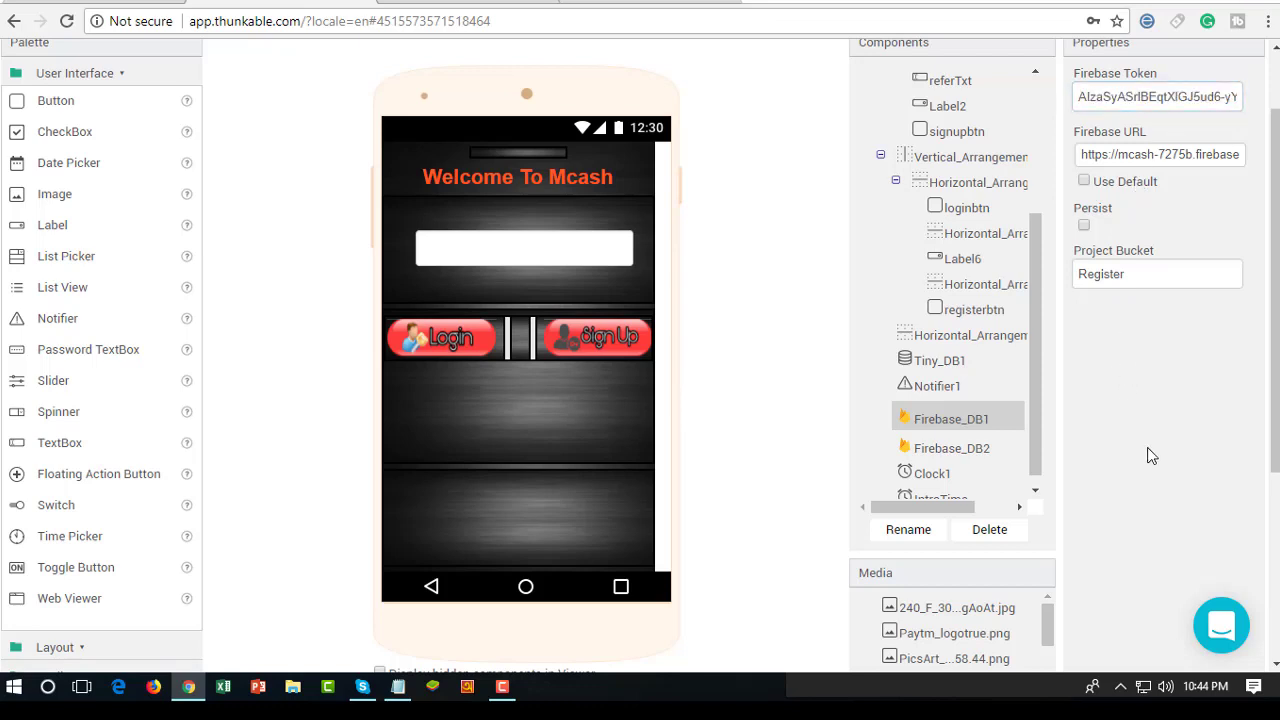
double_click(1147, 280)
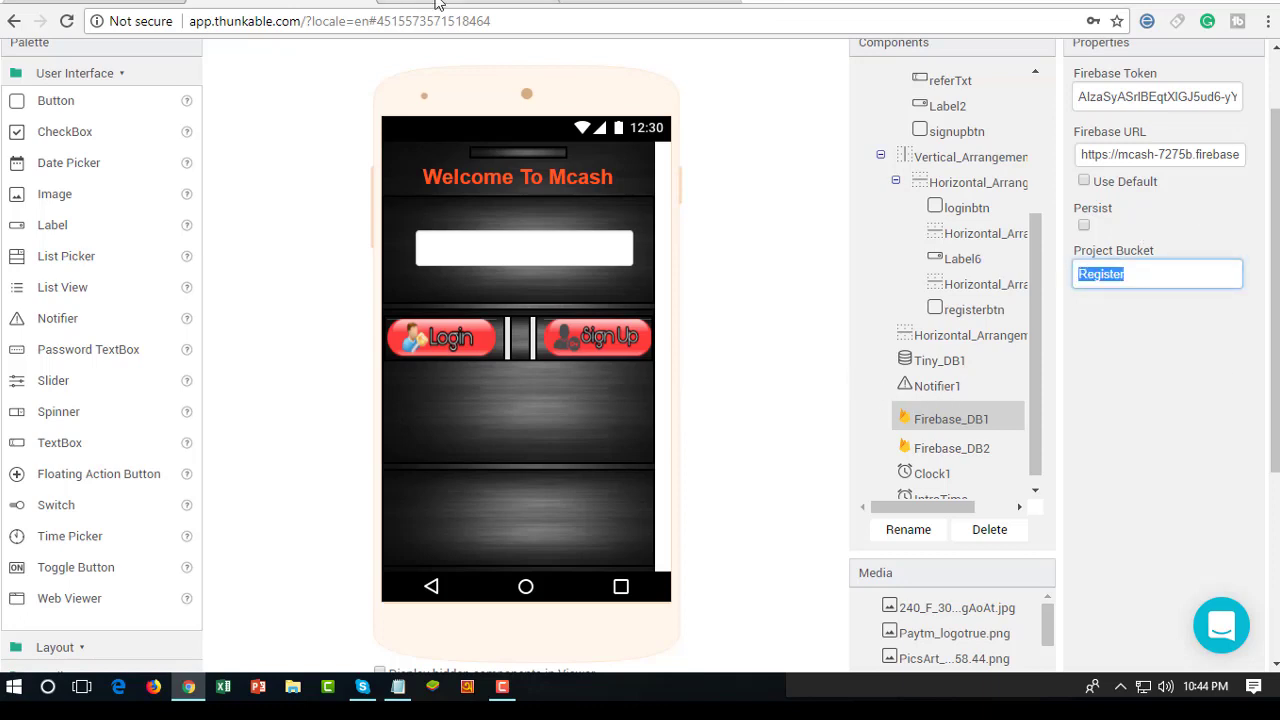
left_click(699, 10)
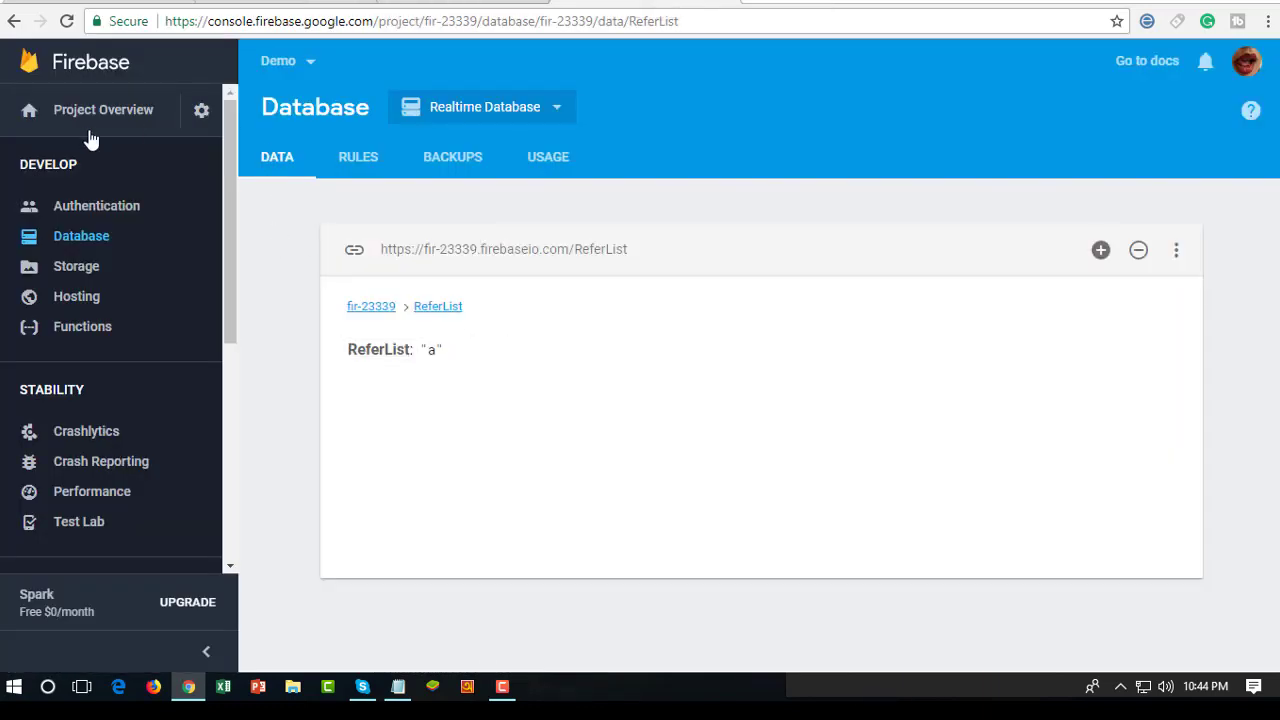
- Add a Register child with value 'b' under the fir-23339 root
left_click(14, 21)
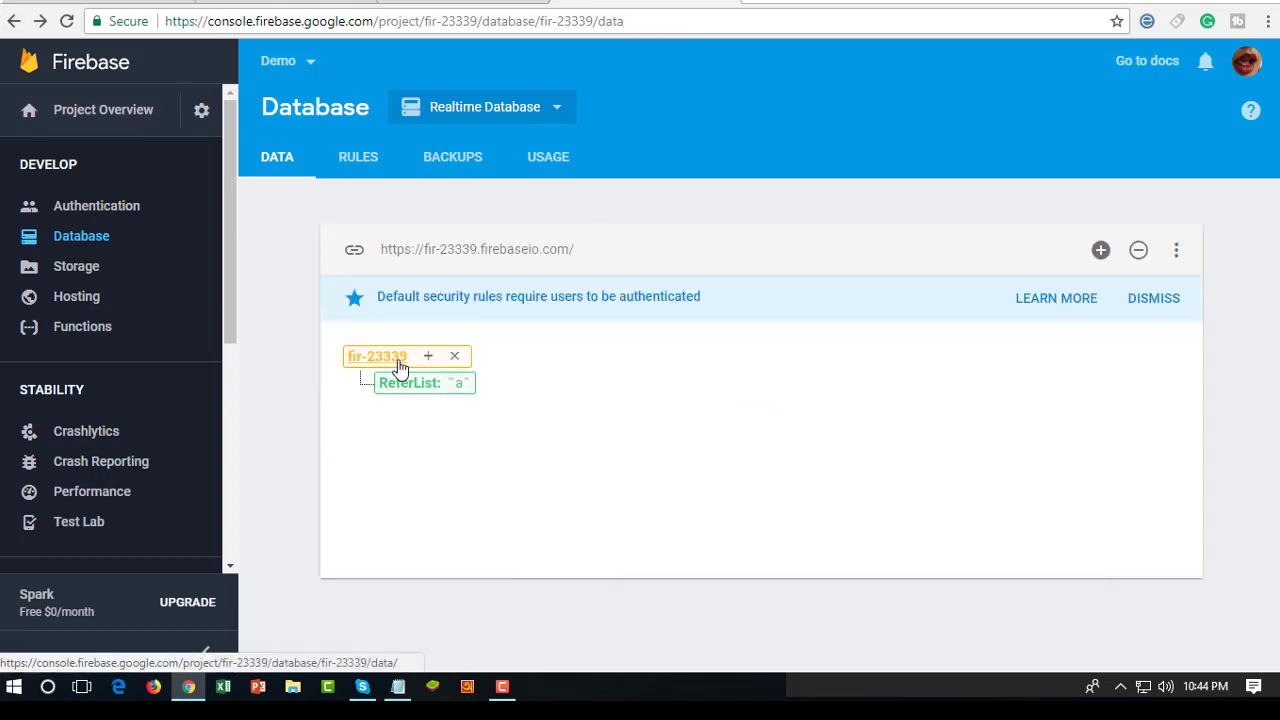
left_click(428, 356)
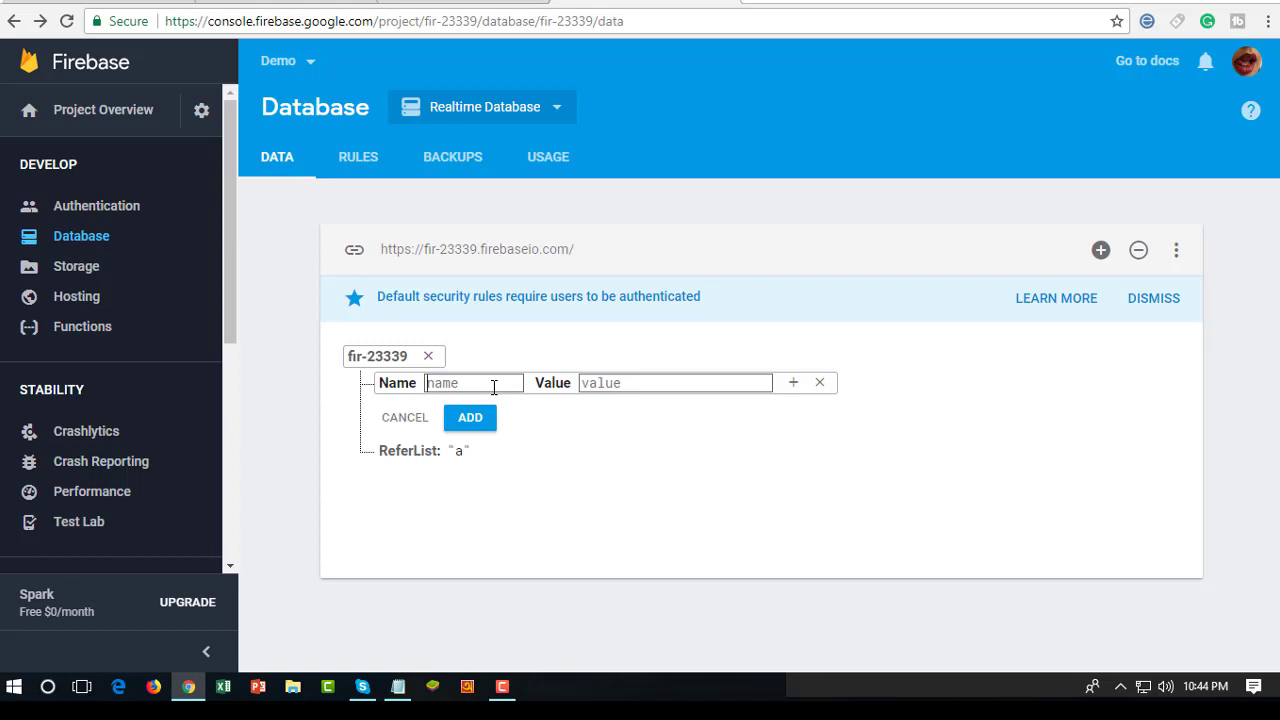
type("Register")
left_click(635, 383)
type("nb")
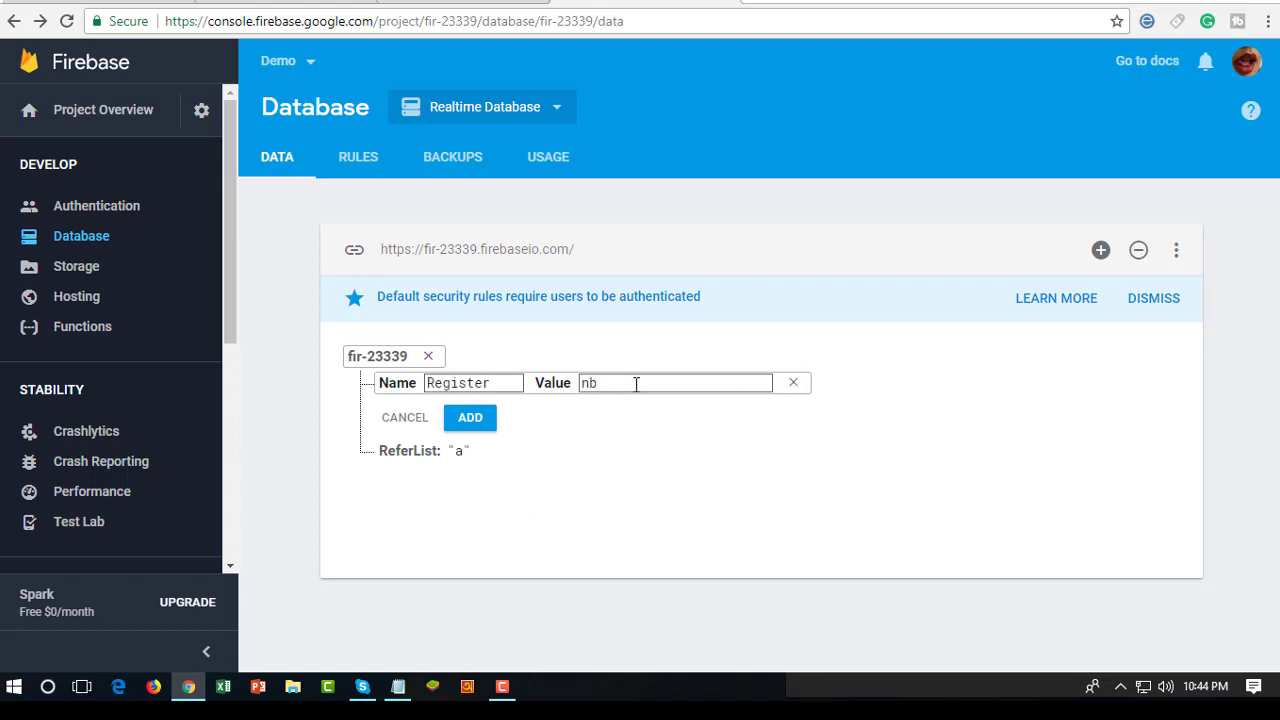
key("BackSpace")
key("BackSpace")
type("b")
left_click(483, 423)
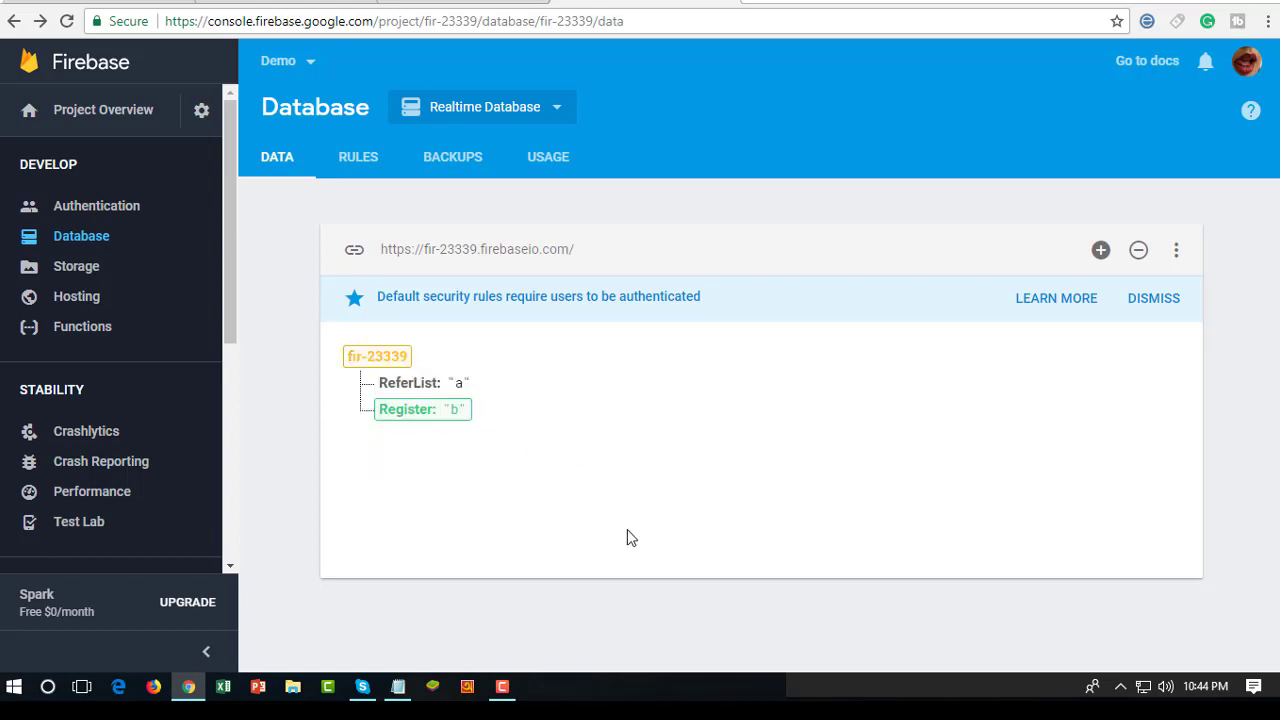
- Copy the Register node's database URL
left_click(416, 410)
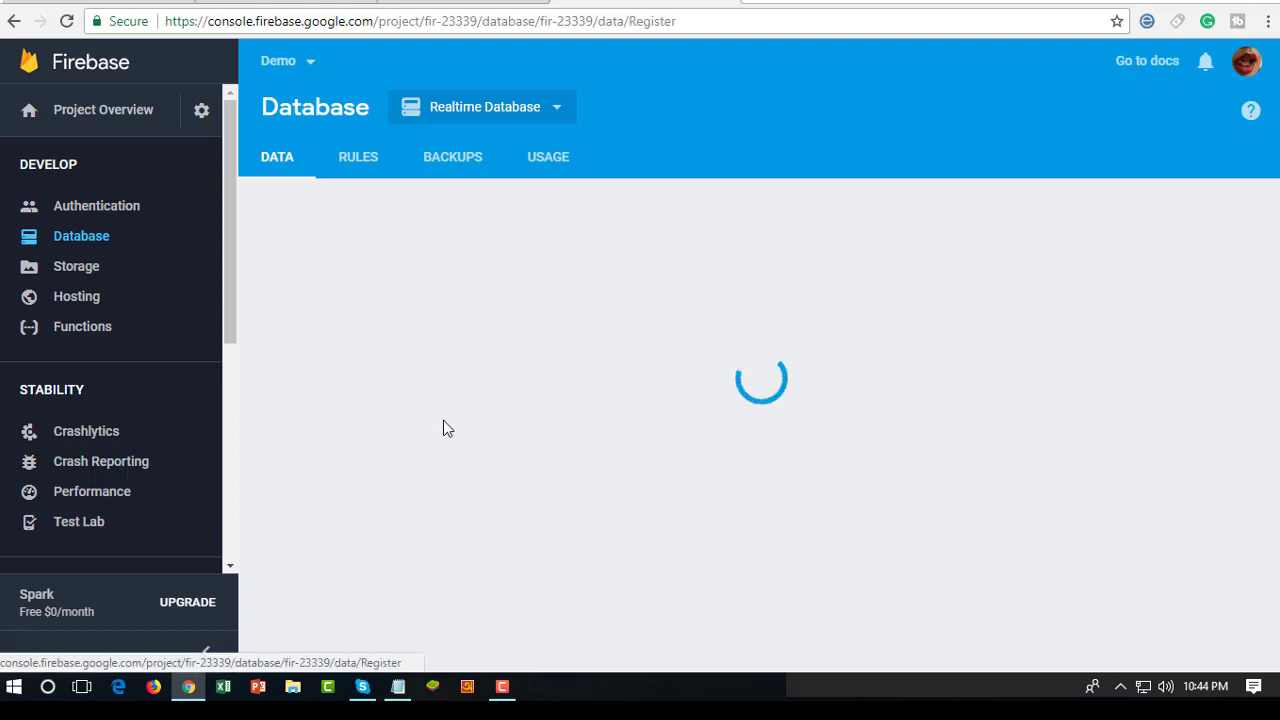
left_click(597, 249)
right_click(597, 249)
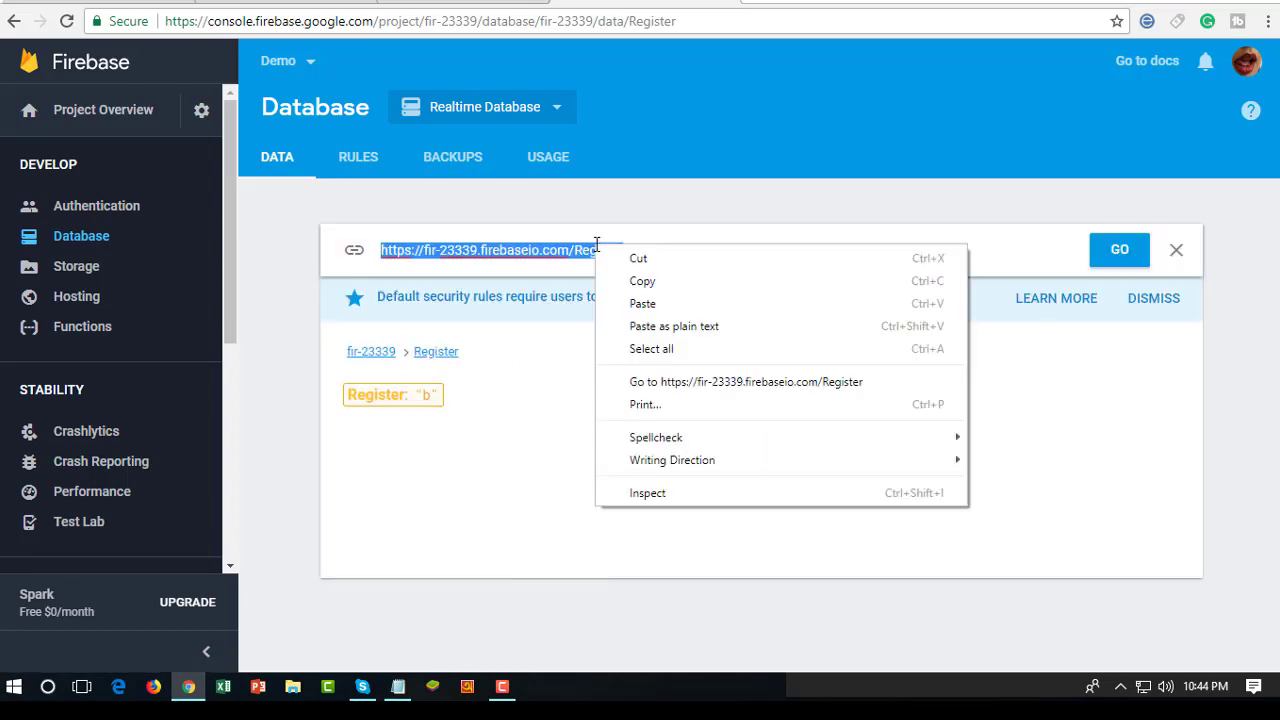
left_click(640, 280)
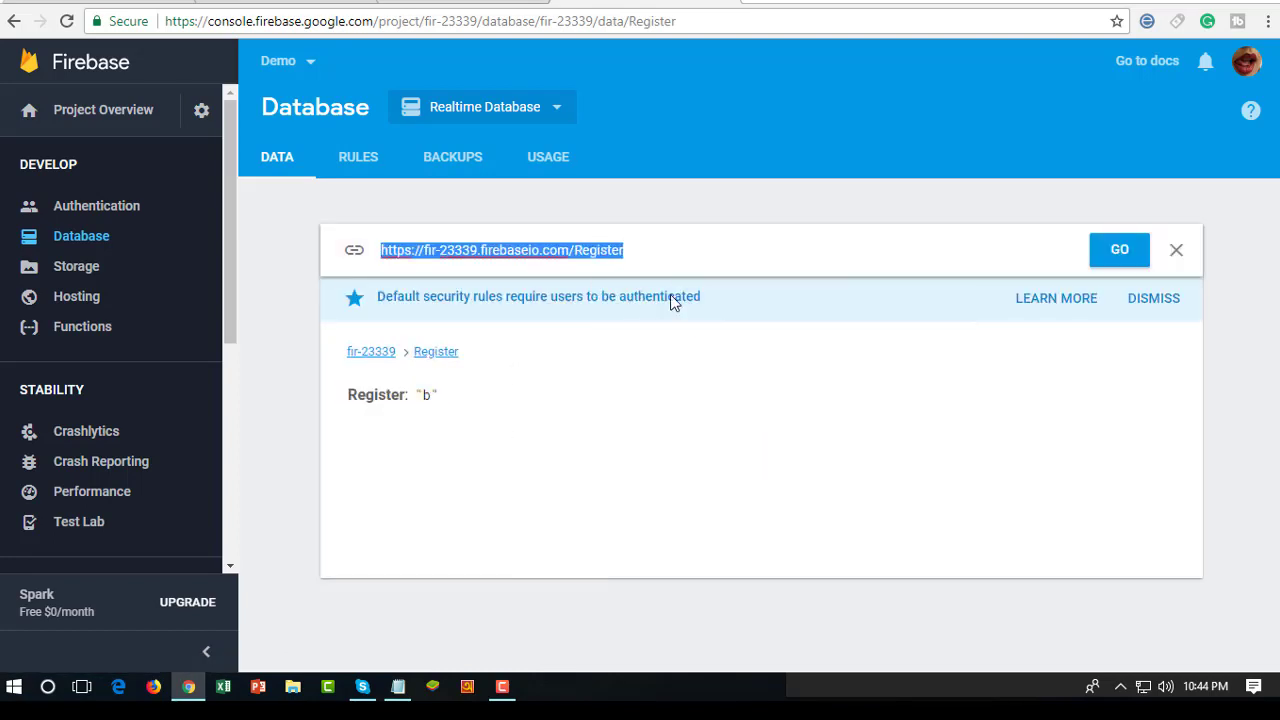
left_click(285, 0)
triple_click(1130, 154)
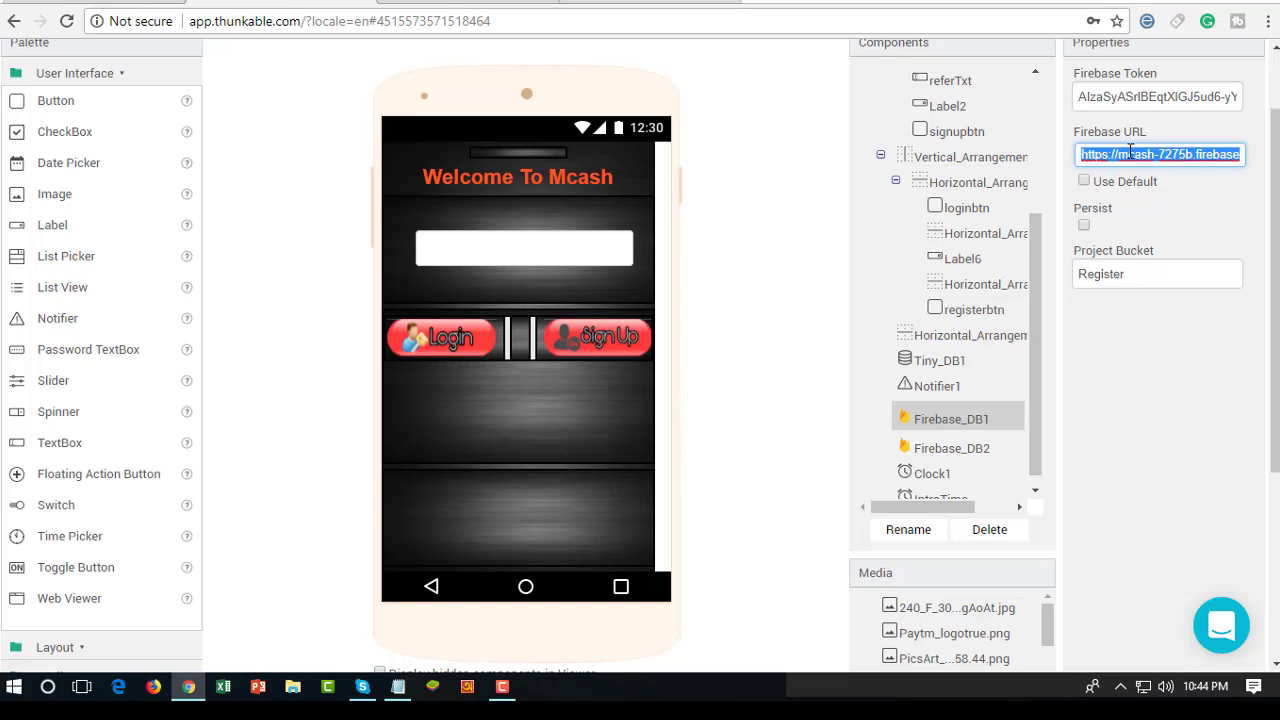
- Replace Firebase_DB1's Firebase URL with the copied fir-23339 Register node URL
key("ctrl+v")
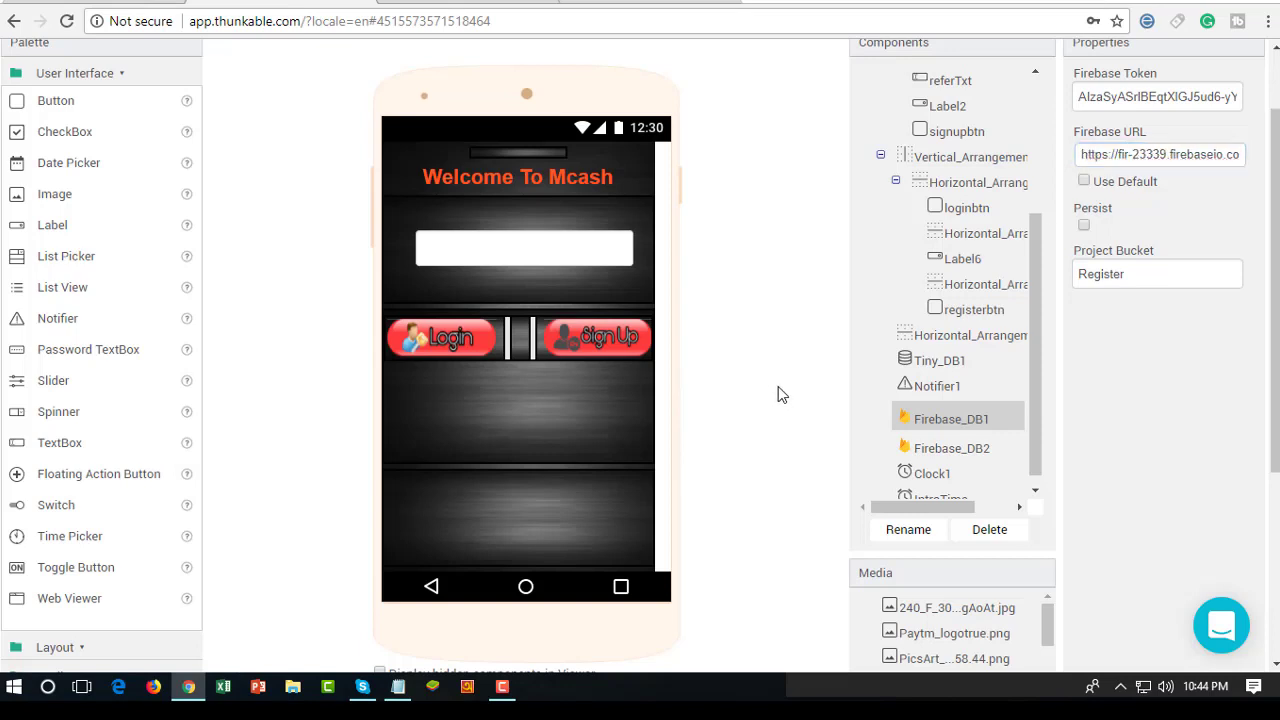
scroll(840, 392, "up", 1)
scroll(900, 391, "up", 2)
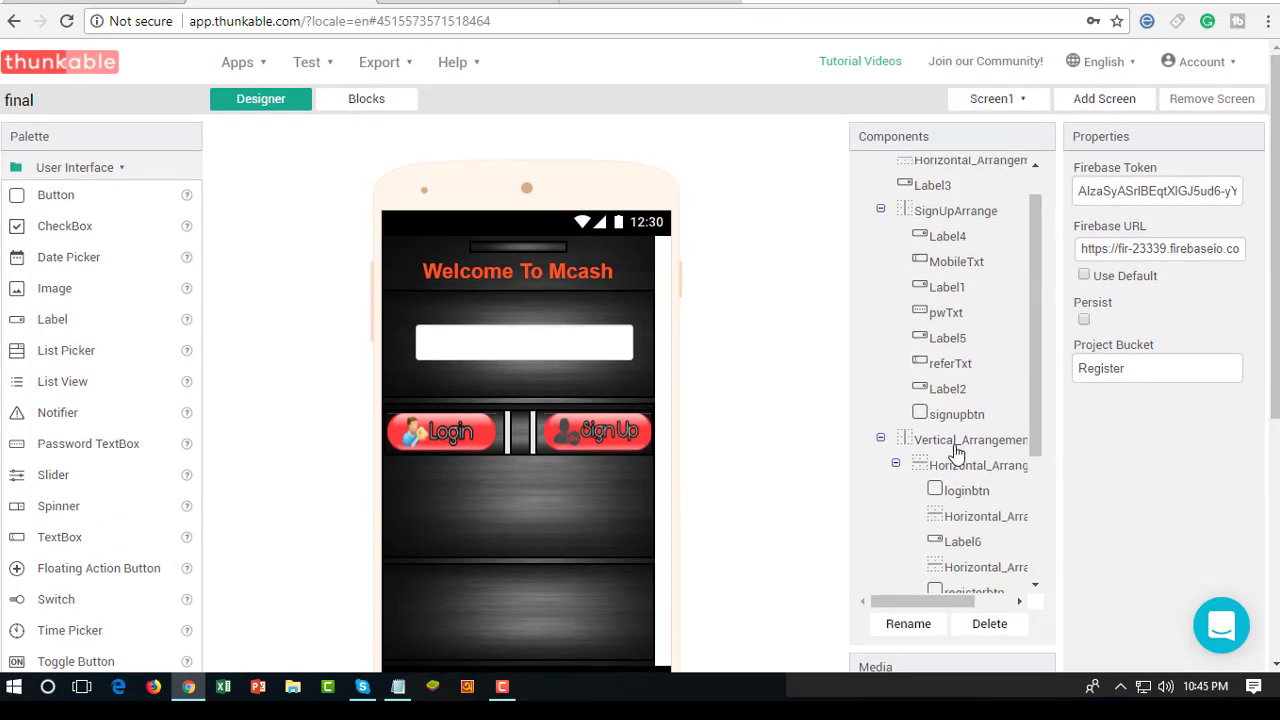
scroll(965, 462, "down", 2)
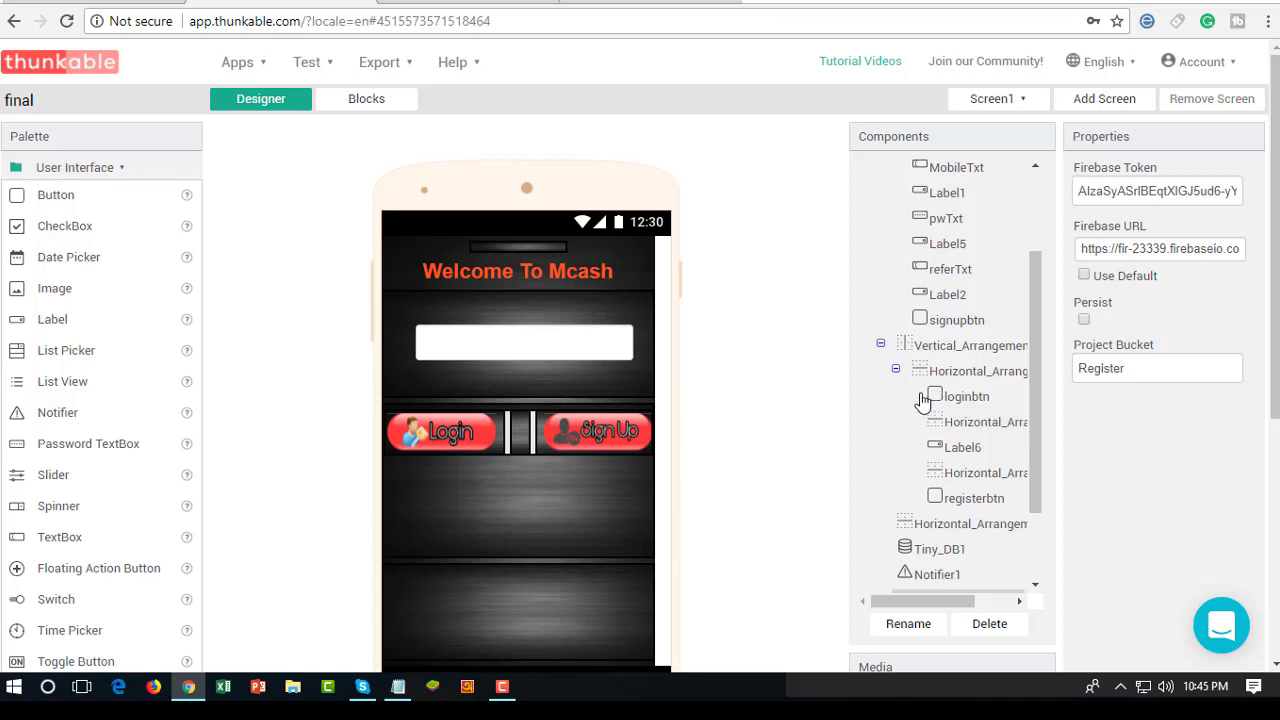
- Switch to the home screen and select its Firebase_DB1 component
left_click(995, 98)
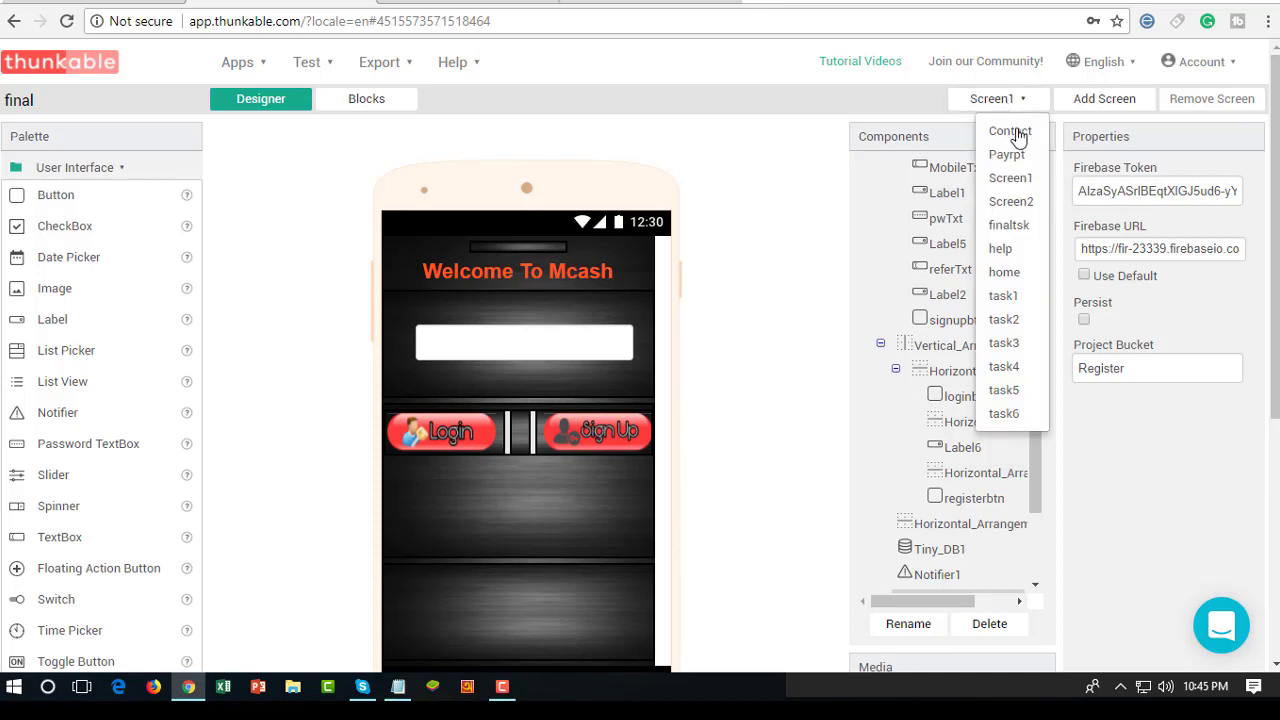
left_click(1012, 272)
scroll(1005, 340, "down", 8)
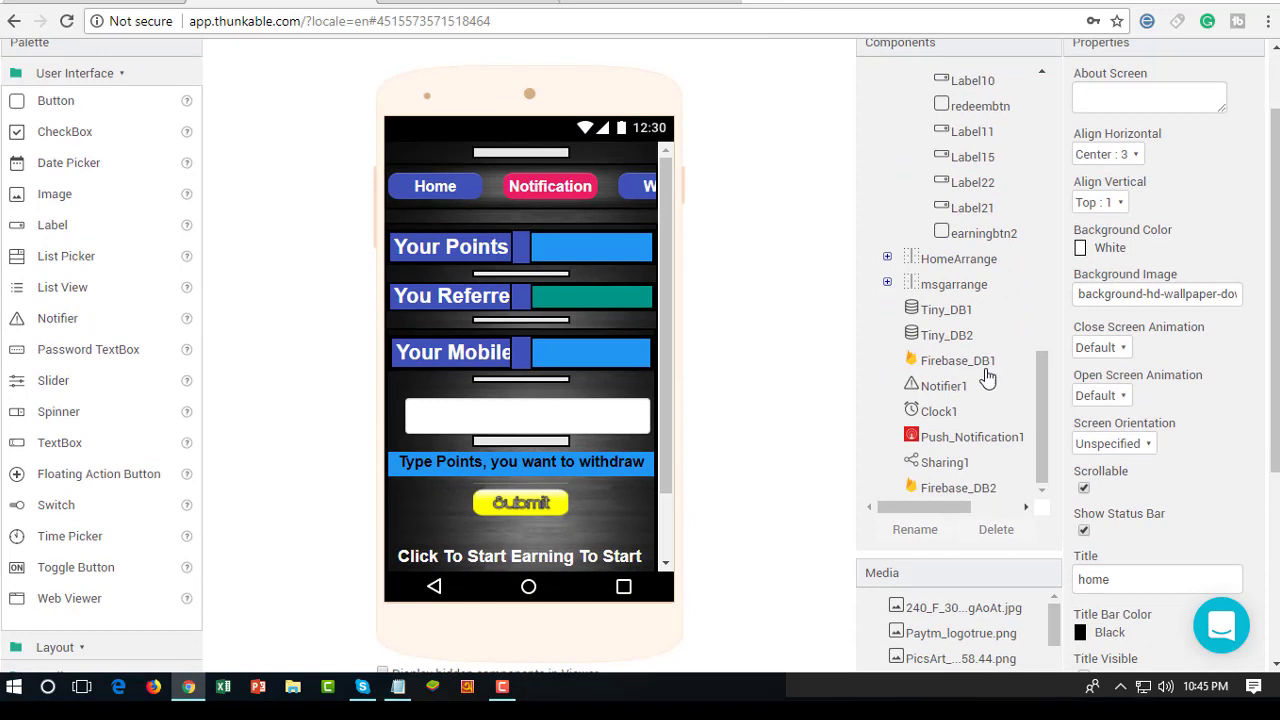
left_click(982, 370)
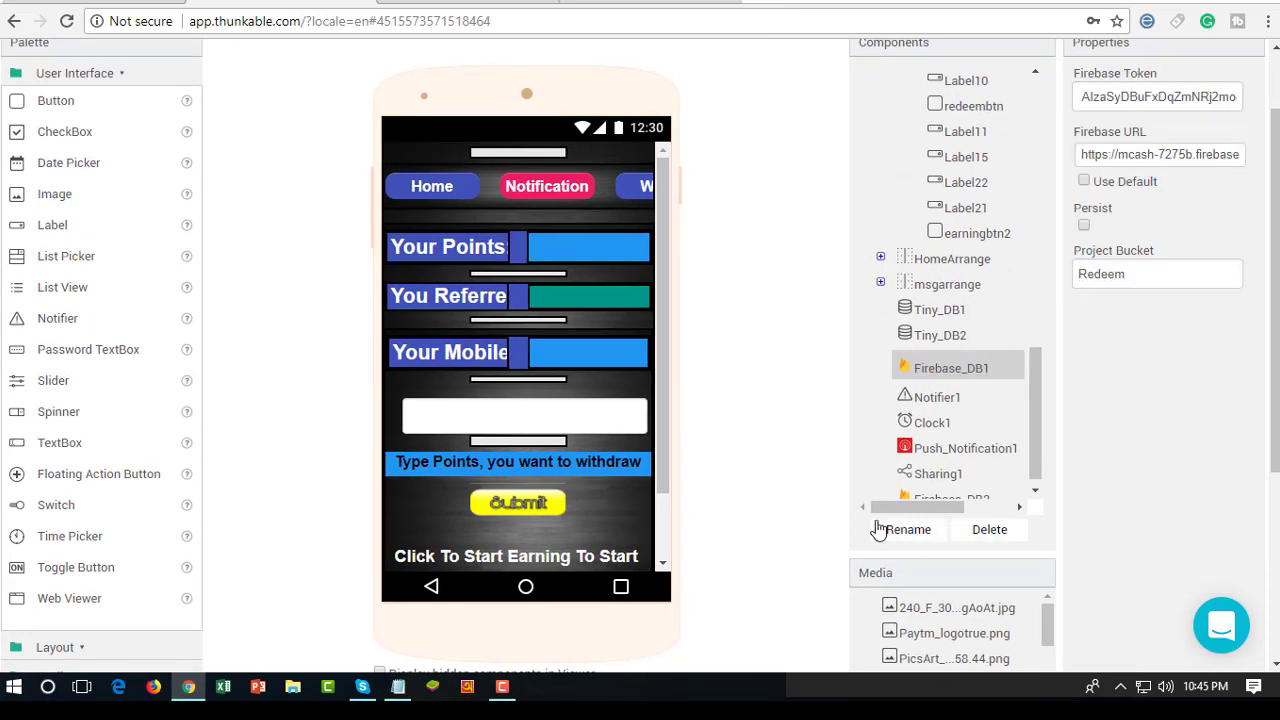
- Copy the new project's key from Notepad into Firebase_DB1's Firebase Token
left_click(398, 686)
right_click(905, 411)
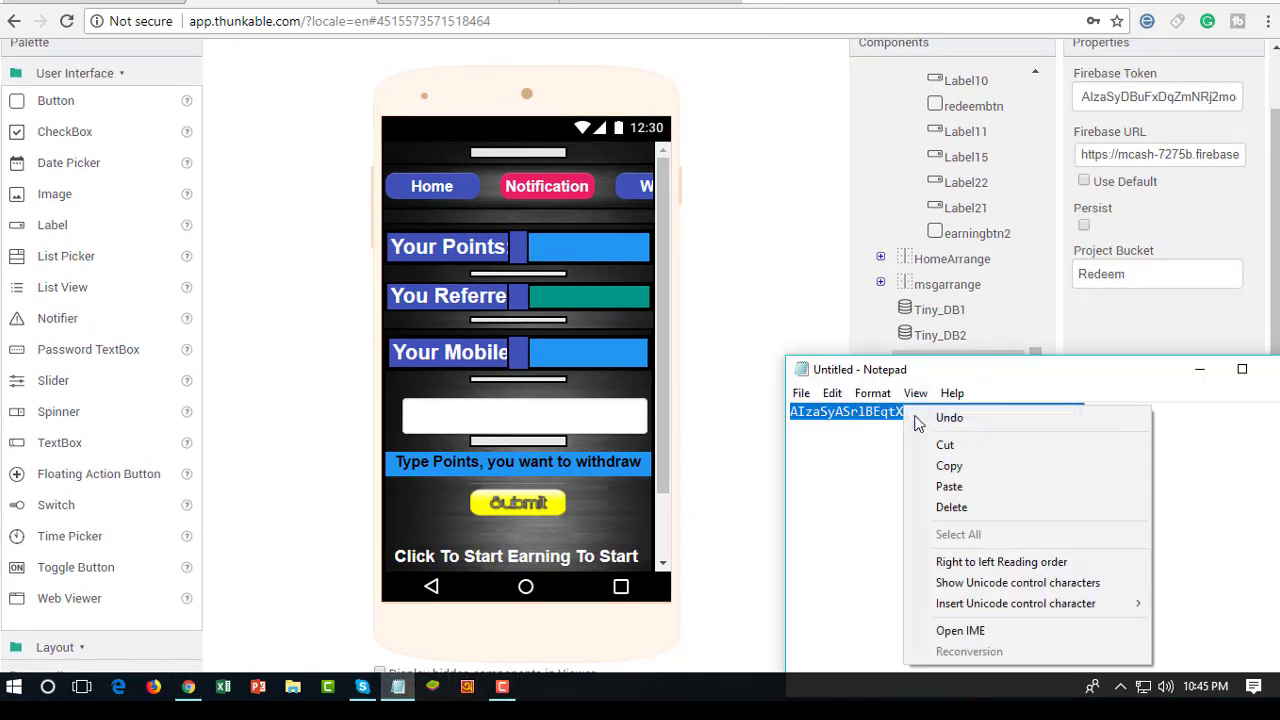
left_click(974, 466)
left_click(1148, 90)
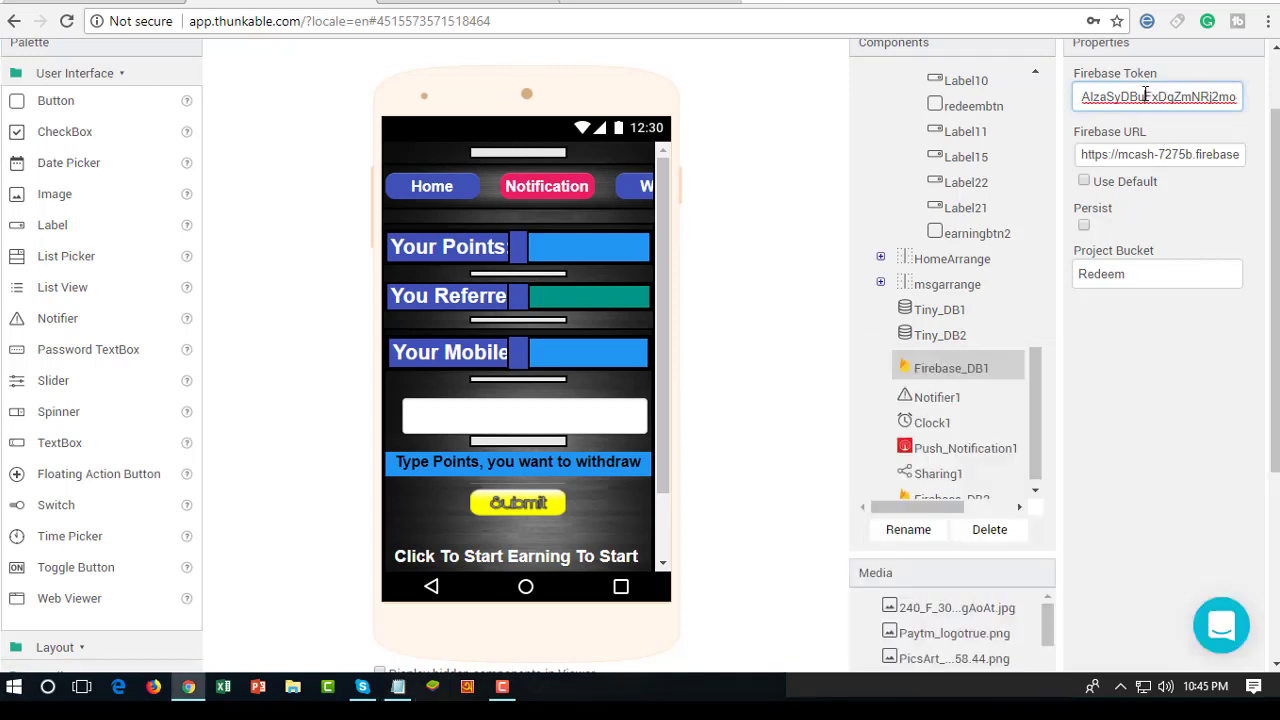
double_click(1128, 100)
key("ctrl+v")
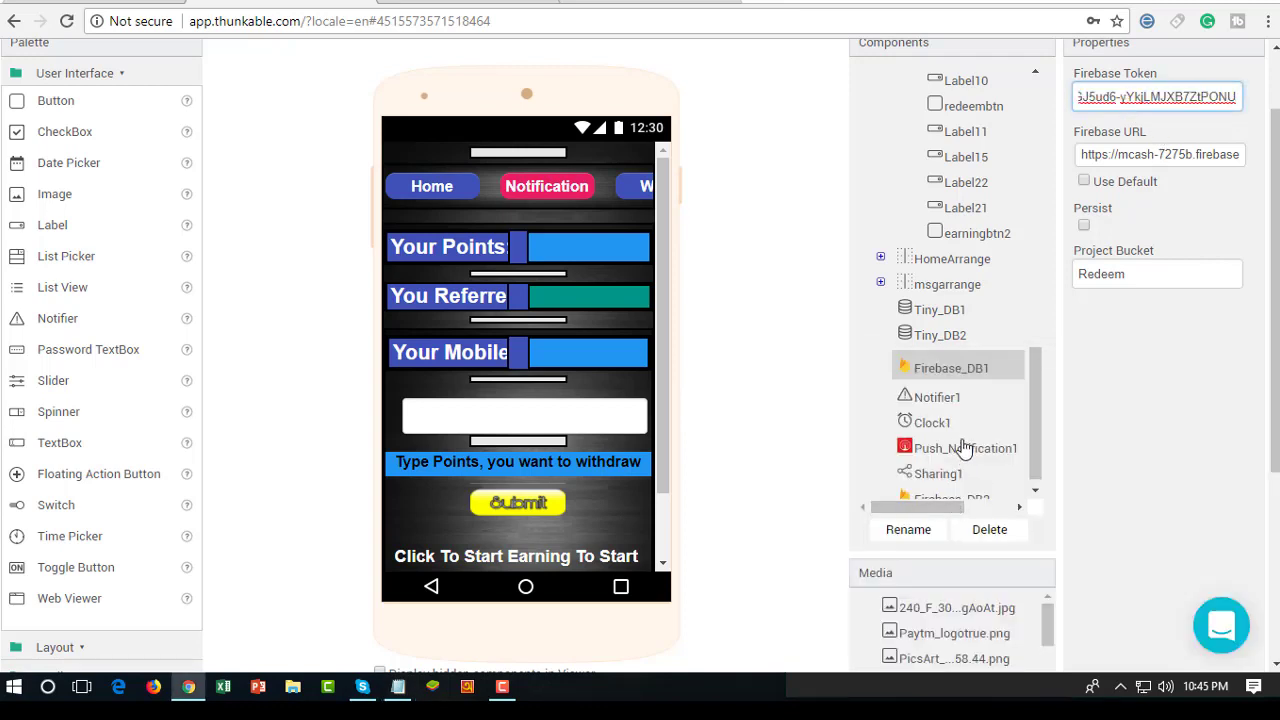
- Select Firebase_DB2's old token, then recheck Firebase_DB1's Redeem bucket name
scroll(968, 430, "down", 1)
left_click(980, 490)
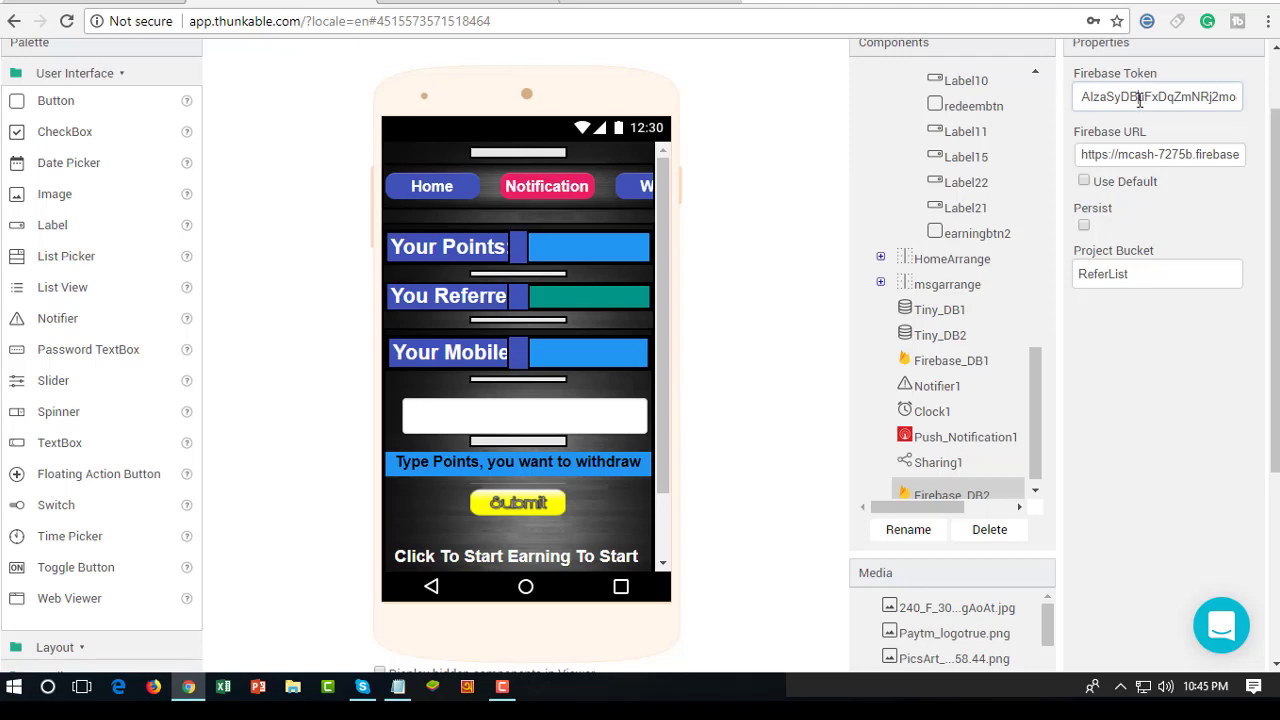
double_click(1139, 100)
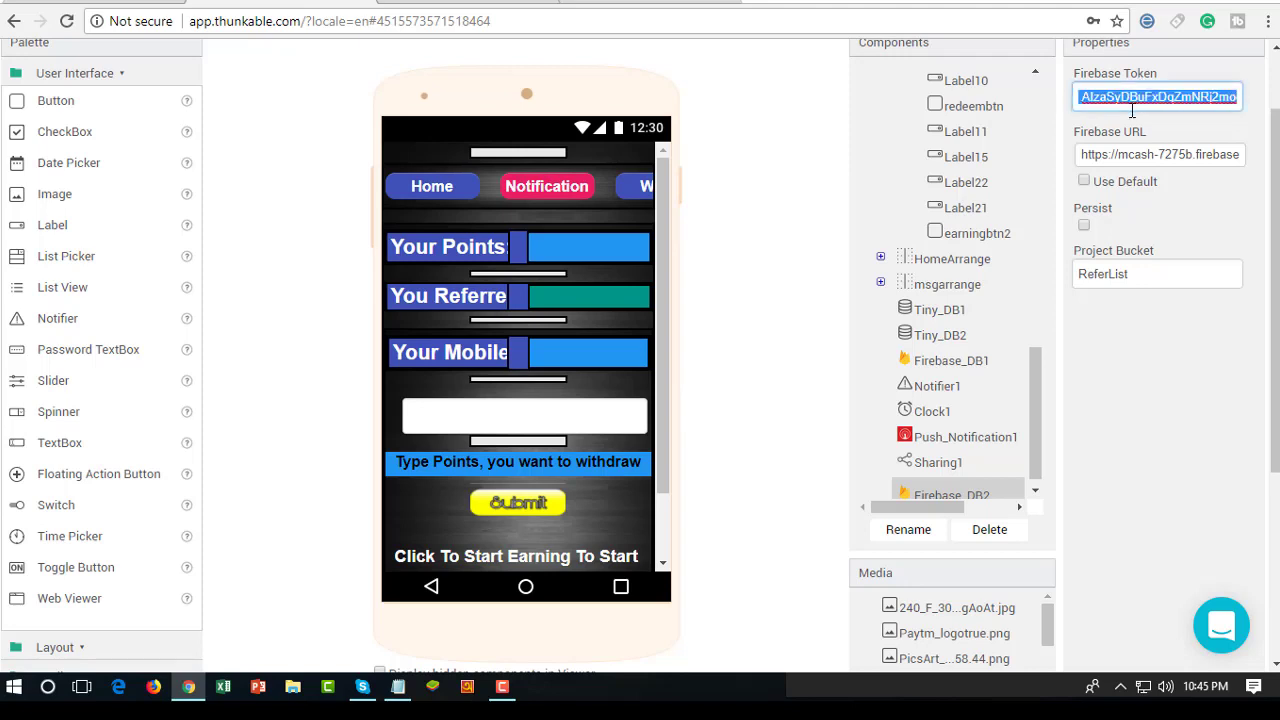
left_click(960, 361)
left_click(1138, 281)
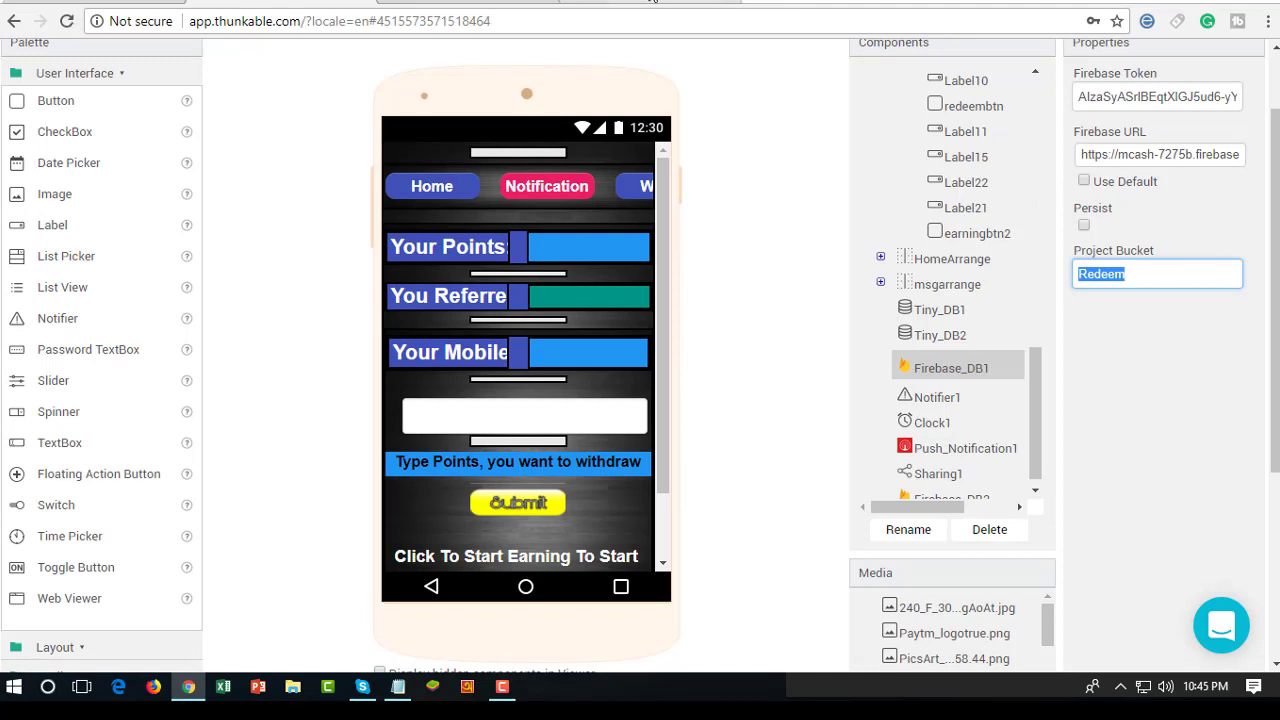
left_click(652, 3)
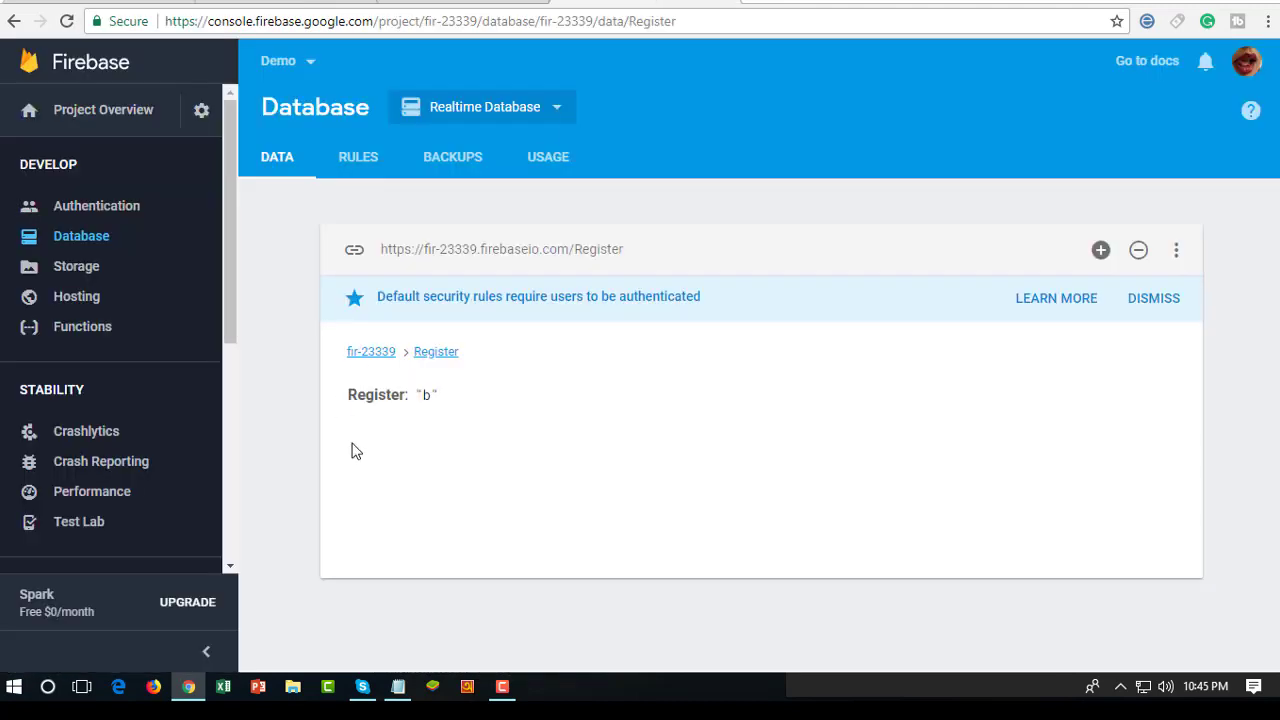
- Return to the fir-23339 database root and start a new child entry under it
left_click(12, 22)
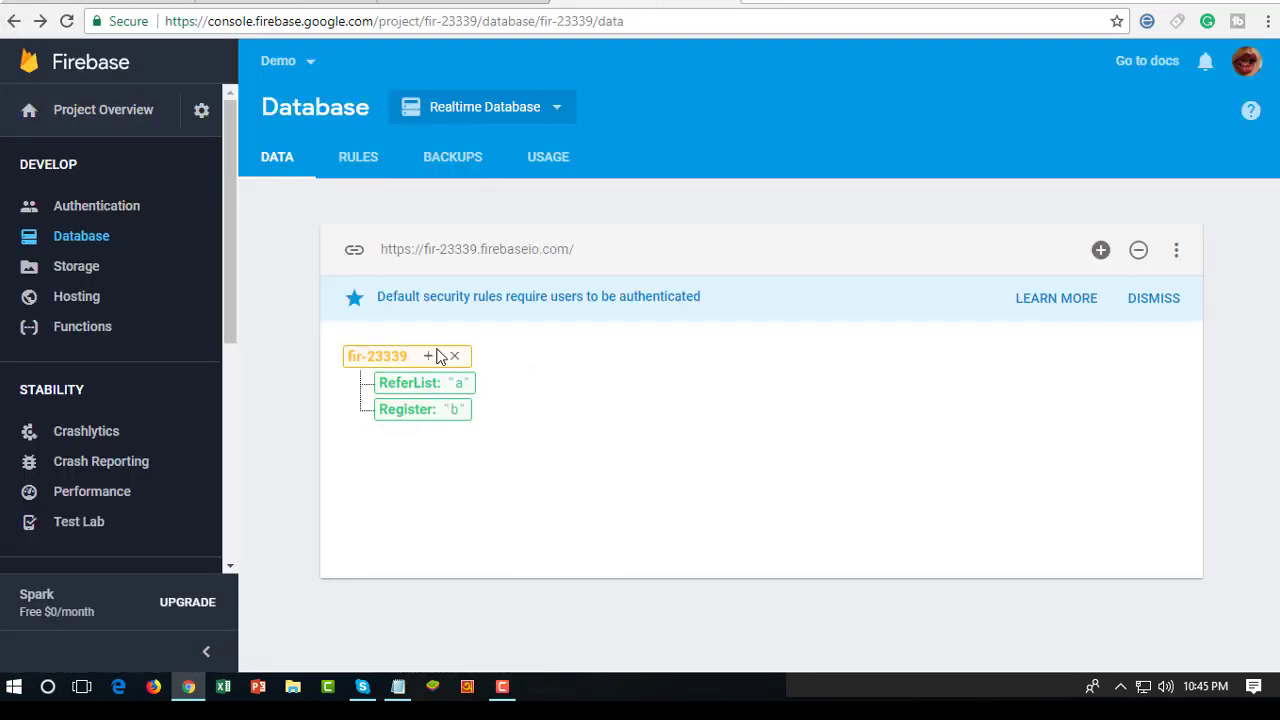
left_click(374, 358)
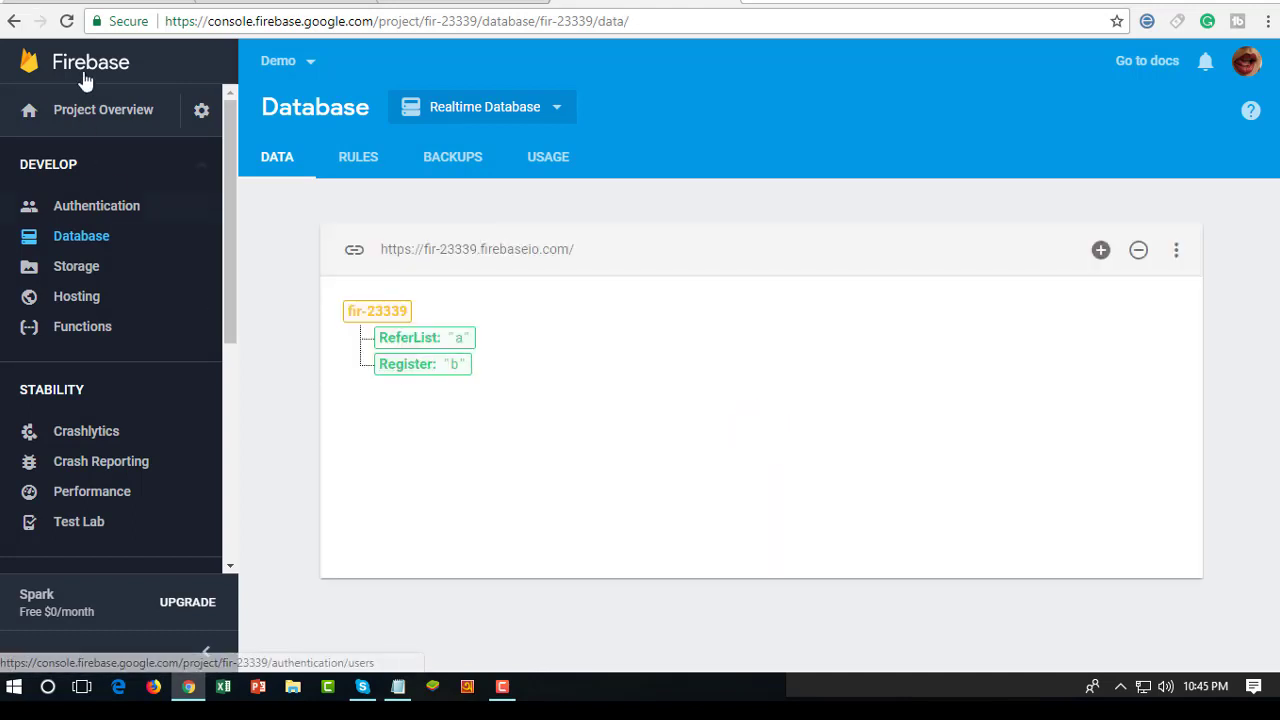
left_click(14, 21)
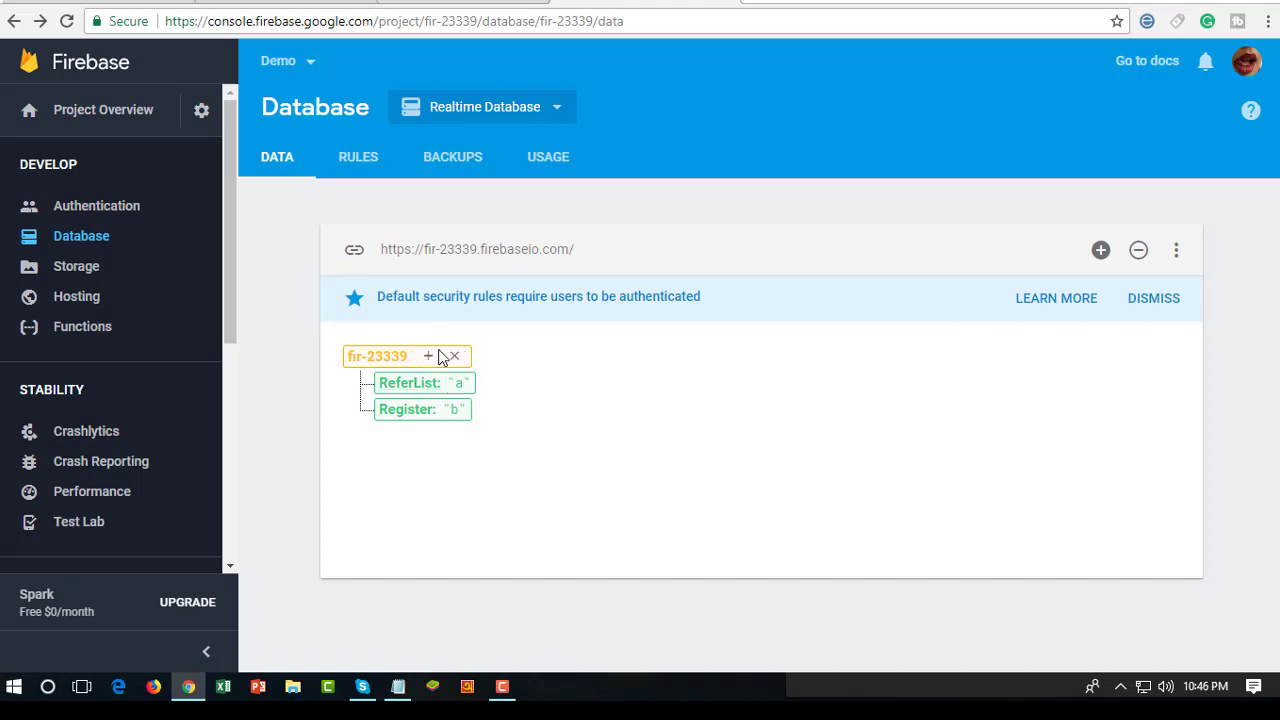
left_click(428, 356)
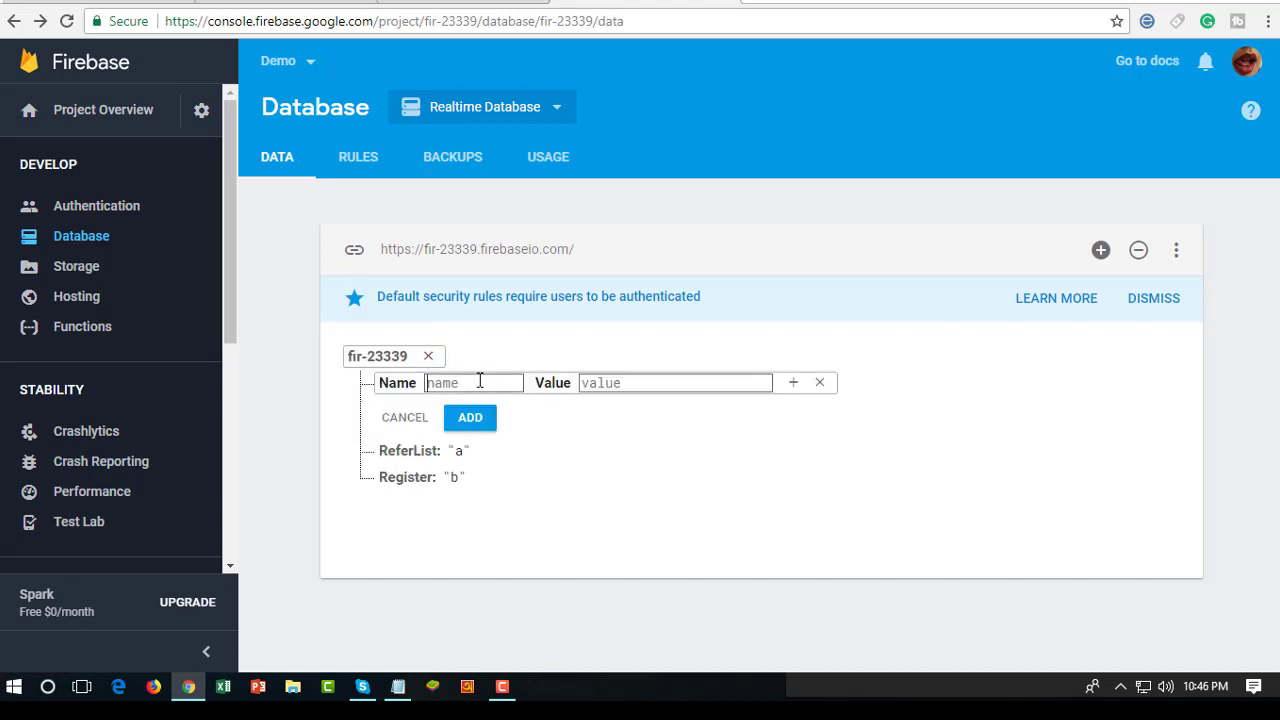
- Add a child named Redeem with value c under fir-23339
type("Redeem")
left_click(607, 384)
type("c")
left_click(470, 417)
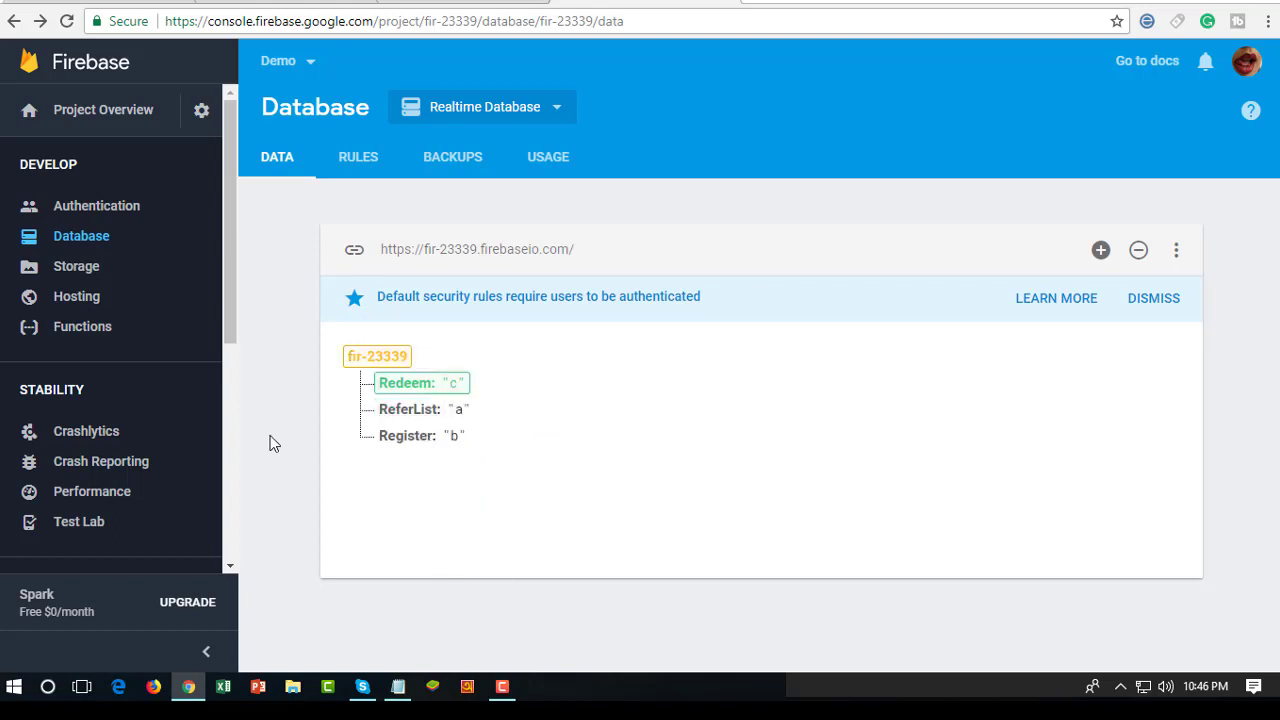
- Open the Redeem node and copy its database URL
left_click(406, 384)
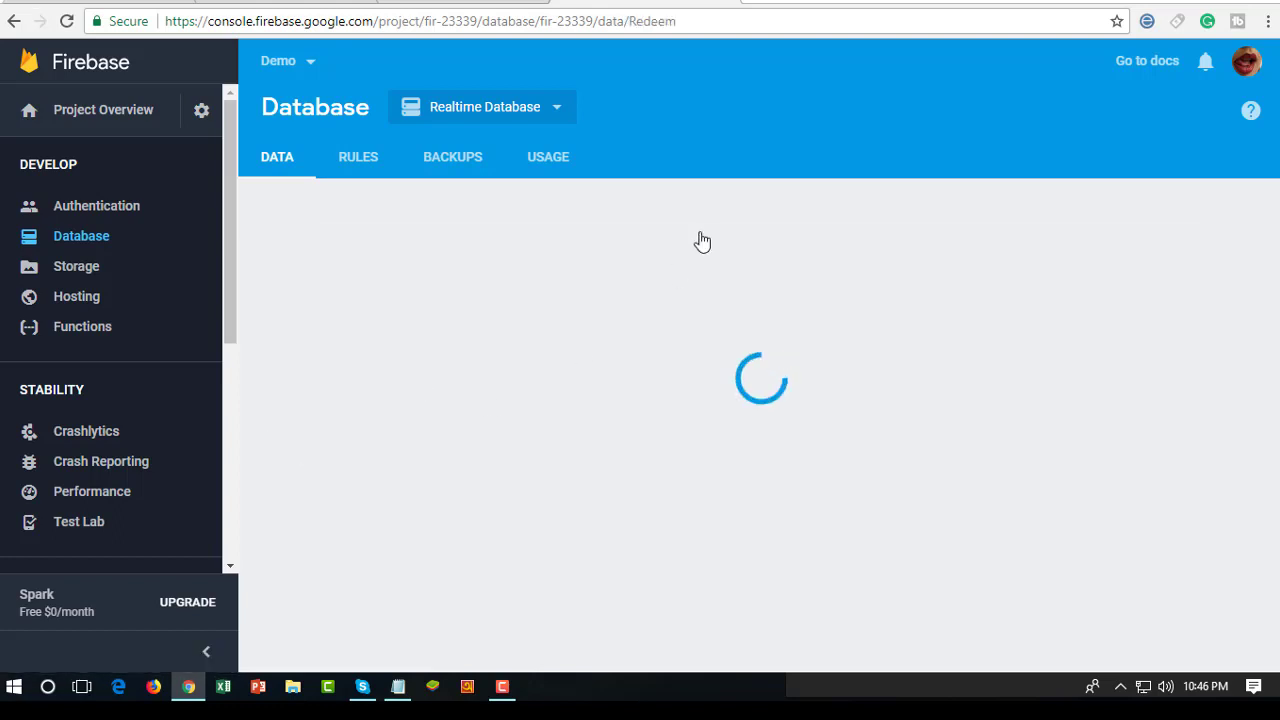
left_click(577, 249)
right_click(575, 249)
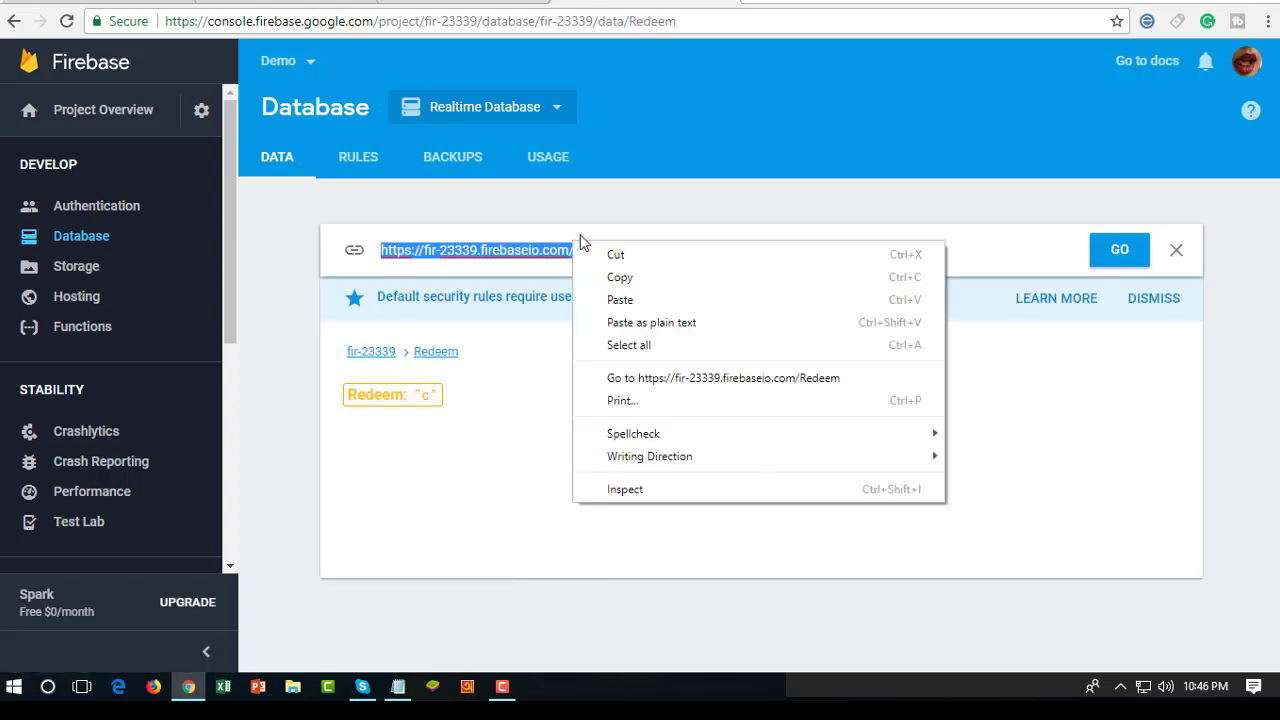
left_click(642, 278)
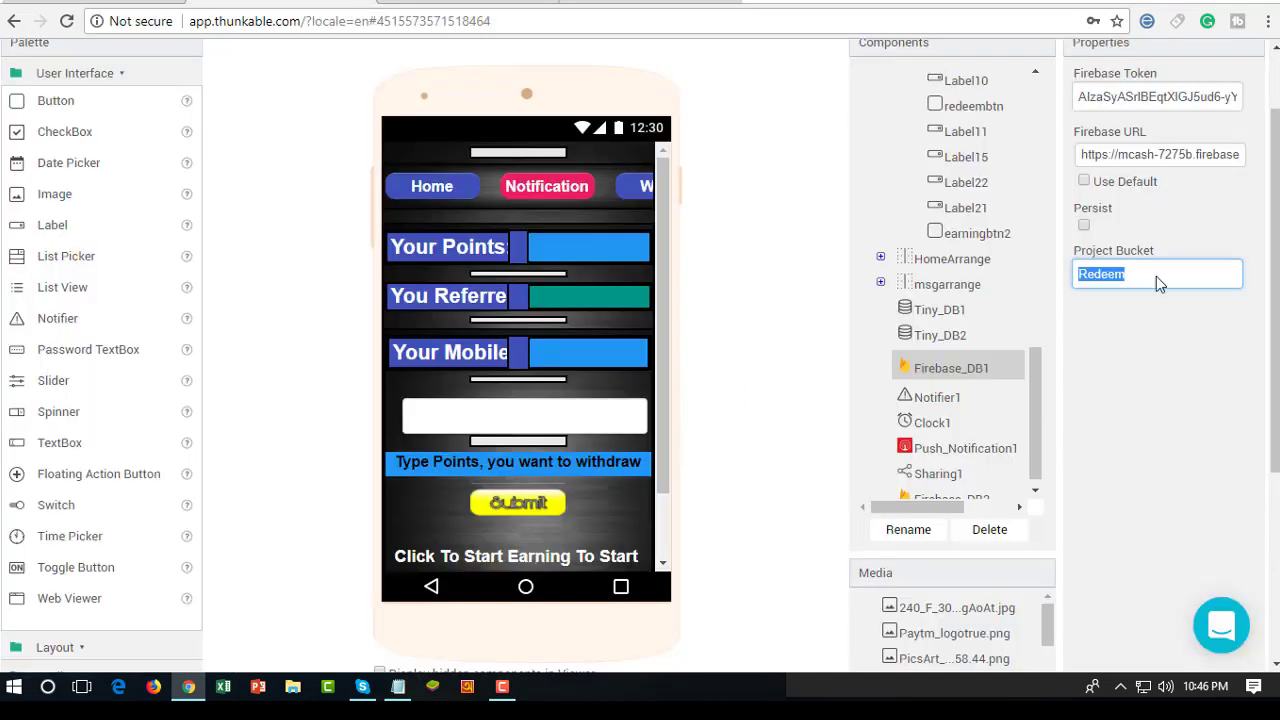
- Replace Firebase_DB1's Firebase URL with the Redeem node's URL
left_click(1131, 158)
key("ctrl+a")
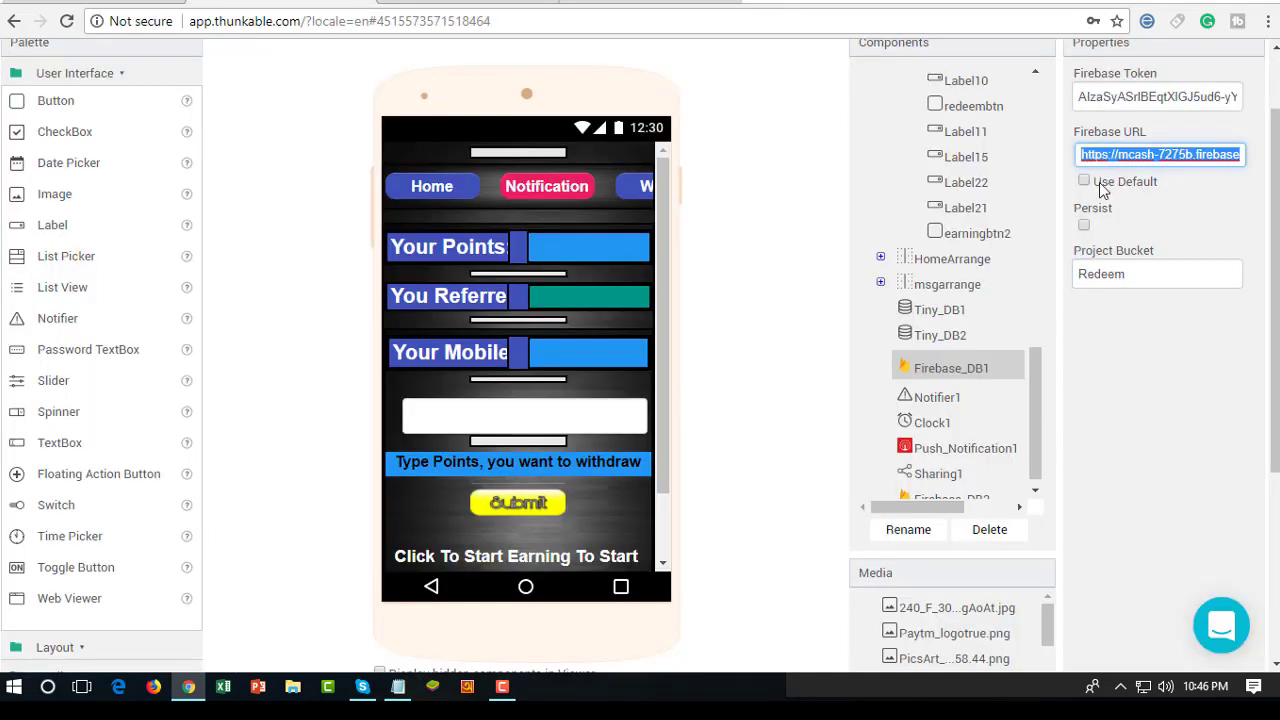
key("ctrl+v")
left_click(836, 422)
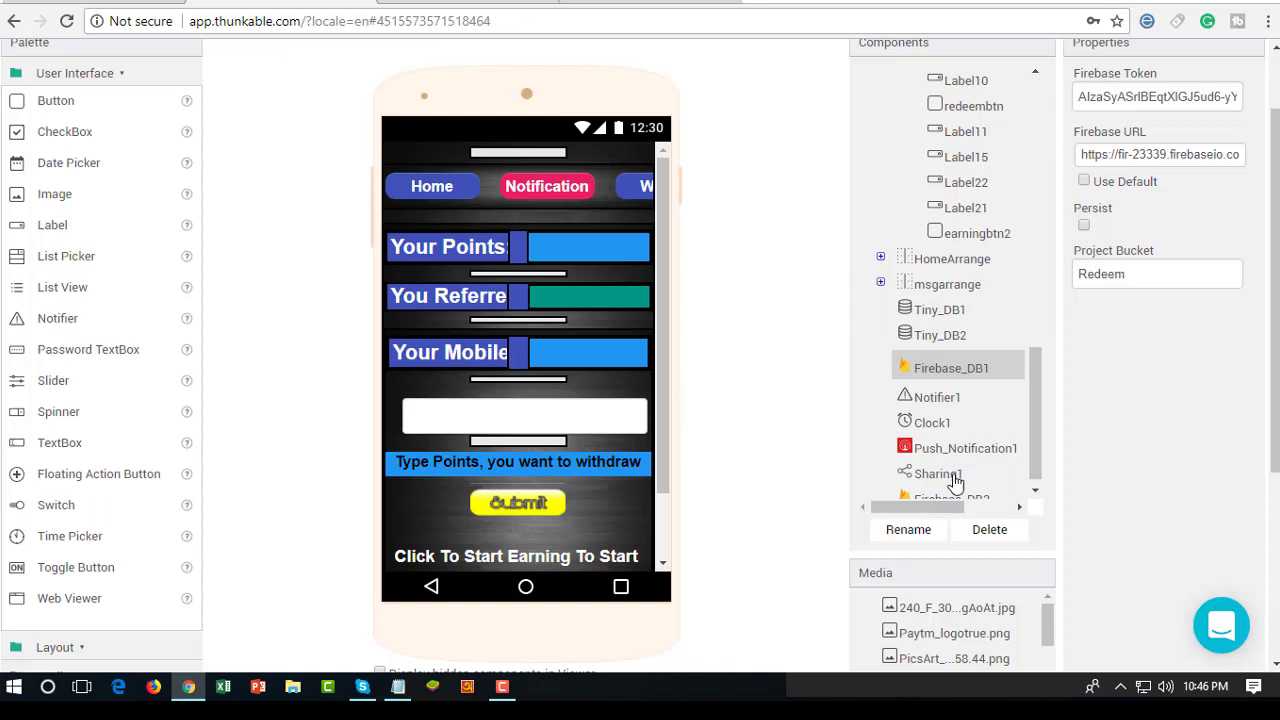
- Select Firebase_DB2's Firebase URL and copy the ReferList node's URL from the console
scroll(962, 460, "down", 1)
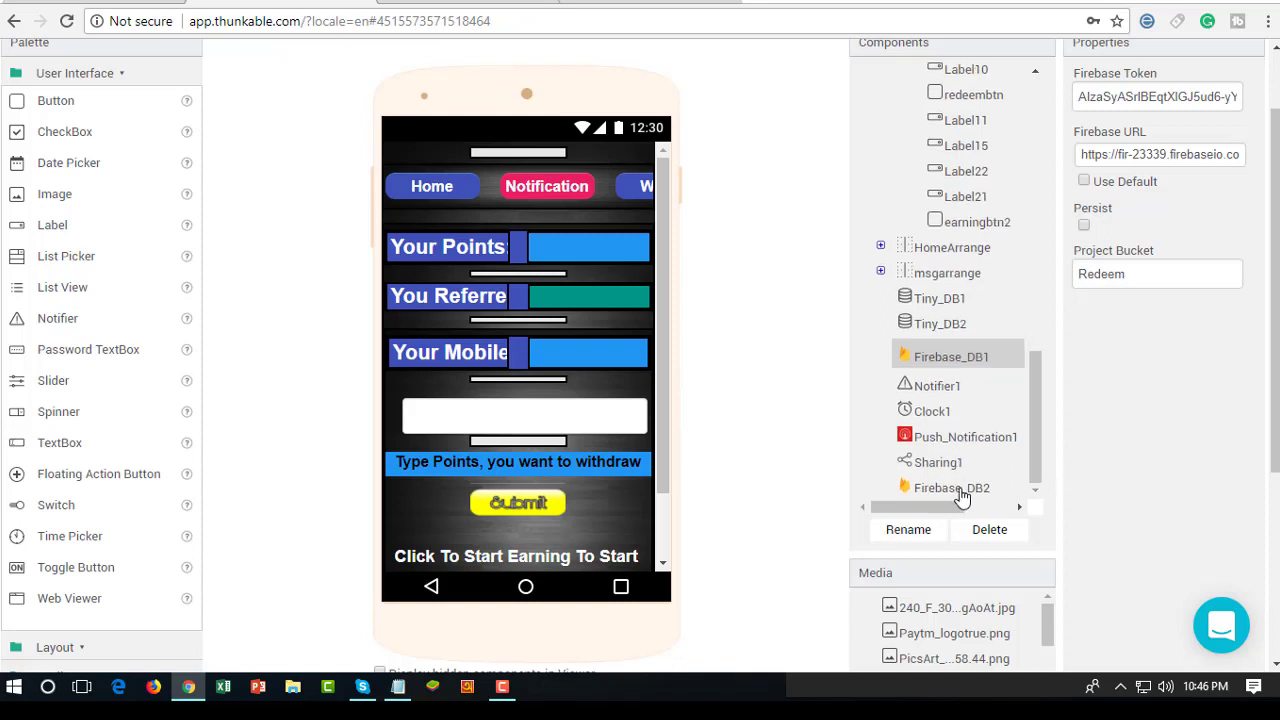
left_click(960, 495)
left_click(1199, 155)
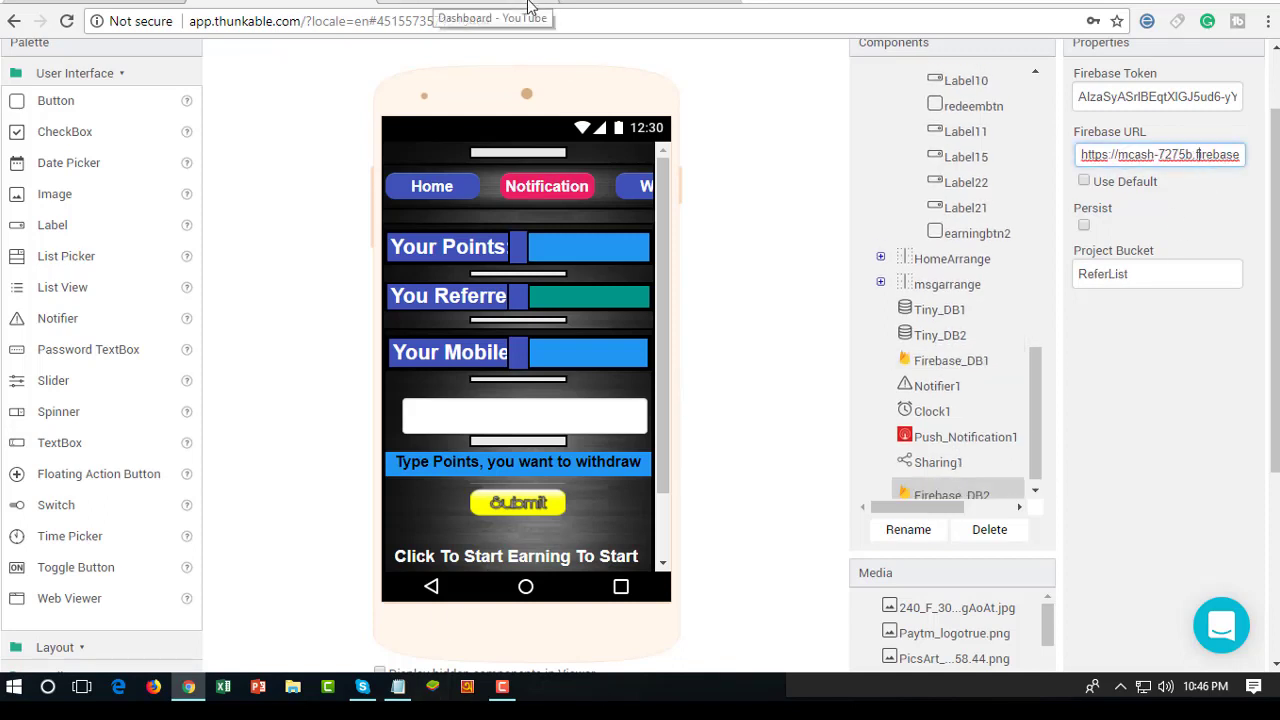
left_click(560, 5)
left_click(371, 352)
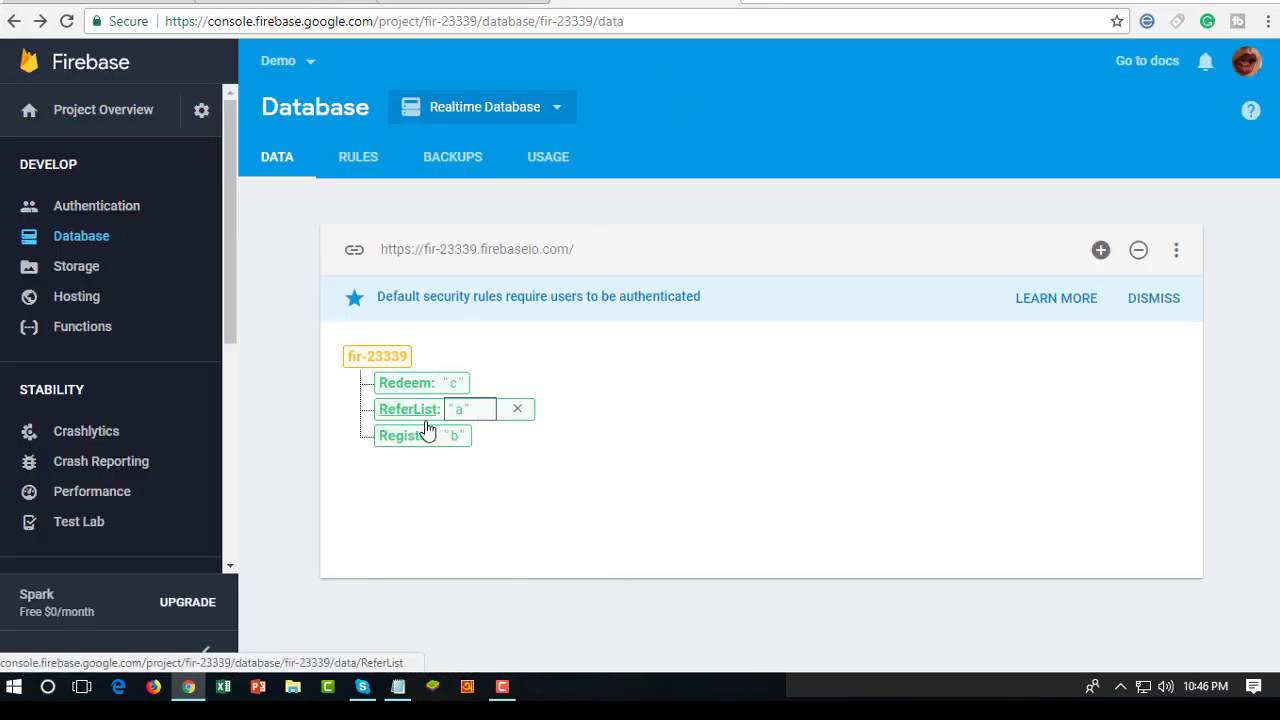
left_click(413, 411)
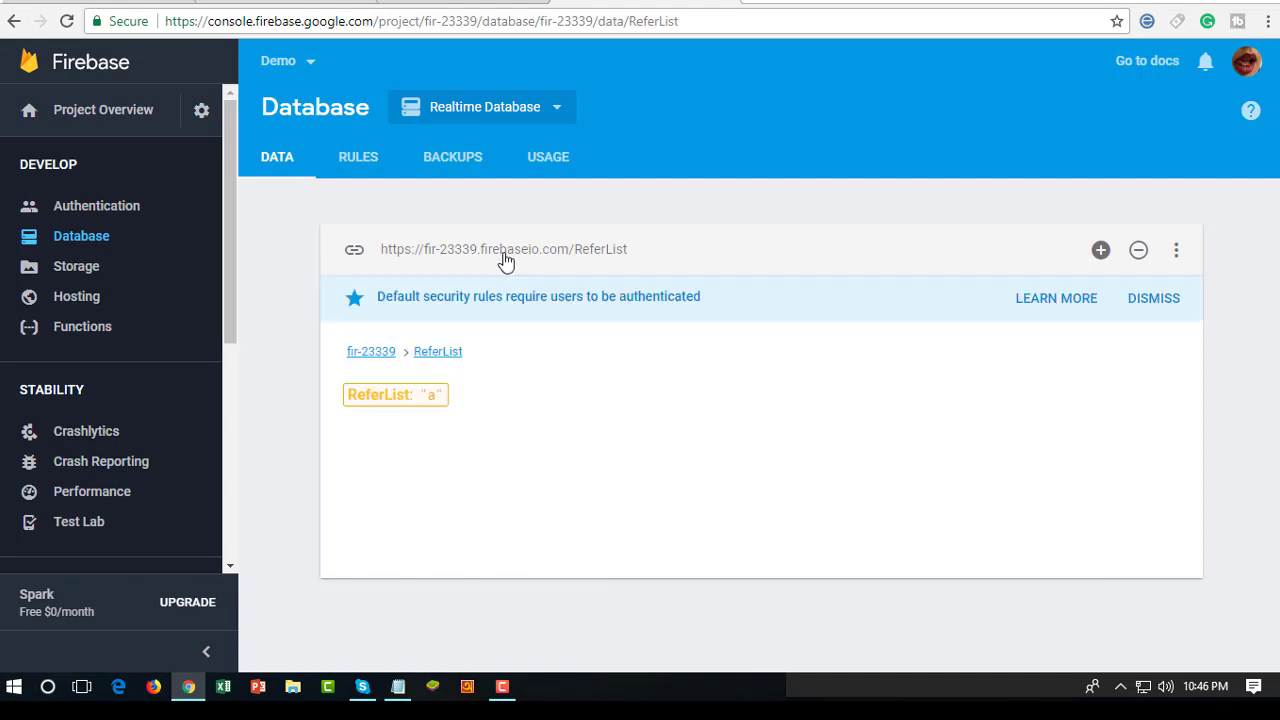
left_click(504, 249)
right_click(533, 240)
left_click(575, 263)
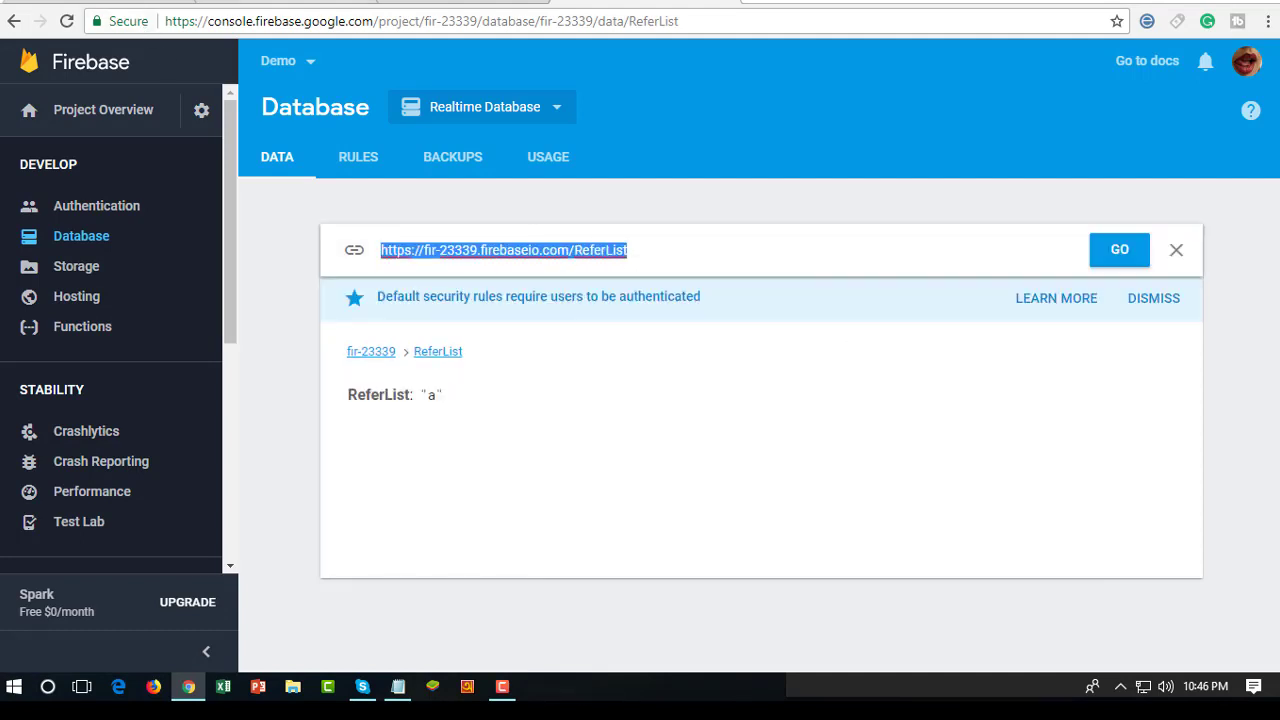
- Paste the ReferList URL over Firebase_DB2's old mcash Firebase URL
key("ctrl+Tab")
left_click_drag(1137, 157, 1134, 186)
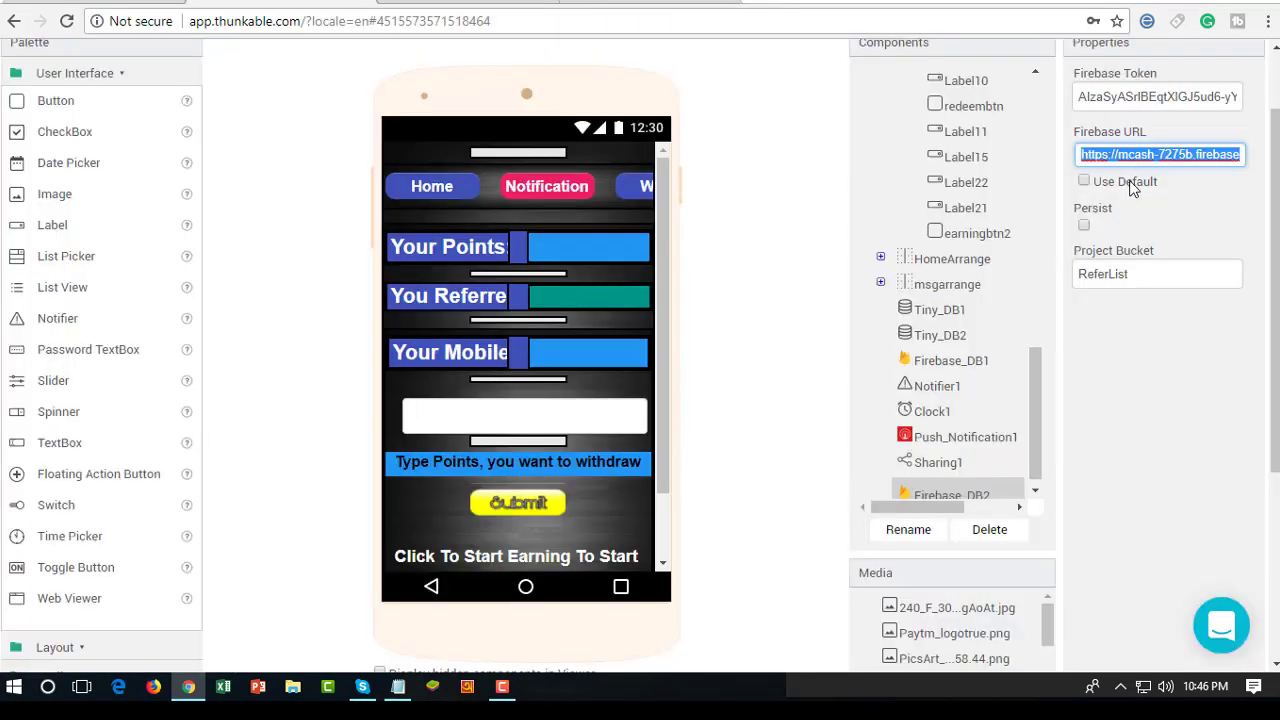
key("ctrl+v")
left_click(777, 437)
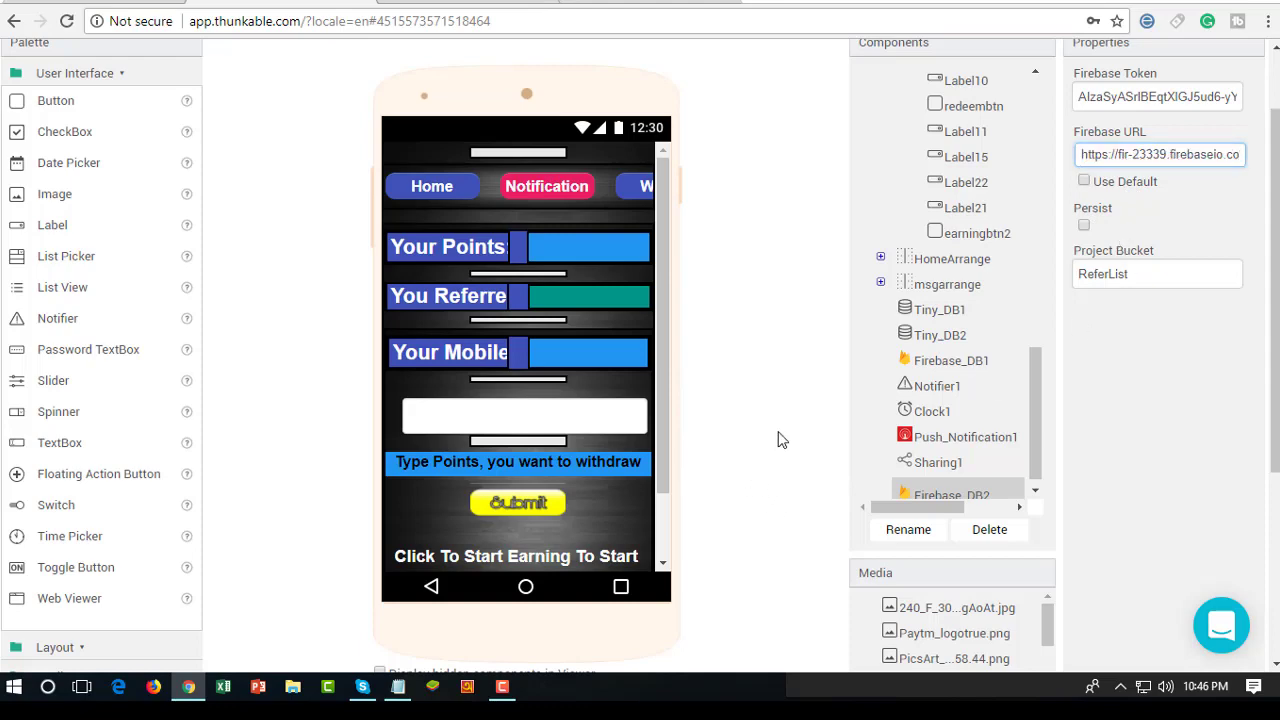
scroll(1042, 291, "up", 5)
- Glance at the designer's Export menu, then return to the Firebase console's ReferList view
scroll(1022, 340, "up", 10)
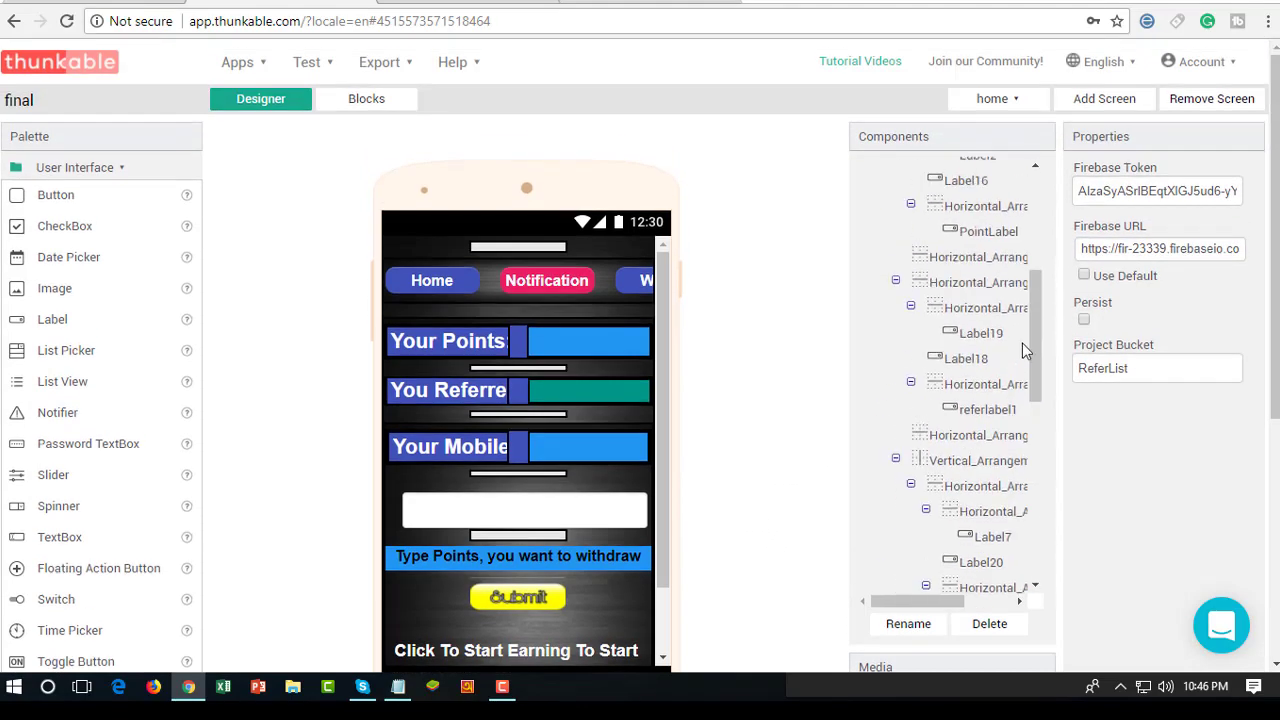
scroll(1046, 395, "down", 6)
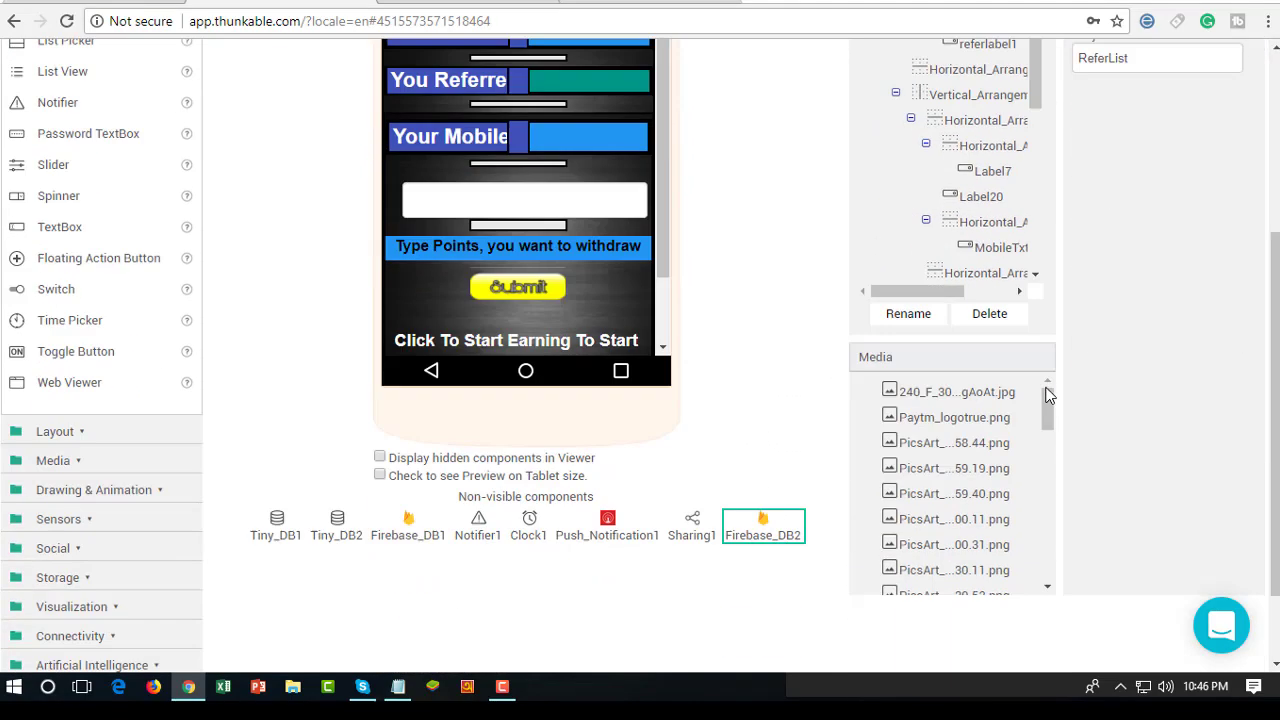
scroll(1120, 416, "up", 5)
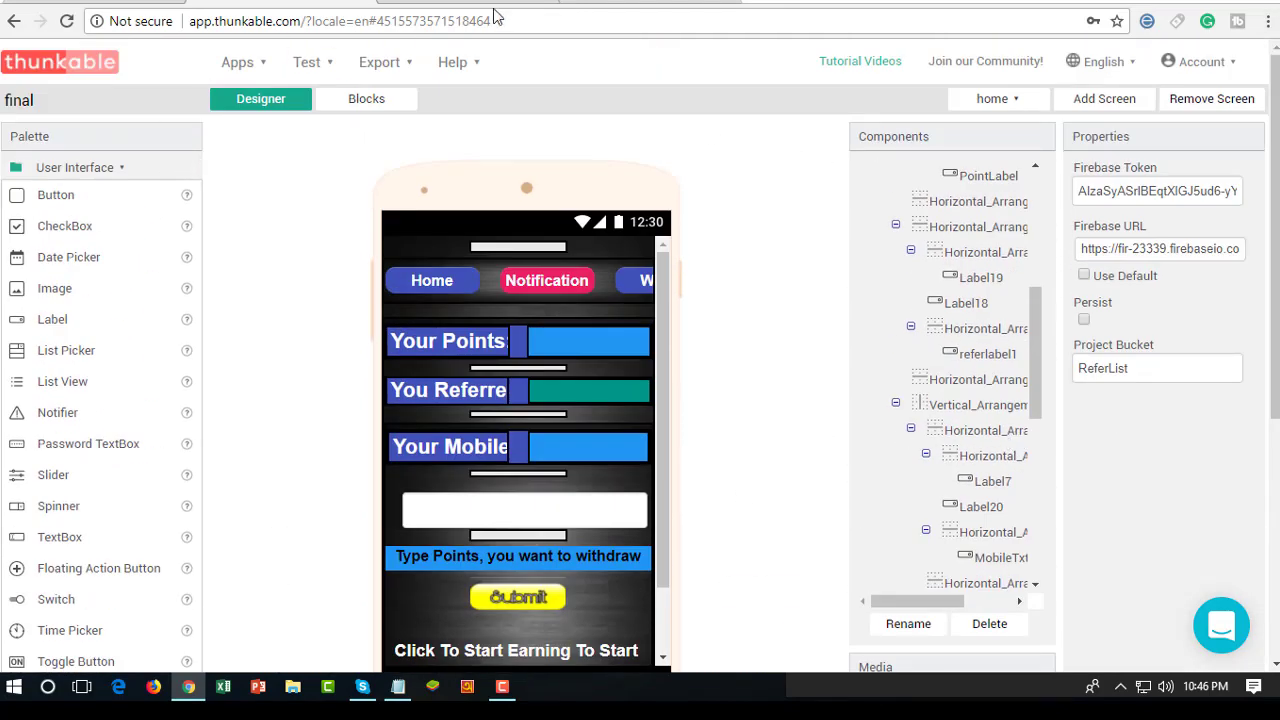
left_click(402, 72)
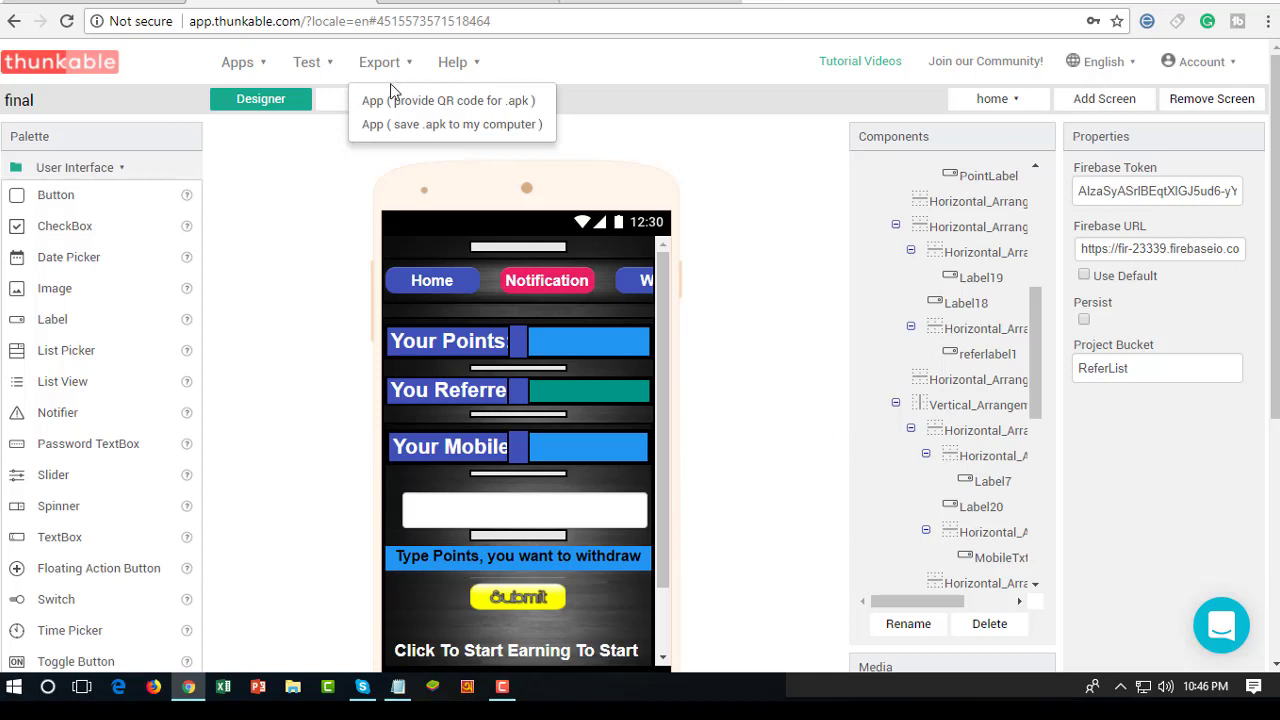
left_click(373, 183)
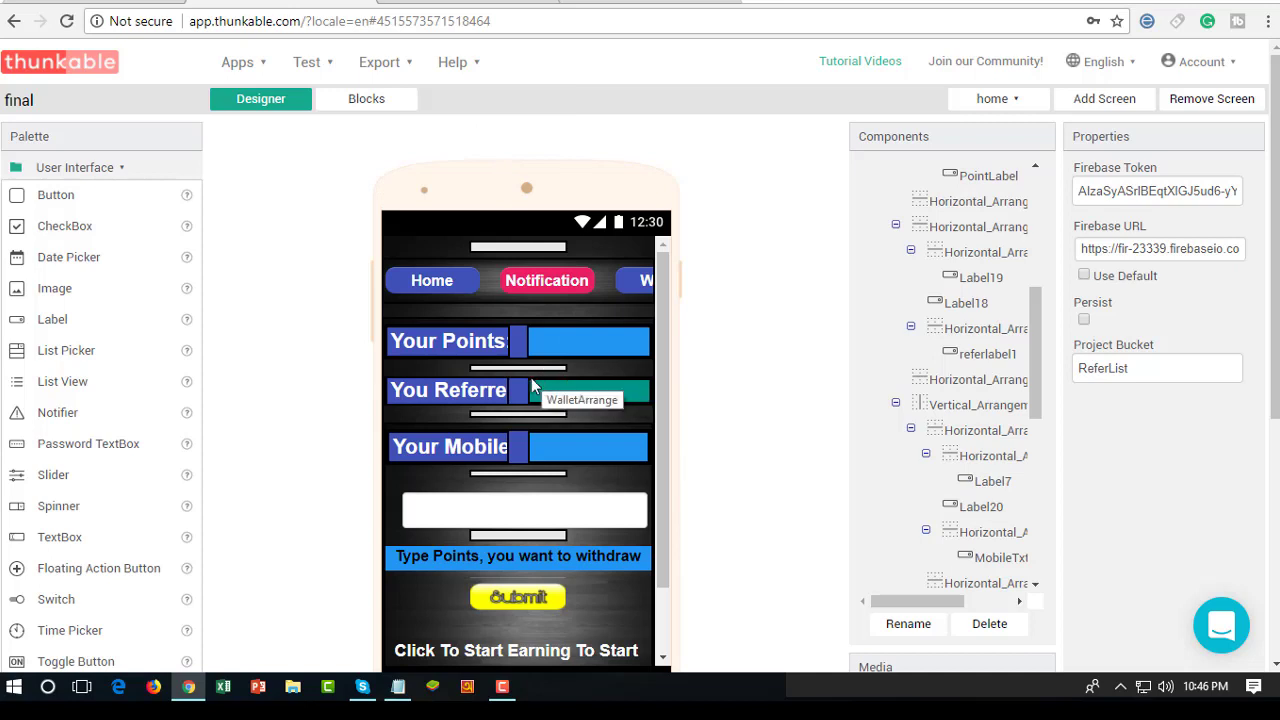
left_click(590, 8)
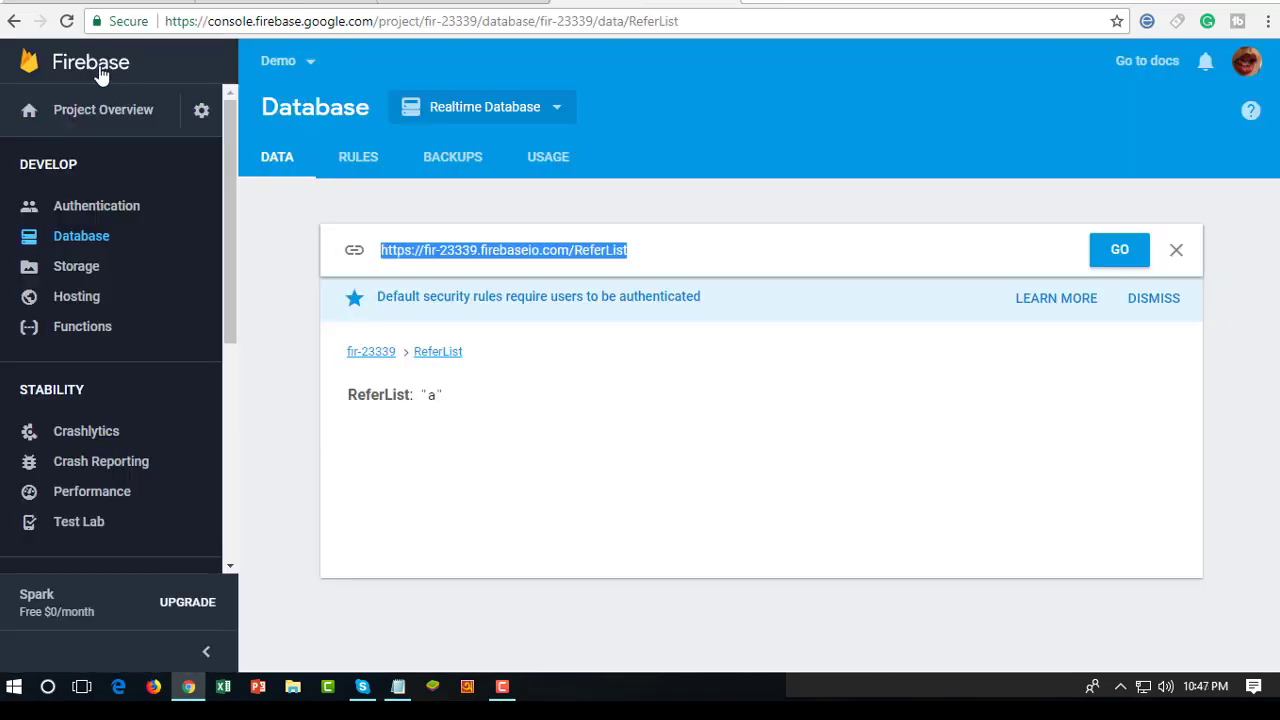
- Open the database rules, replace both auth != null conditions with true, and publish
left_click(14, 21)
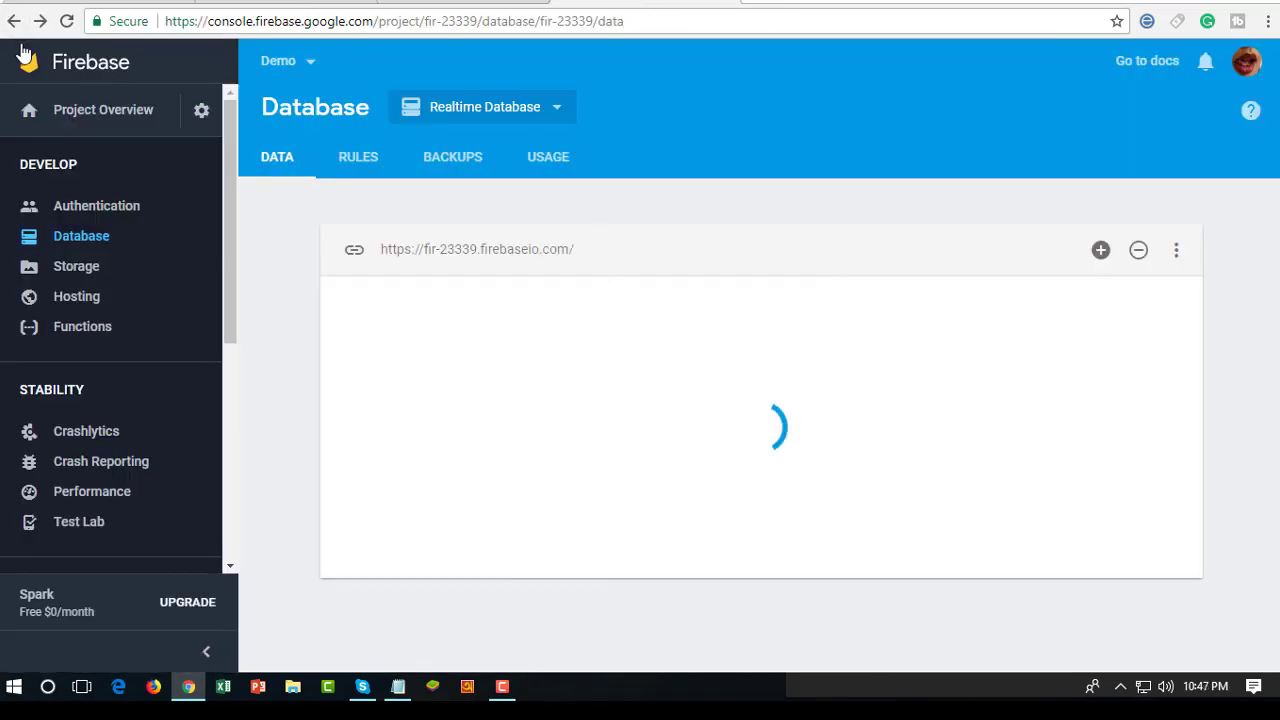
left_click(15, 31)
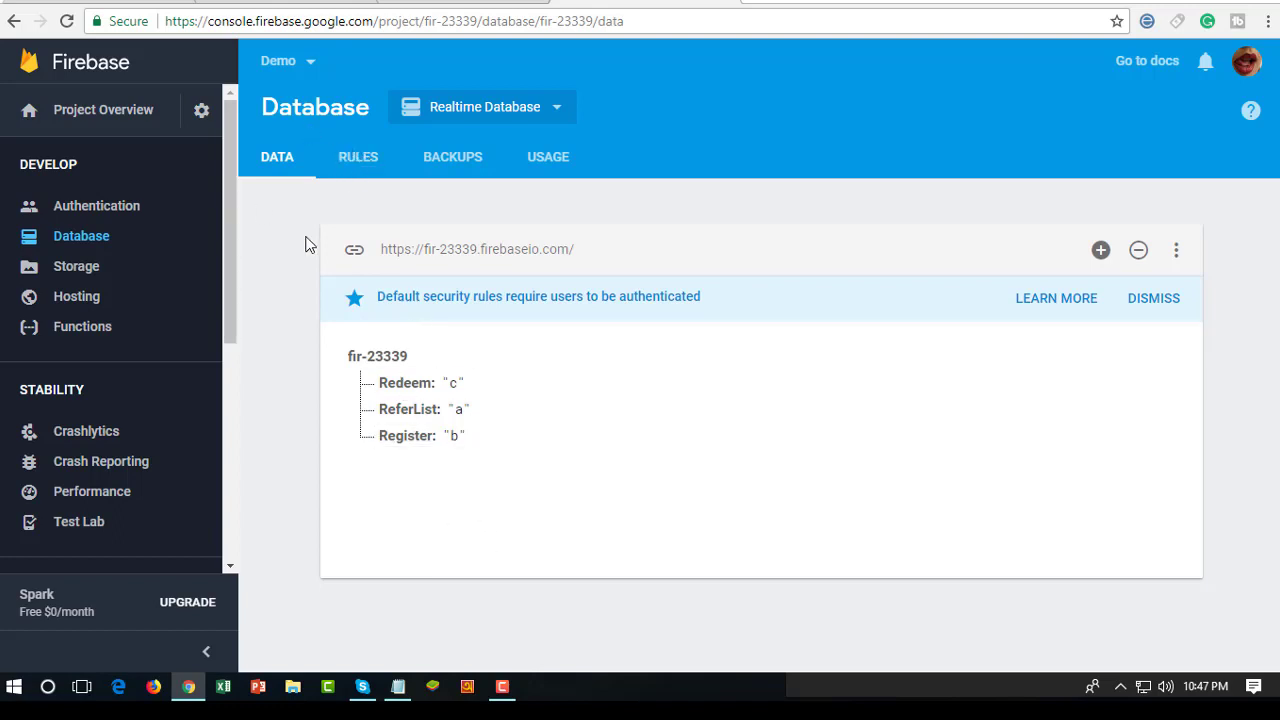
left_click(360, 160)
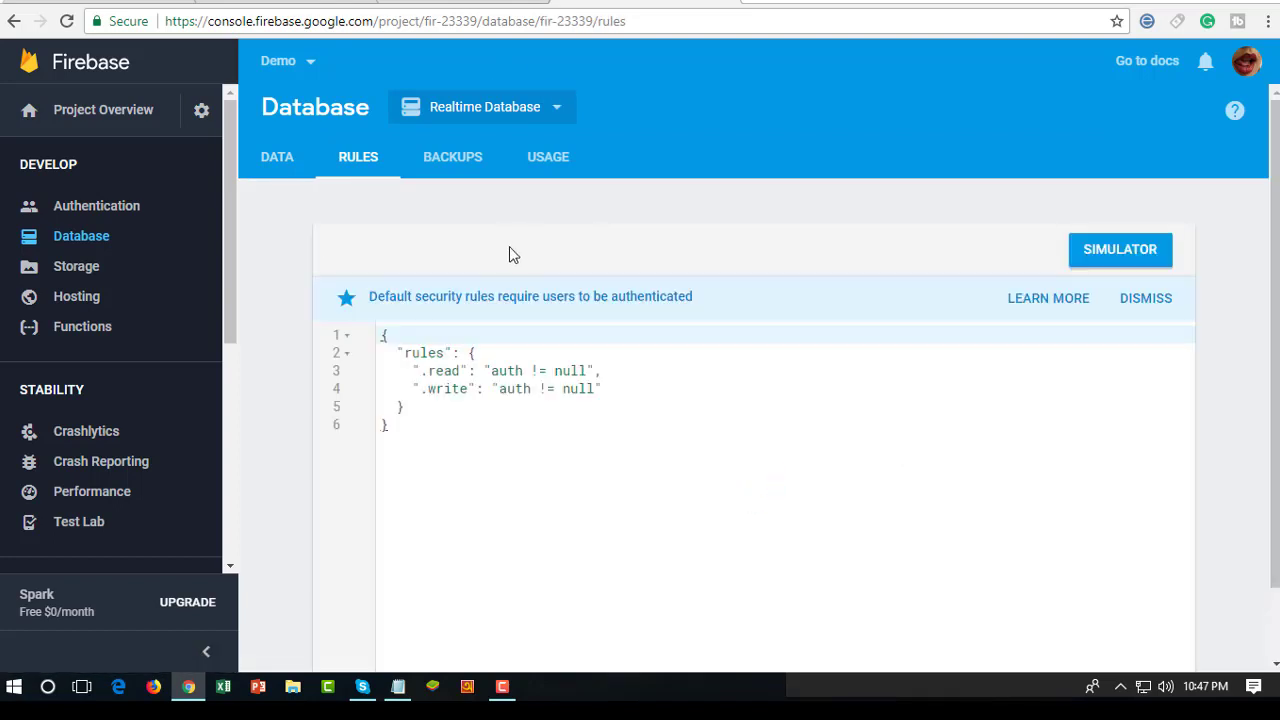
left_click(492, 373)
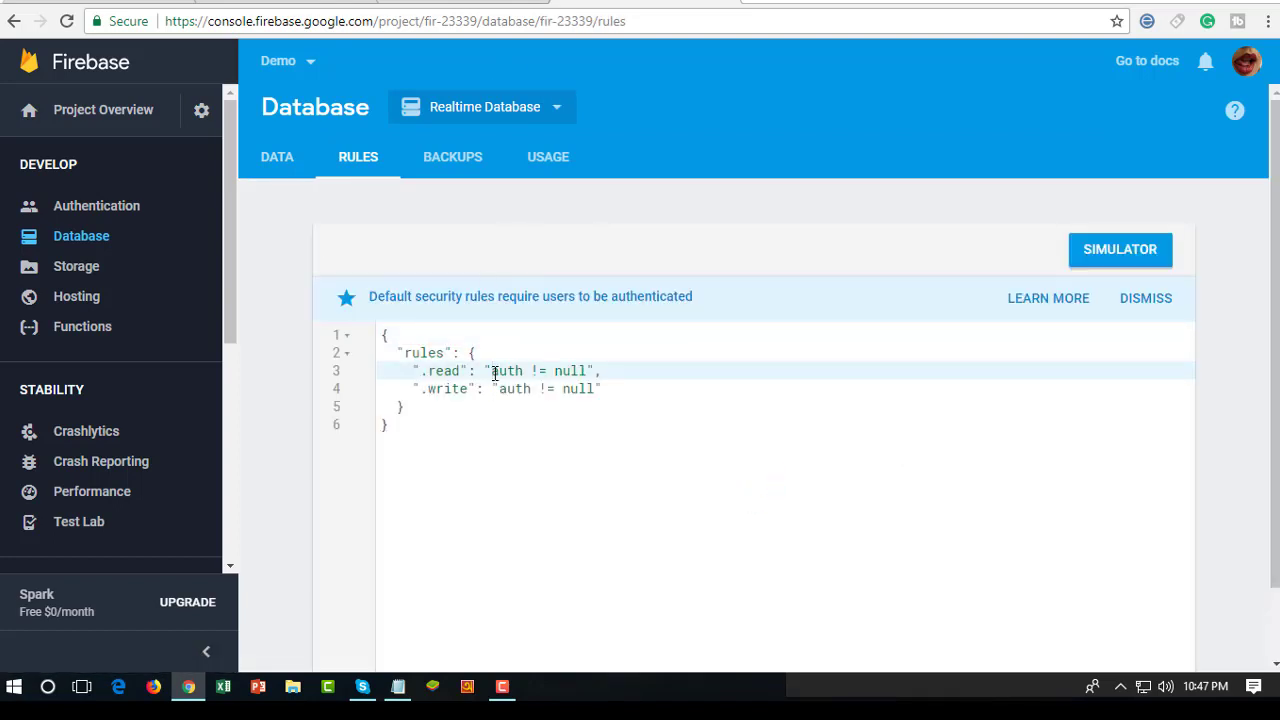
left_click_drag(494, 373, 563, 373)
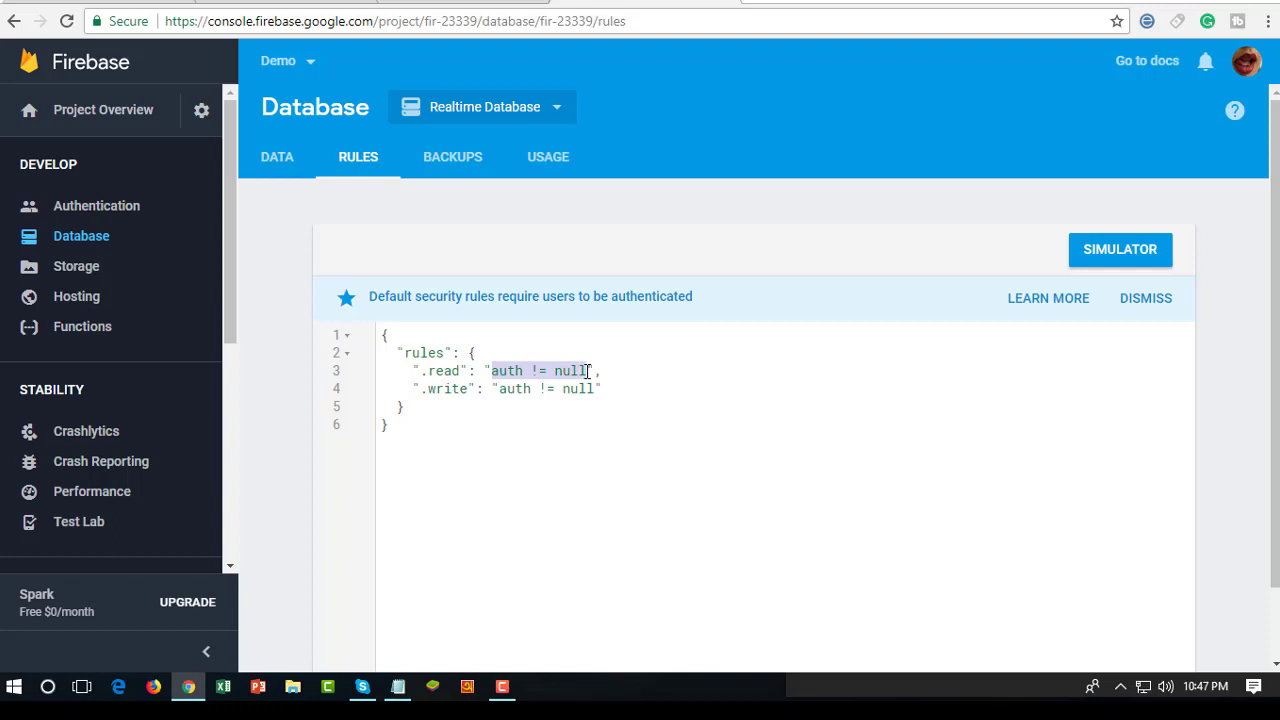
key("BackSpace")
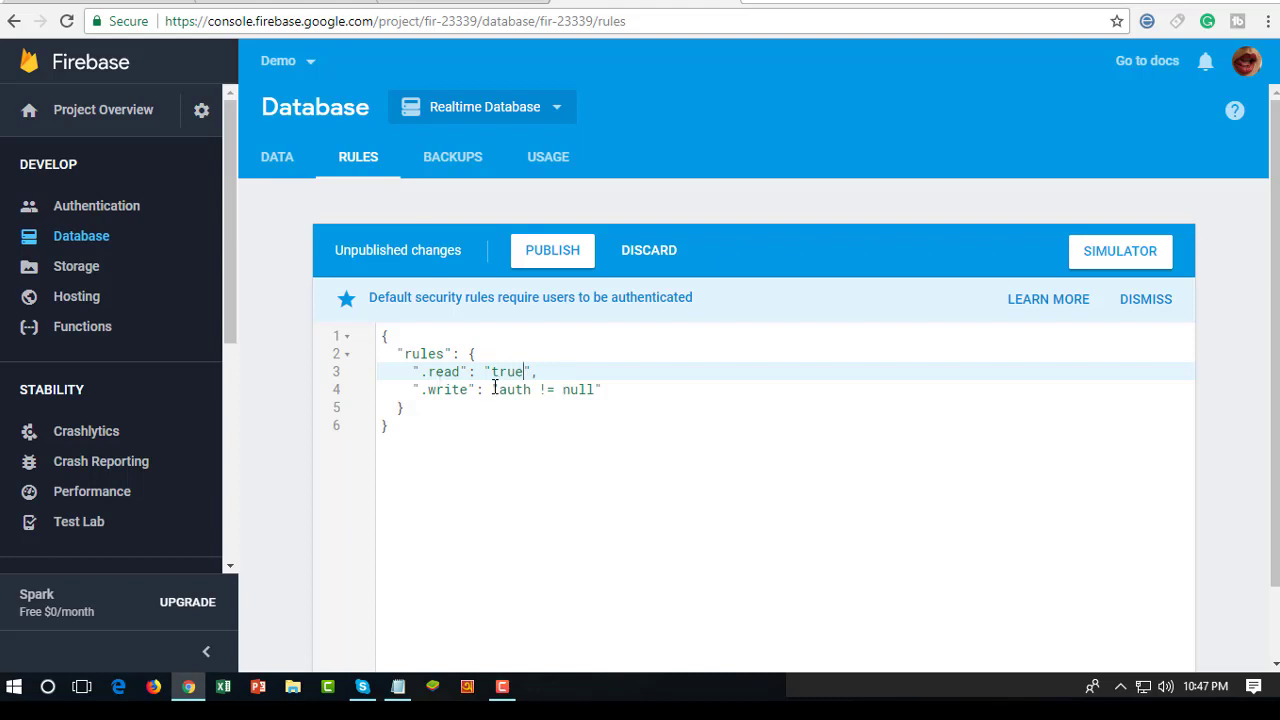
left_click_drag(494, 388, 575, 391)
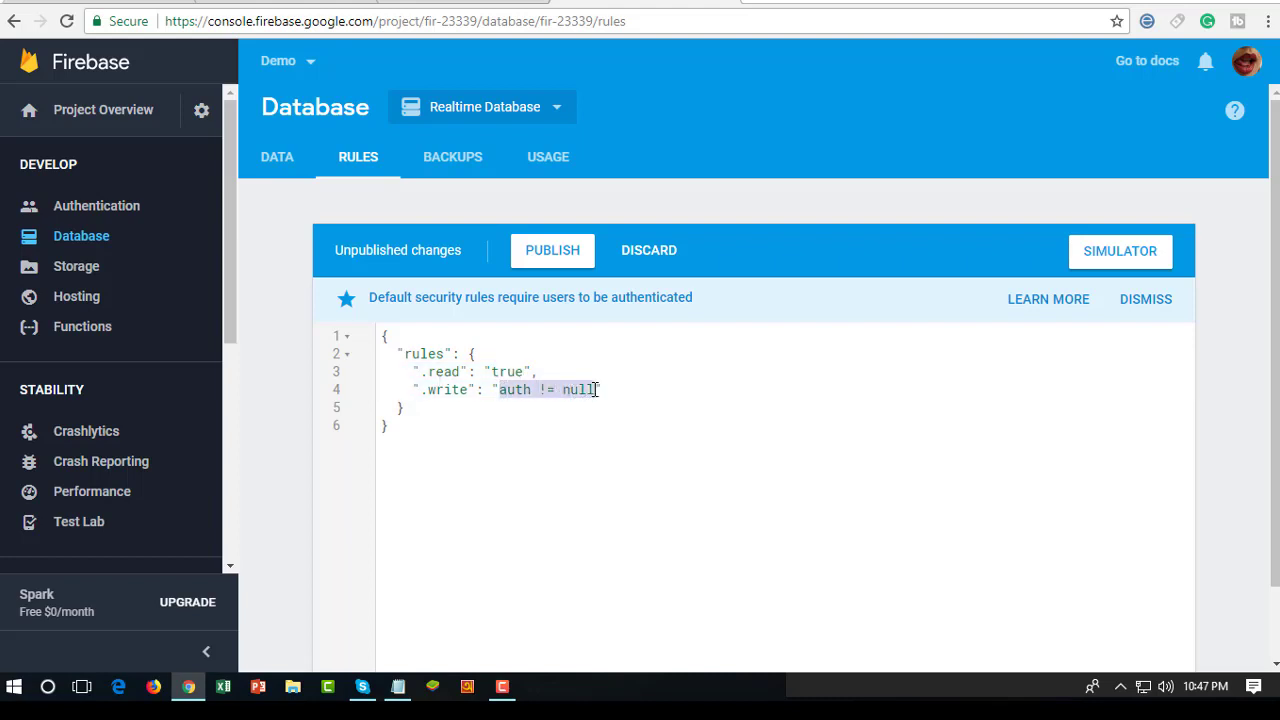
key("BackSpace")
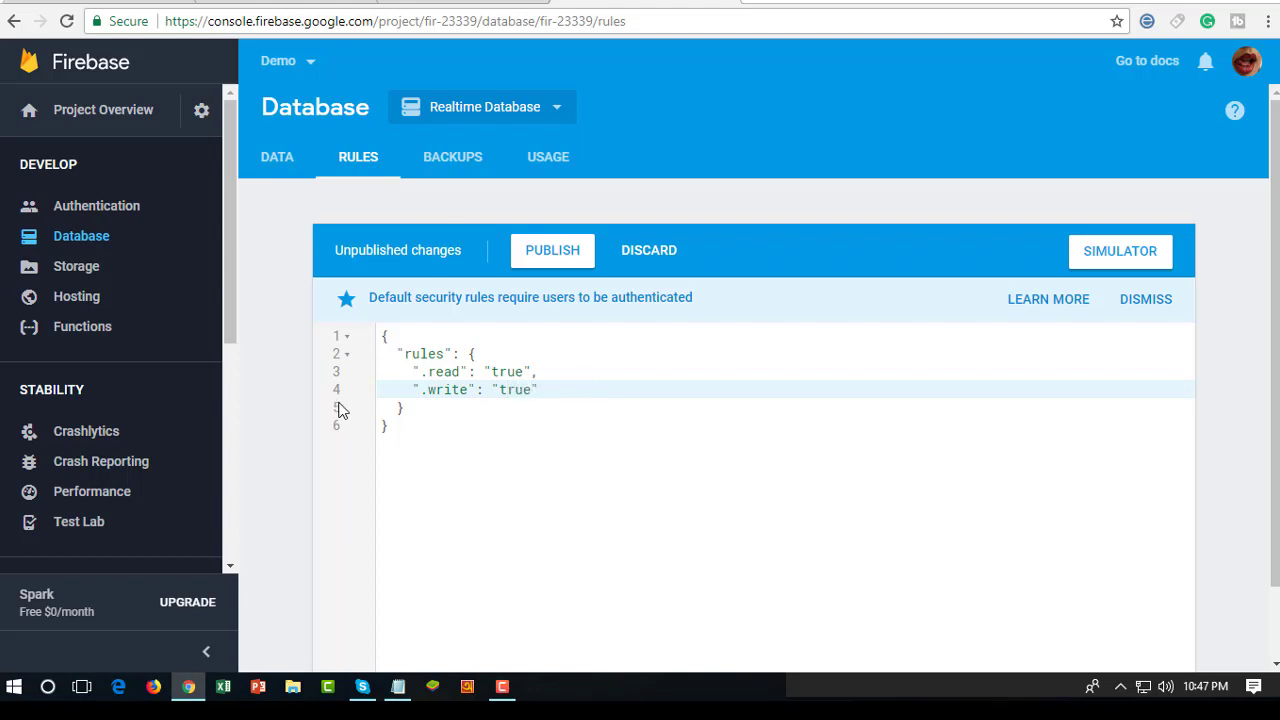
left_click(565, 250)
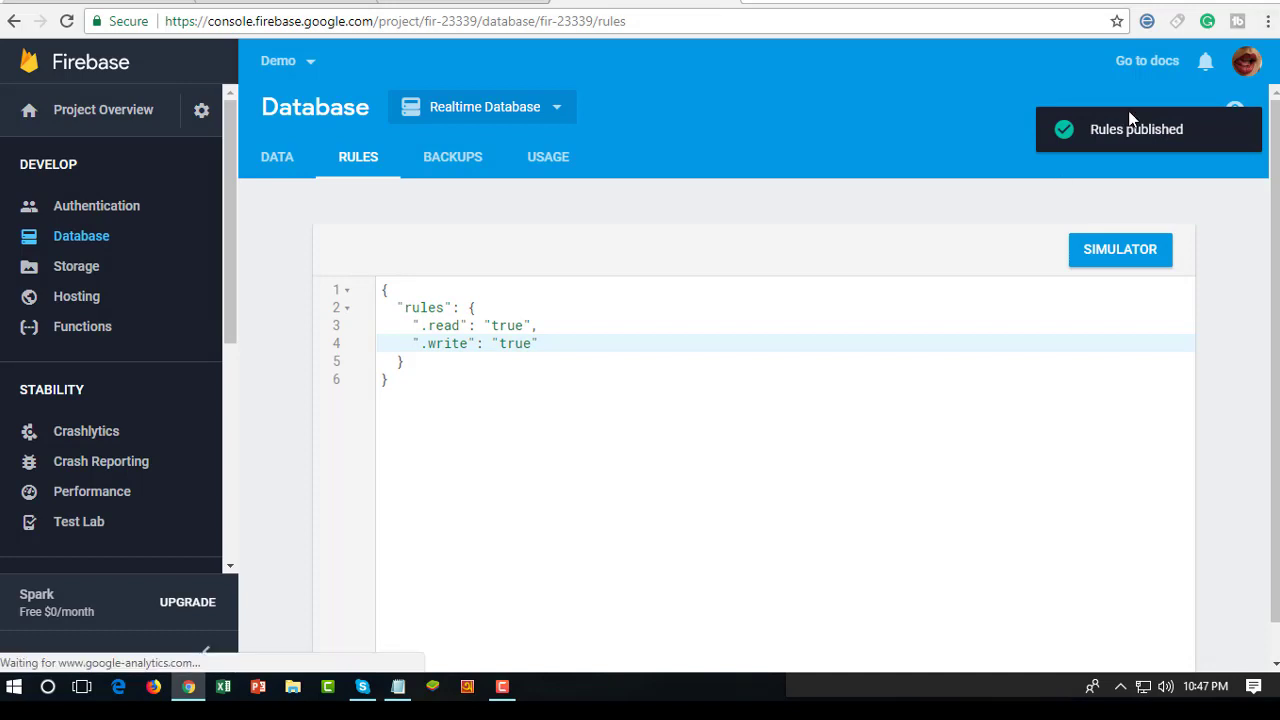
left_click_drag(1141, 128, 1183, 126)
left_click(452, 222)
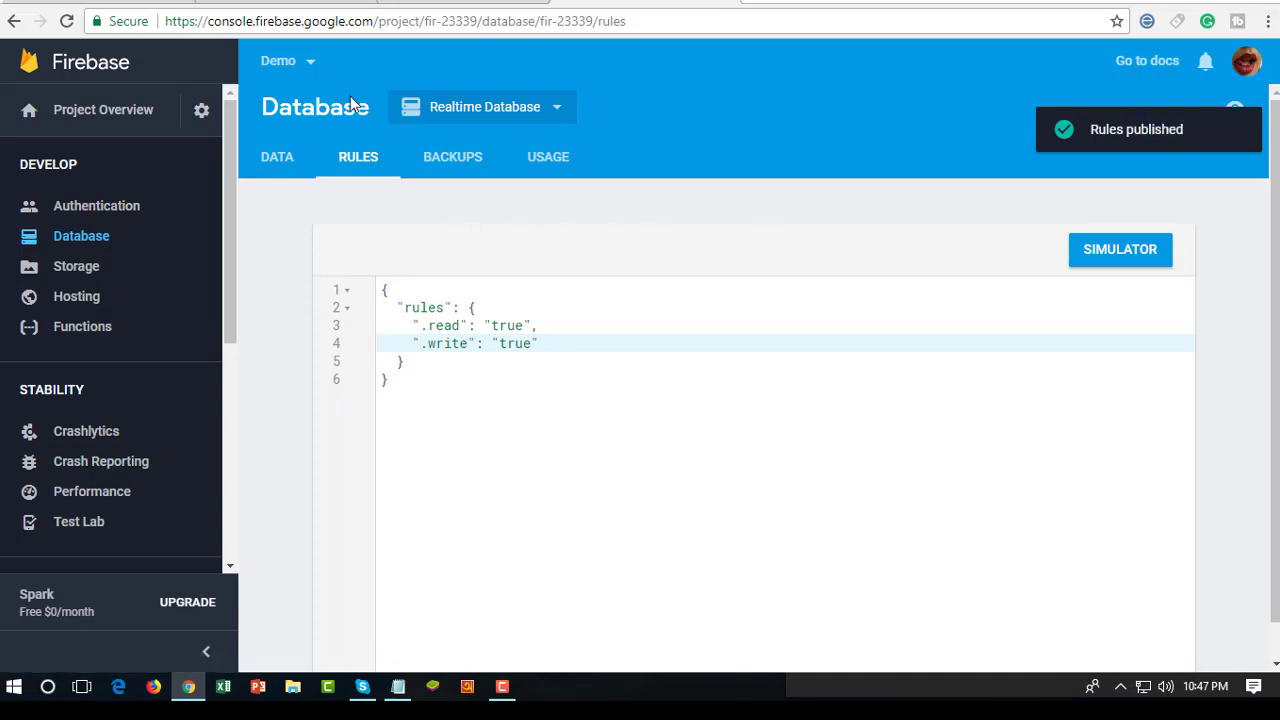
- Open the ExtraCash project's Realtime Database from the Firebase projects list
left_click(87, 63)
scroll(600, 452, "down", 3)
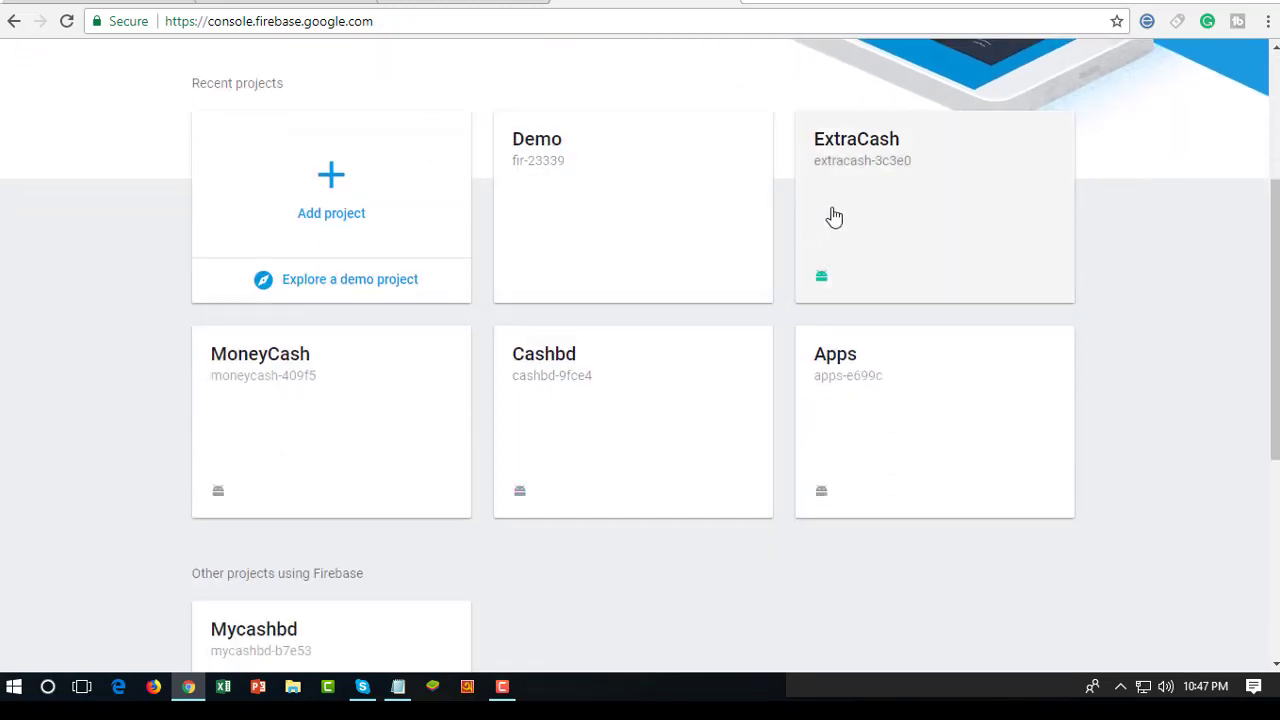
left_click(846, 195)
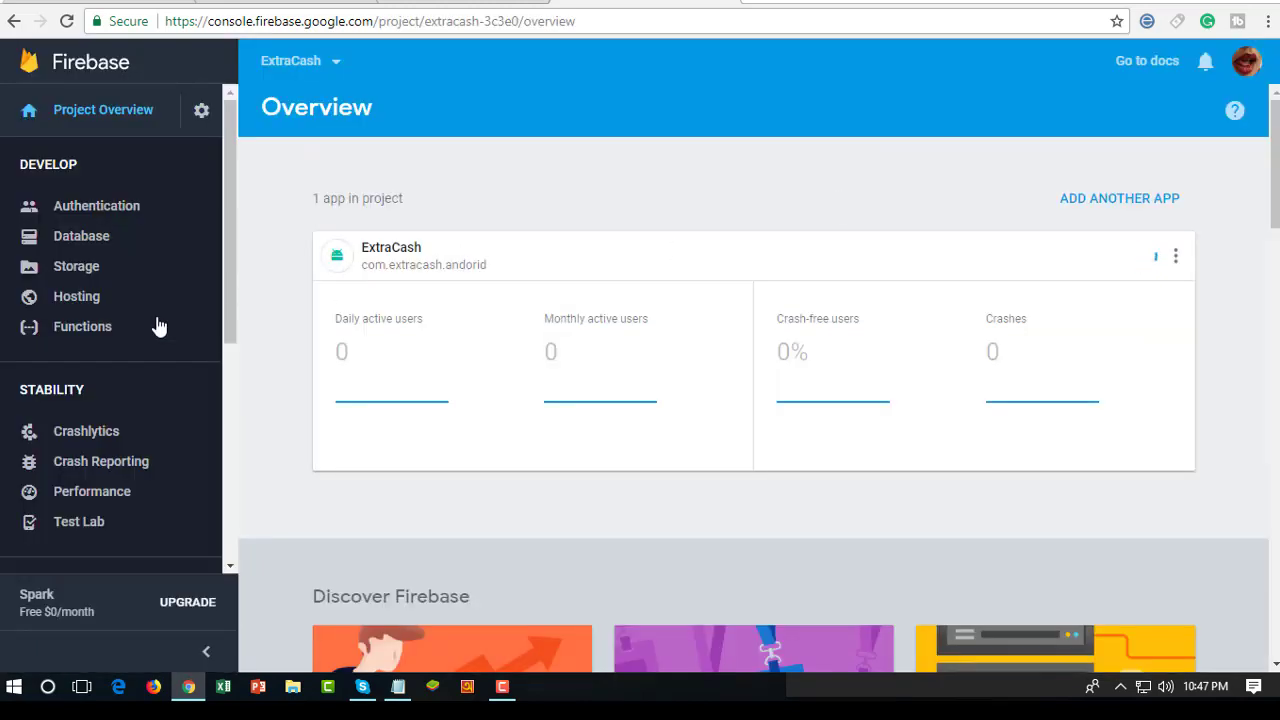
left_click(96, 246)
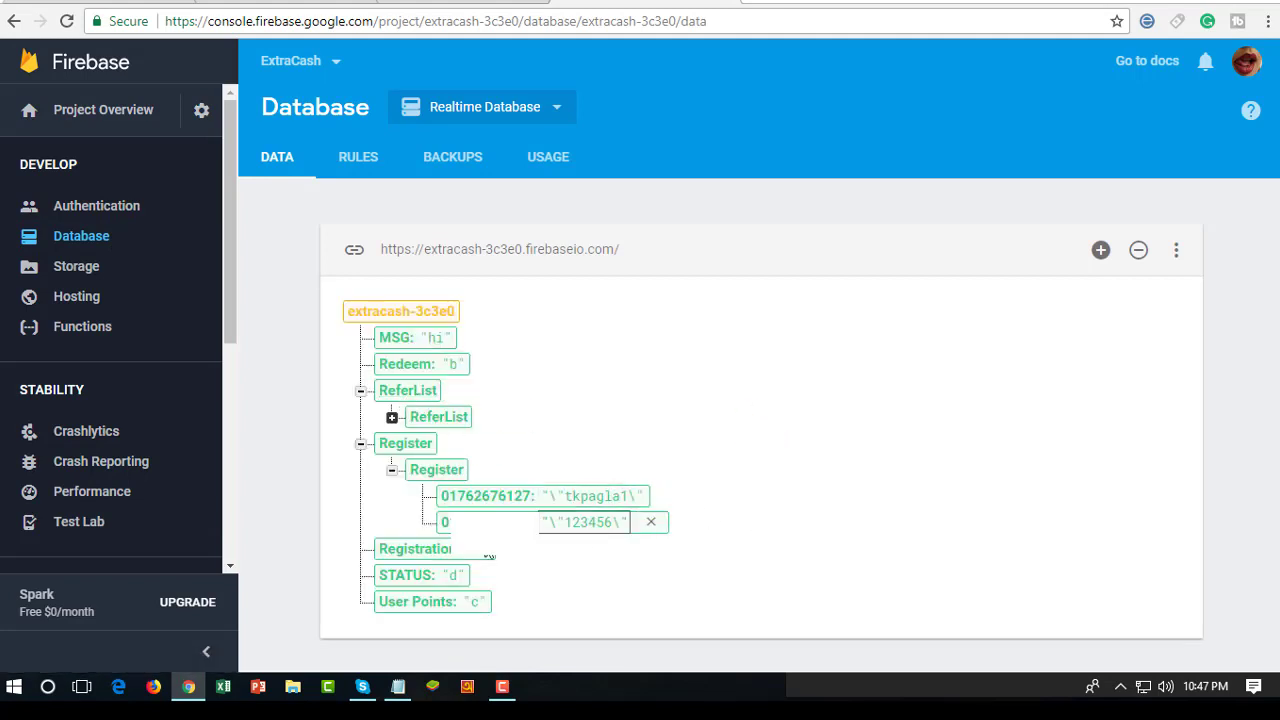
- Expand and collapse the Register and ReferList nodes, then go back to Thunkable
left_click(361, 444)
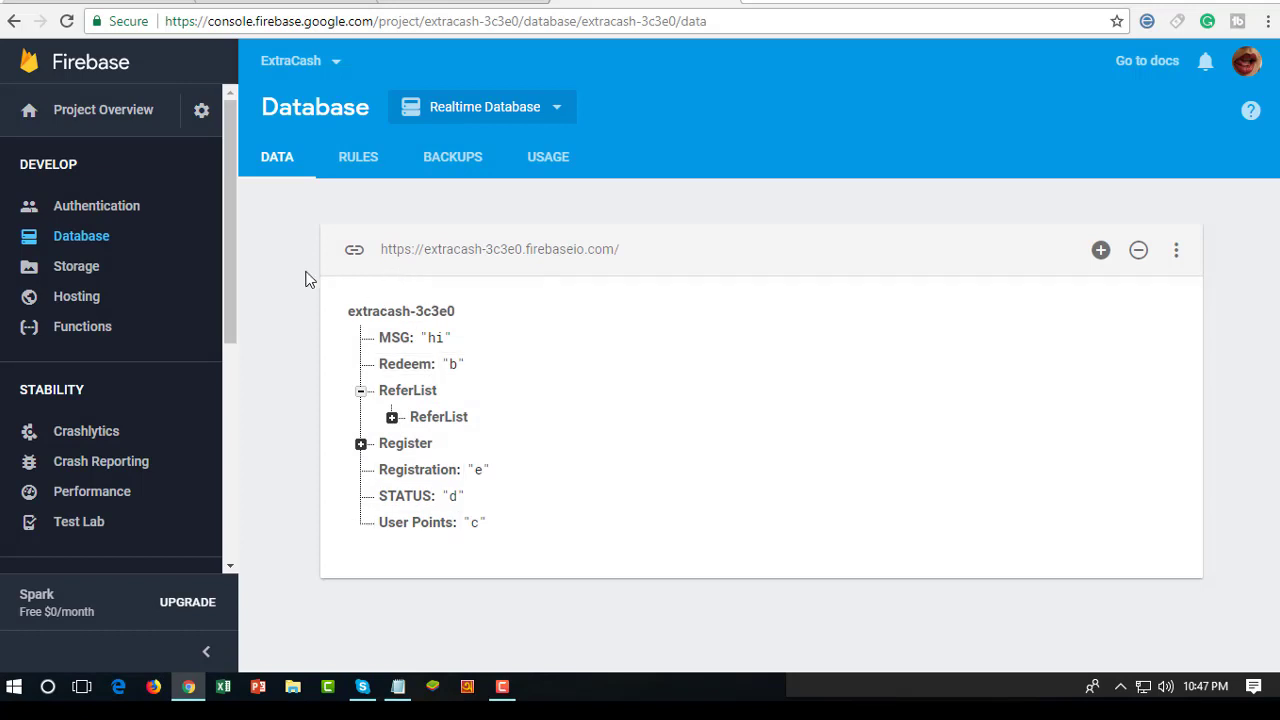
left_click_drag(336, 295, 474, 531)
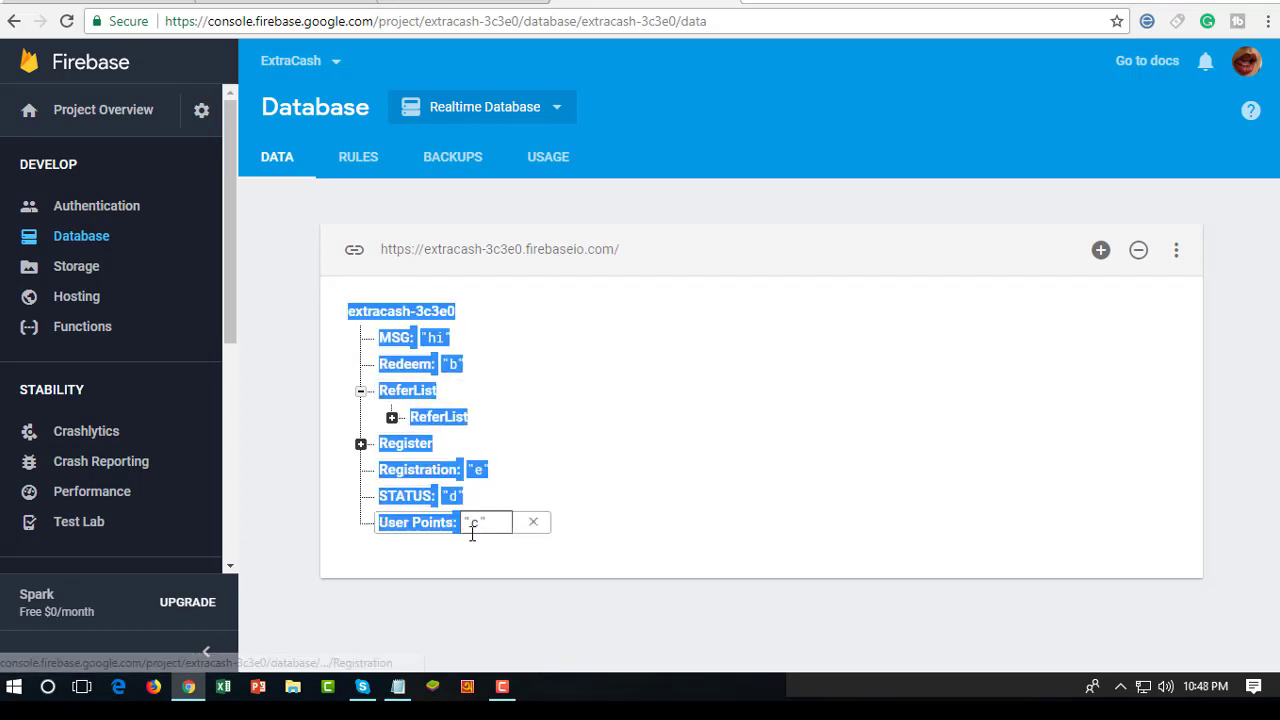
left_click(448, 568)
mouse_move(436, 441)
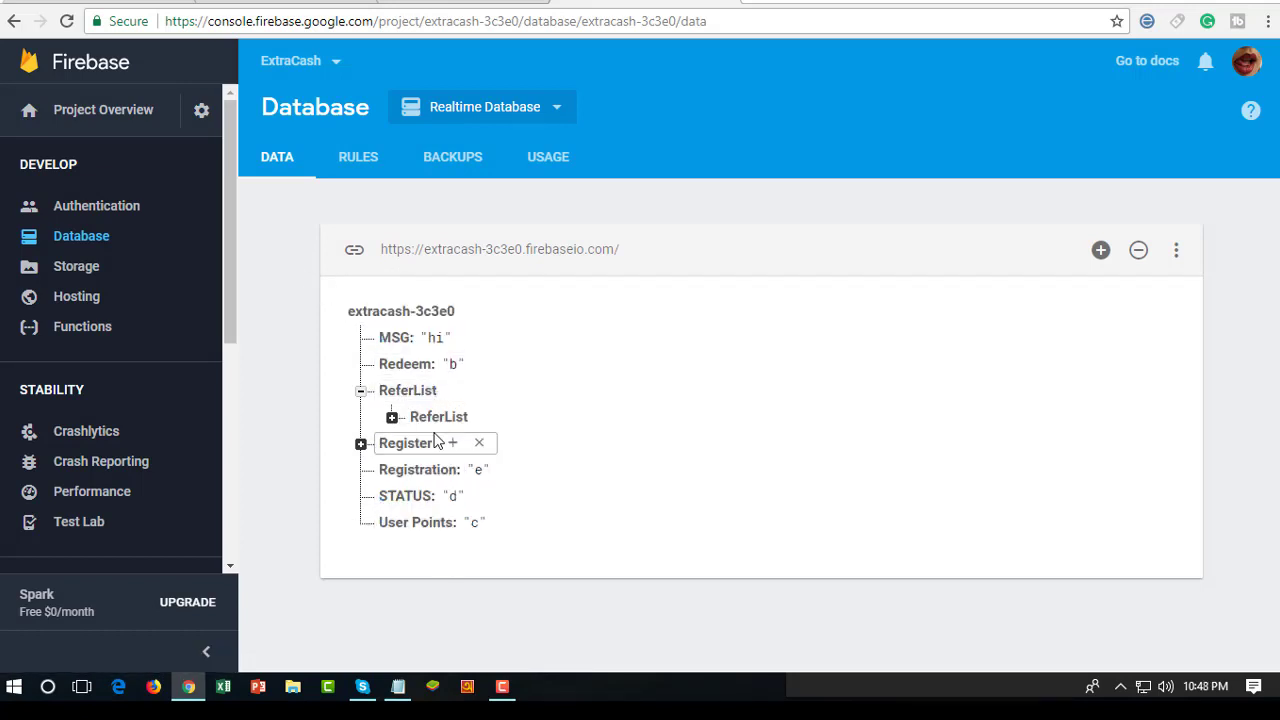
left_click(361, 443)
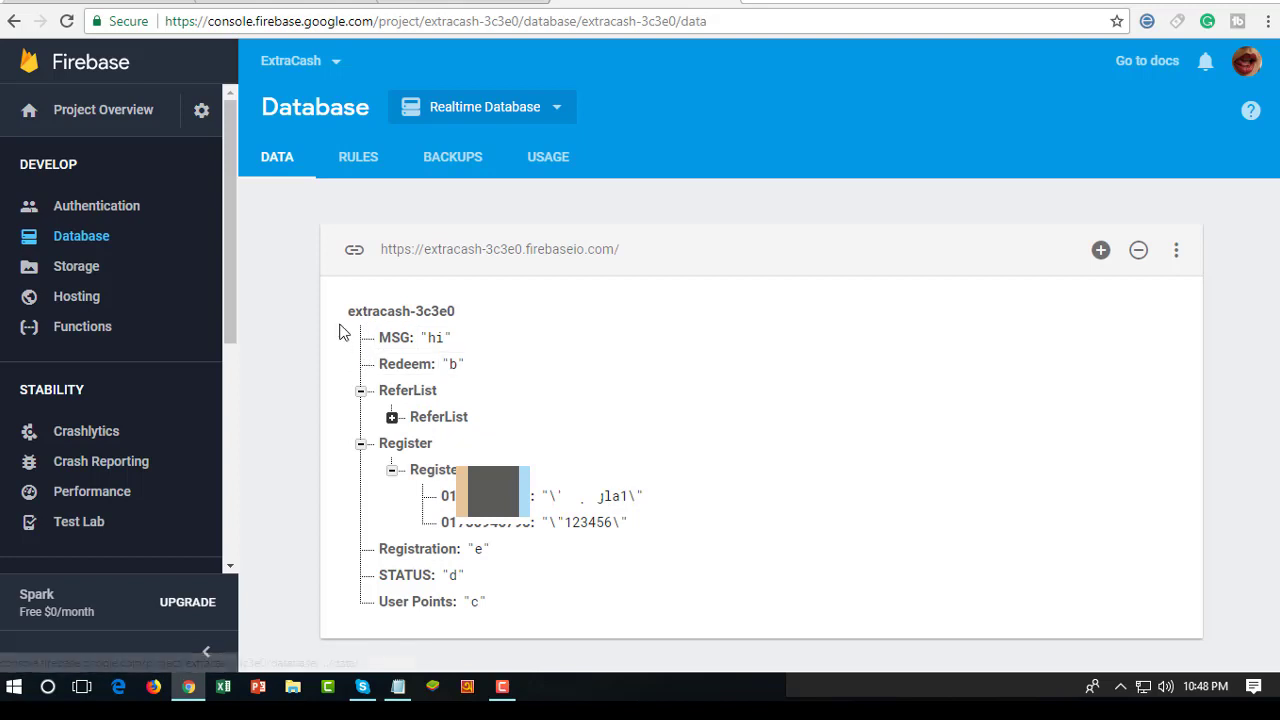
left_click(361, 391)
left_click(362, 419)
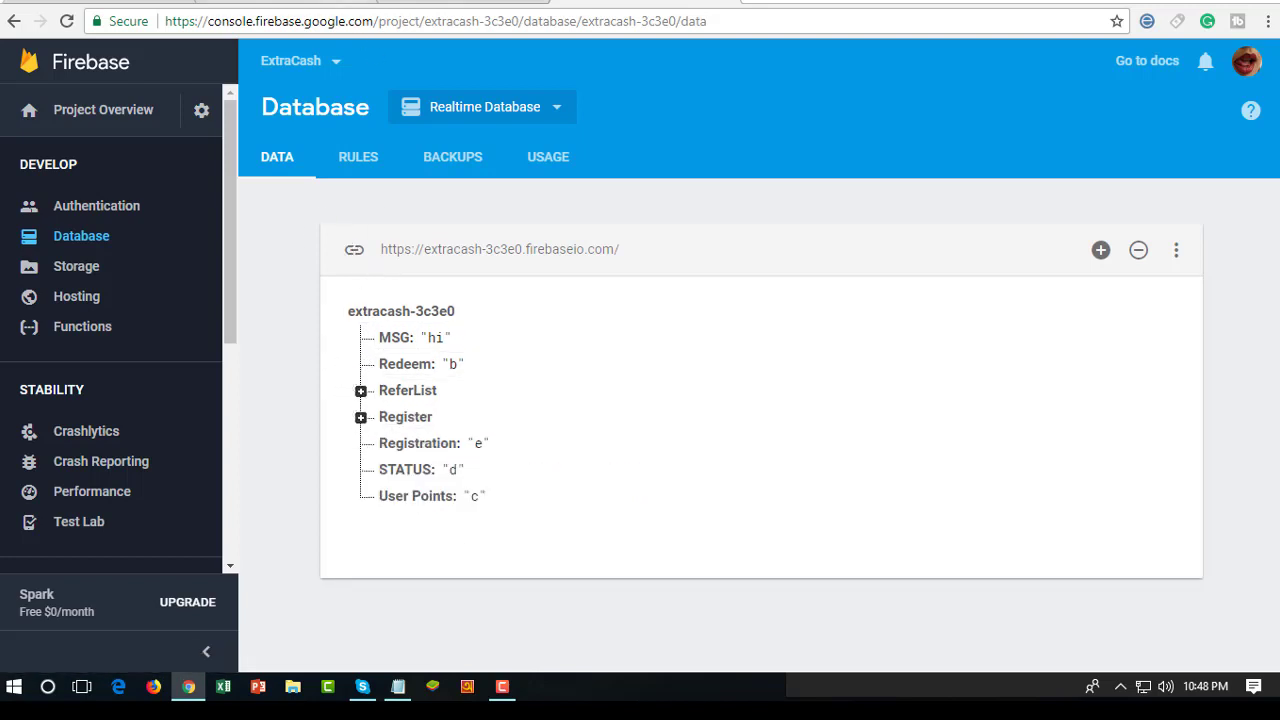
key("ctrl+Tab")
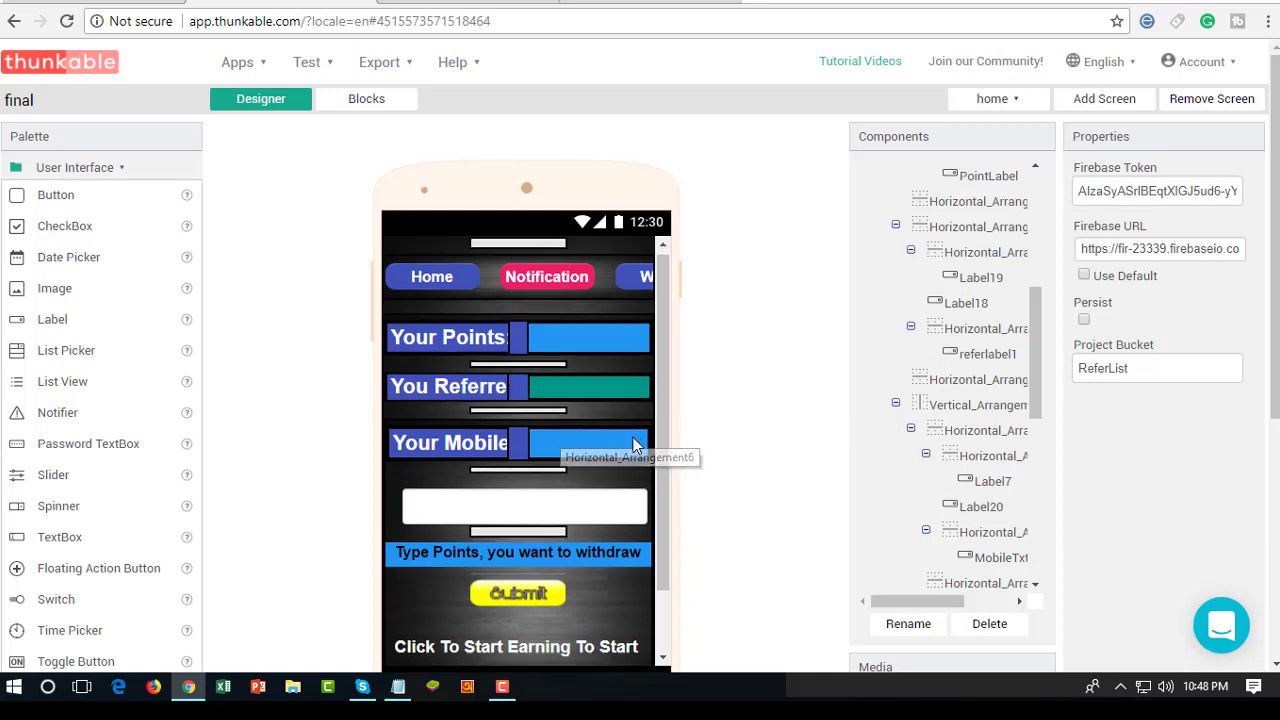
scroll(635, 443, "down", 2)
scroll(635, 443, "up", 1)
scroll(635, 443, "up", 1)
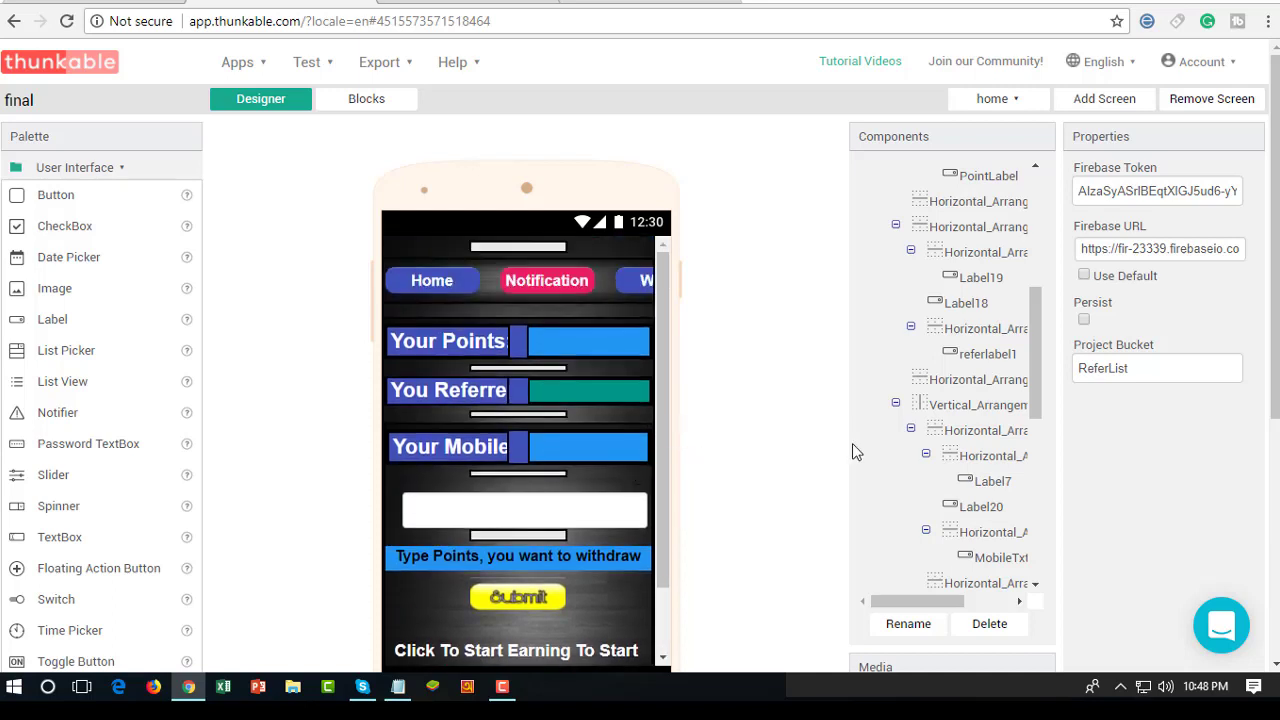